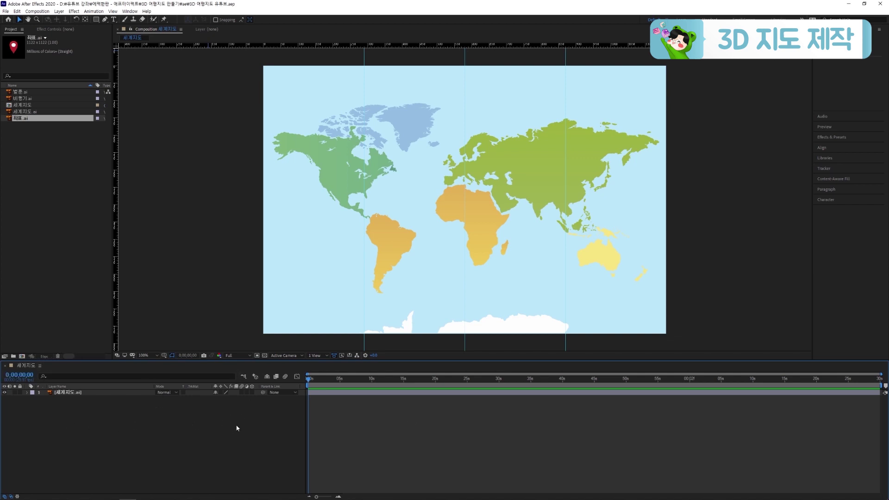
# Step: Mask the world map layer with a rectangle that covers only its leftmost quarter, up to the first vertical guide
pyautogui.scroll(-1, 488, 213)
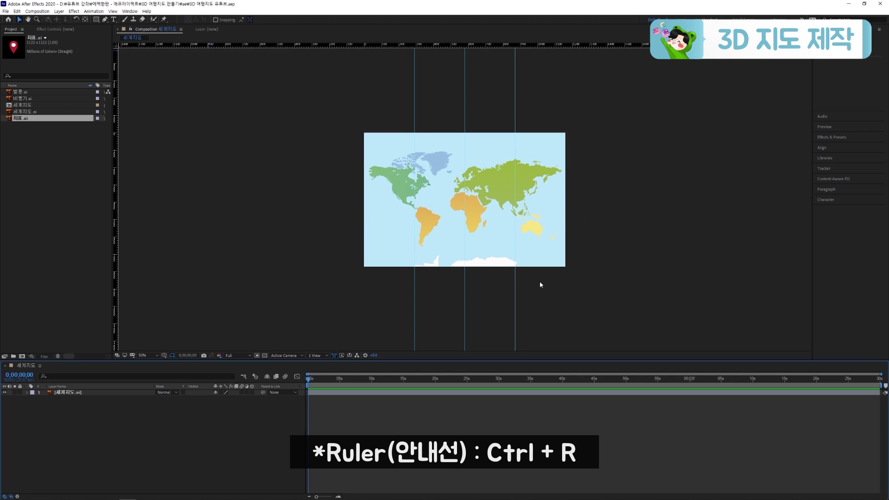
pyautogui.scroll(1, 502, 285)
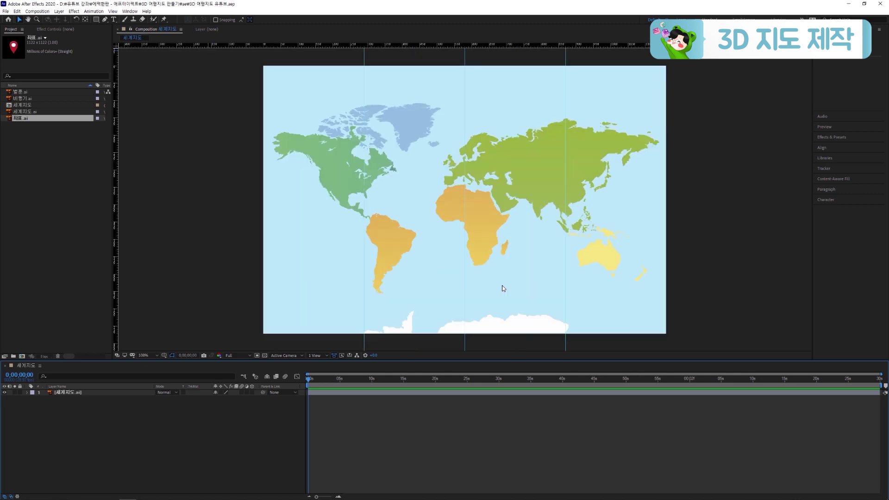
pyautogui.click(121, 394)
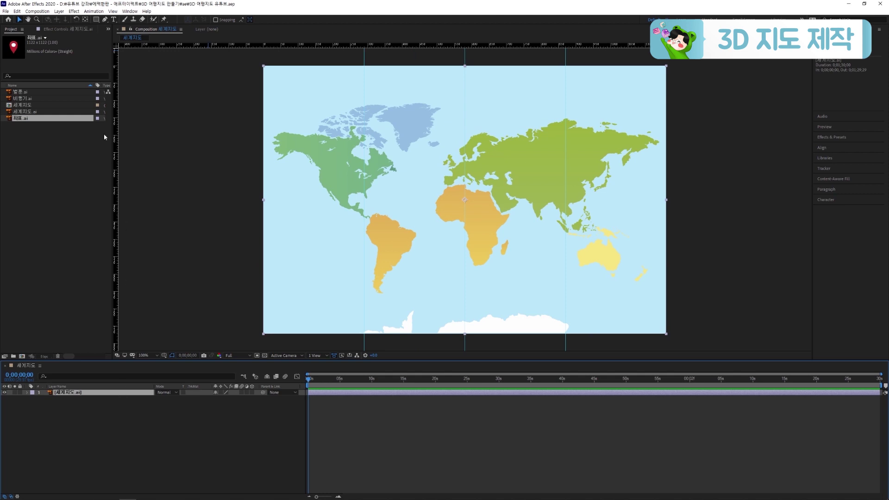
pyautogui.click(96, 20)
pyautogui.moveTo(250, 59); pyautogui.dragTo(364, 340)
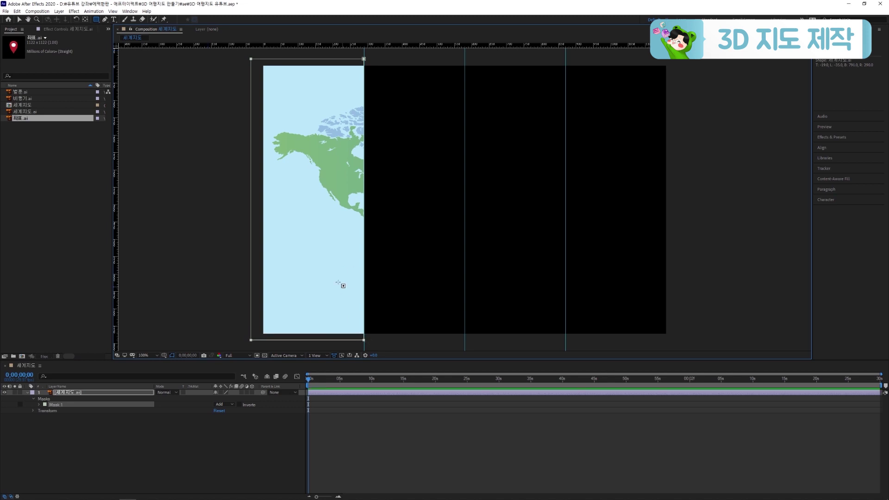
pyautogui.click(20, 20)
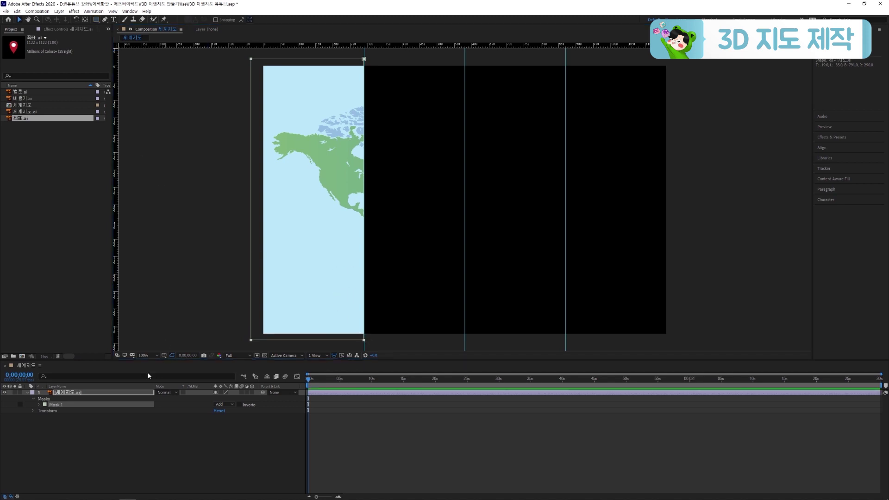
# Step: Duplicate the masked map layer and shift the copy's mask onto the second quarter, between the first and middle guides
pyautogui.click(116, 395)
pyautogui.hotkey('ctrl', 'd')
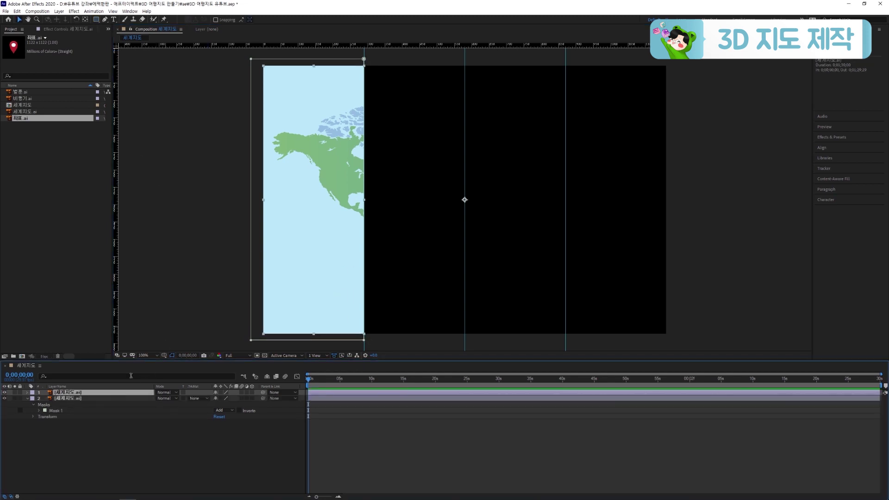
pyautogui.click(260, 340)
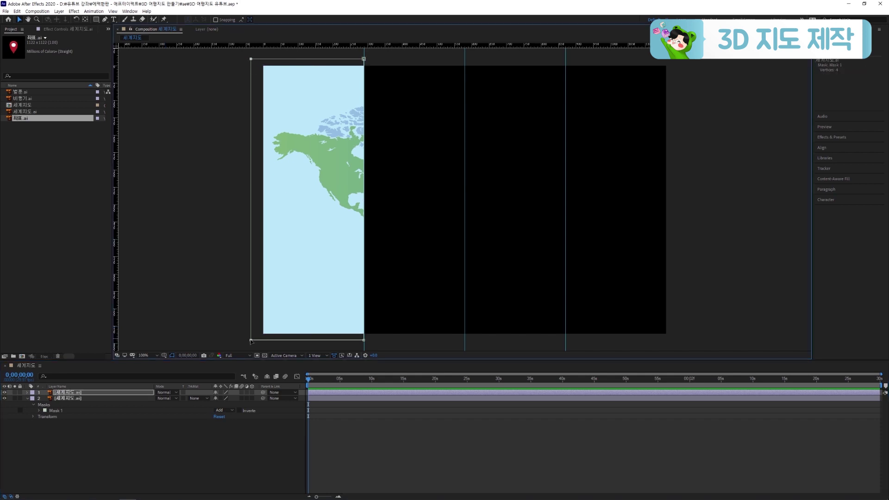
pyautogui.moveTo(252, 341); pyautogui.dragTo(467, 344)
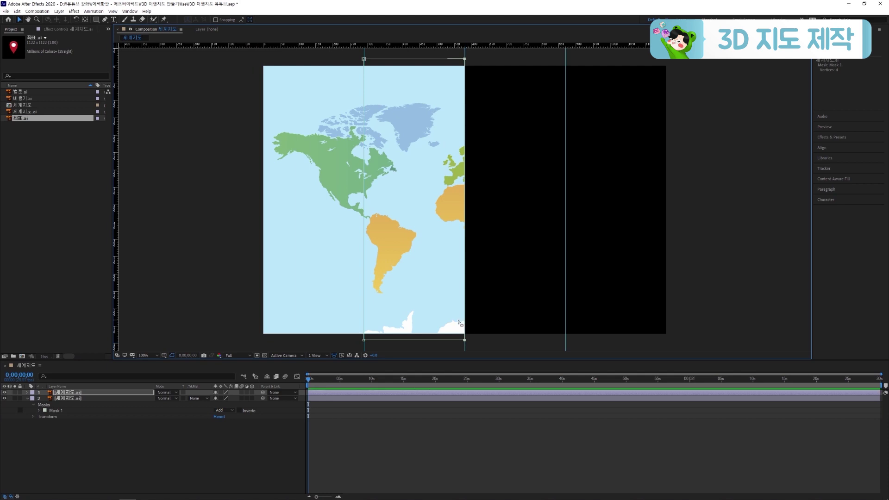
# Step: Duplicate the second-quarter map layer and shift the copy's mask onto the third quarter, between the middle and last guides
pyautogui.click(102, 393)
pyautogui.hotkey('ctrl', 'd')
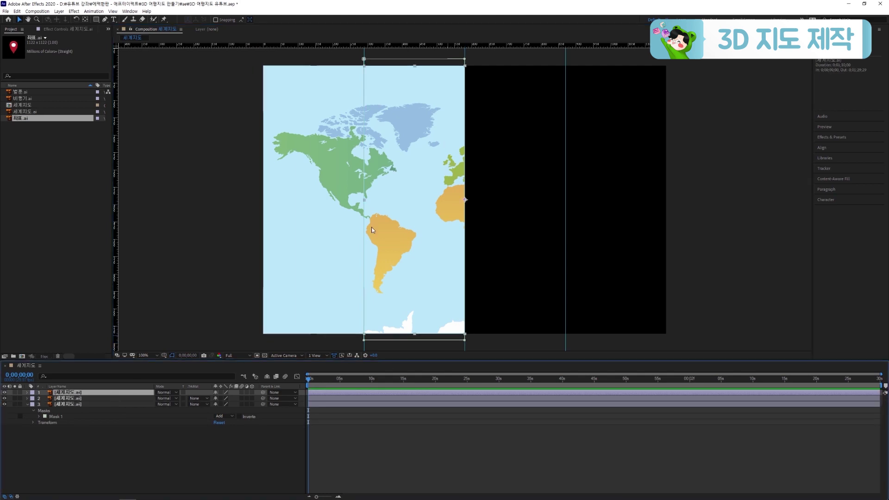
pyautogui.click(363, 59)
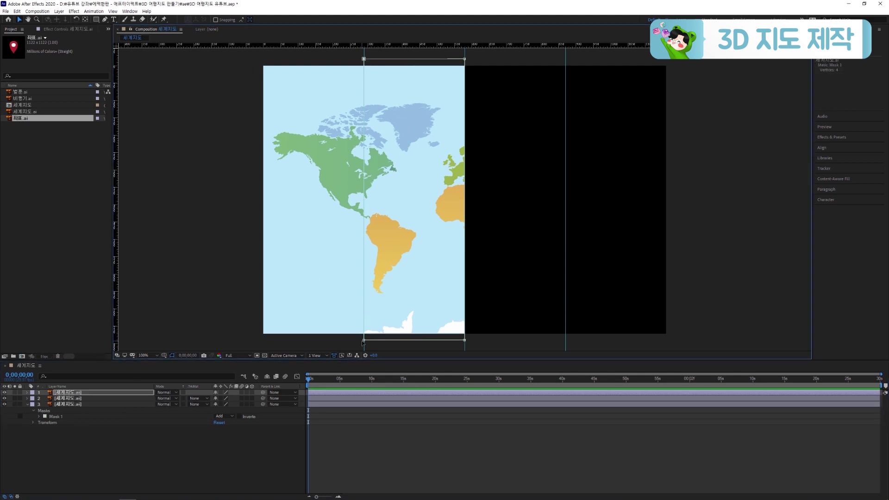
pyautogui.moveTo(465, 342); pyautogui.dragTo(569, 343)
# Step: Duplicate the third-quarter map layer, move the copy's mask over the rightmost quarter past the map's edge, and save the project
pyautogui.click(437, 254)
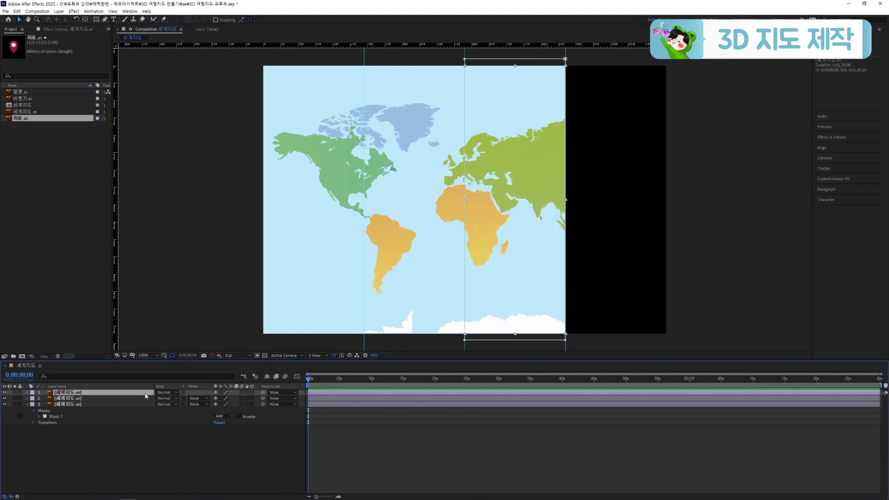
pyautogui.hotkey('ctrl', 'd')
pyautogui.click(467, 60)
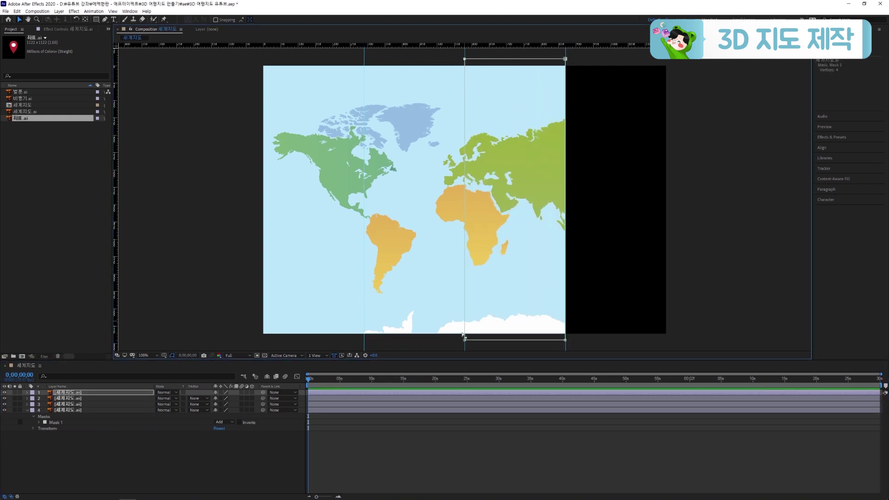
pyautogui.moveTo(464, 341); pyautogui.dragTo(673, 342)
pyautogui.hotkey('ctrl', 's')
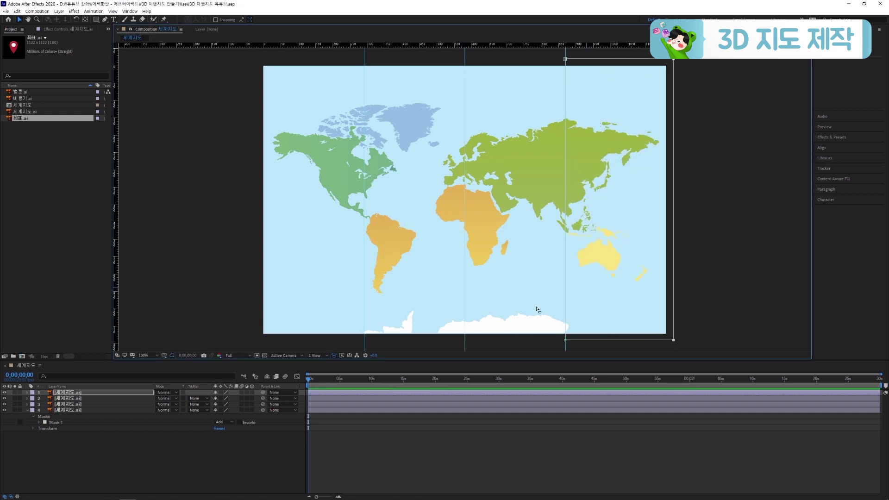
# Step: Solo each of the four map layers in turn to check which section its mask shows
pyautogui.click(97, 453)
pyautogui.click(15, 411)
pyautogui.click(16, 410)
pyautogui.click(15, 404)
pyautogui.click(14, 404)
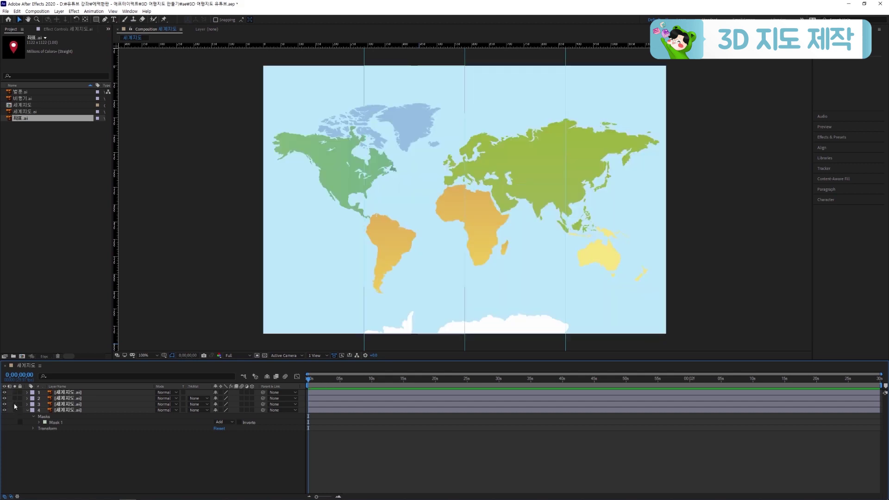
pyautogui.click(15, 399)
pyautogui.click(14, 398)
pyautogui.click(16, 392)
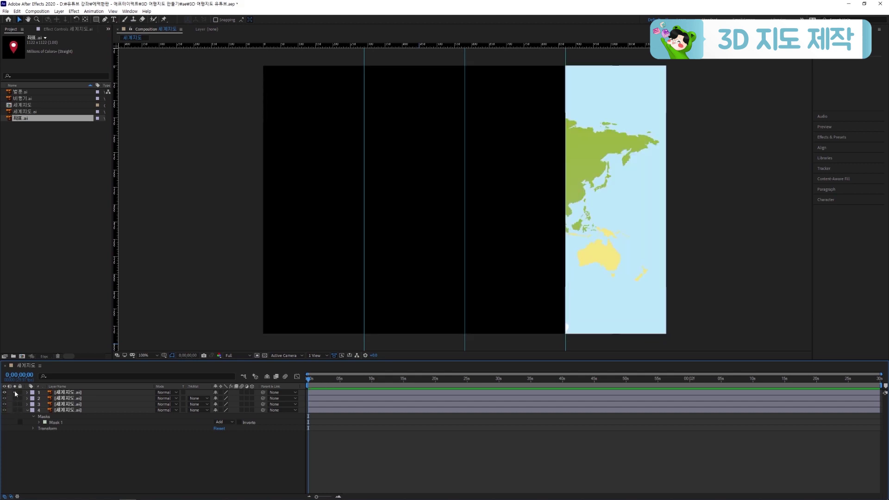
pyautogui.click(16, 393)
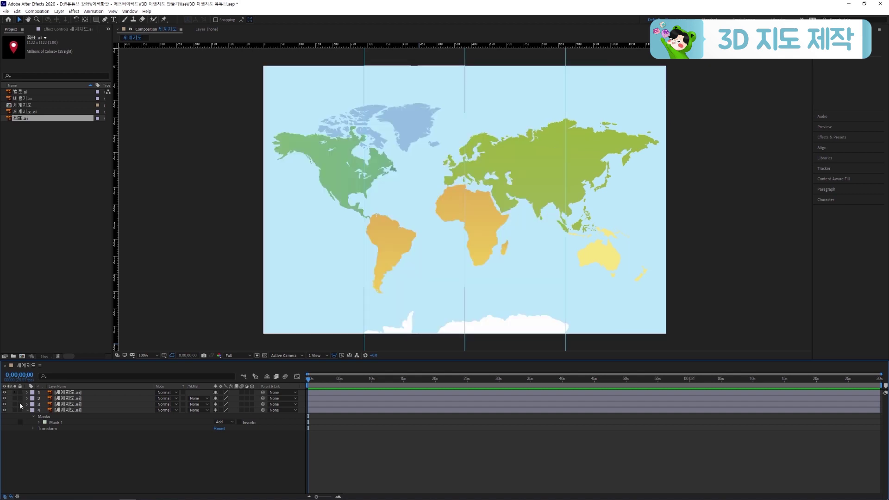
# Step: Rename the first-quarter map layer 지도1 and the second-quarter map layer 지도2
pyautogui.click(83, 411)
pyautogui.press('Return')
pyautogui.write('지도1')
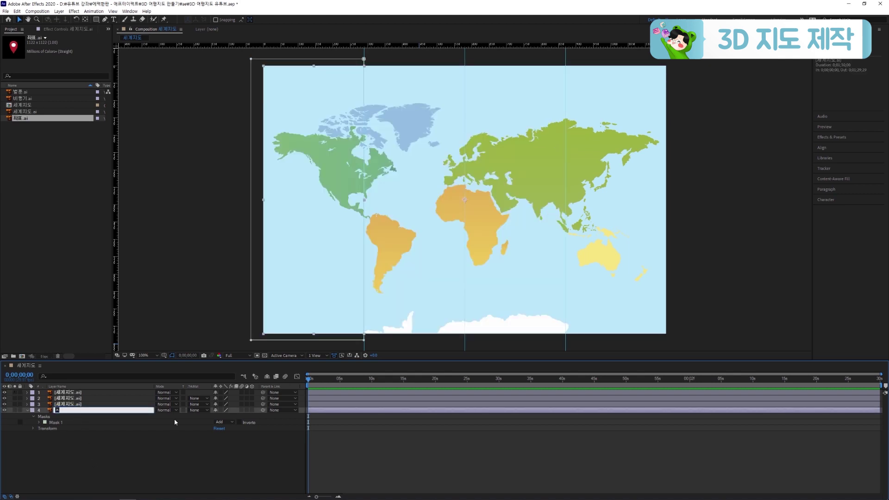
pyautogui.press('Return')
pyautogui.click(84, 405)
pyautogui.press('Return')
pyautogui.write('지도2\\')
pyautogui.press('Return')
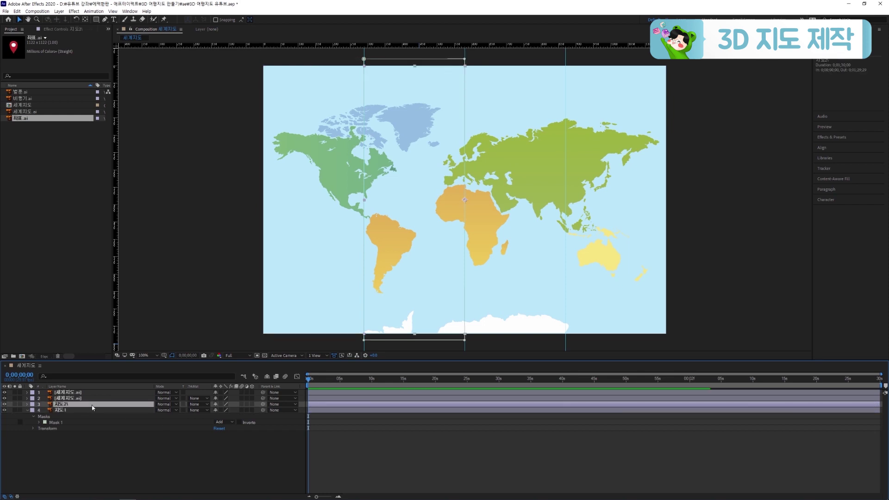
pyautogui.press('Return')
# Step: Rename the third-quarter map layer 지도3 and the fourth-quarter map layer 지도4
pyautogui.click(80, 399)
pyautogui.press('Return')
pyautogui.write('지도3')
pyautogui.press('Return')
pyautogui.click(84, 393)
pyautogui.press('Return')
pyautogui.write('ㅈ')
pyautogui.press('Return')
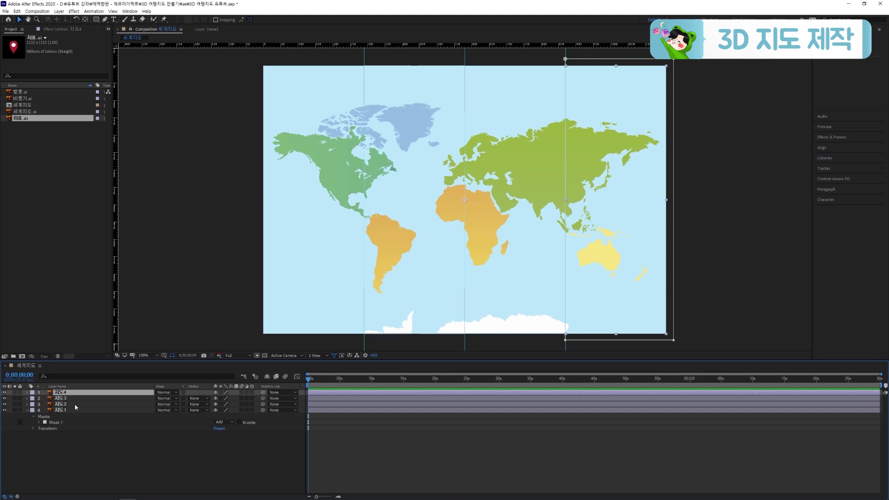
# Step: Move the anchor point of layer 지도1 horizontally to its seam with the second map section
pyautogui.click(75, 405)
pyautogui.click(75, 398)
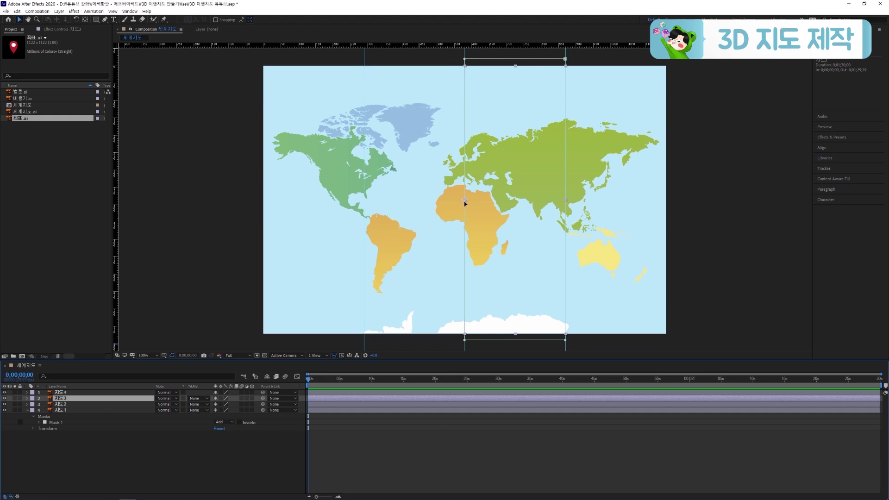
pyautogui.click(66, 410)
pyautogui.click(72, 392)
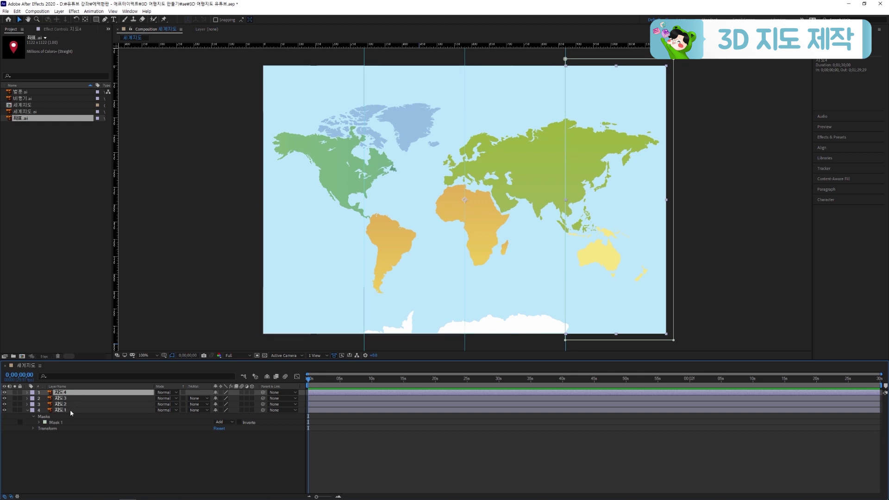
pyautogui.click(70, 409)
pyautogui.click(85, 20)
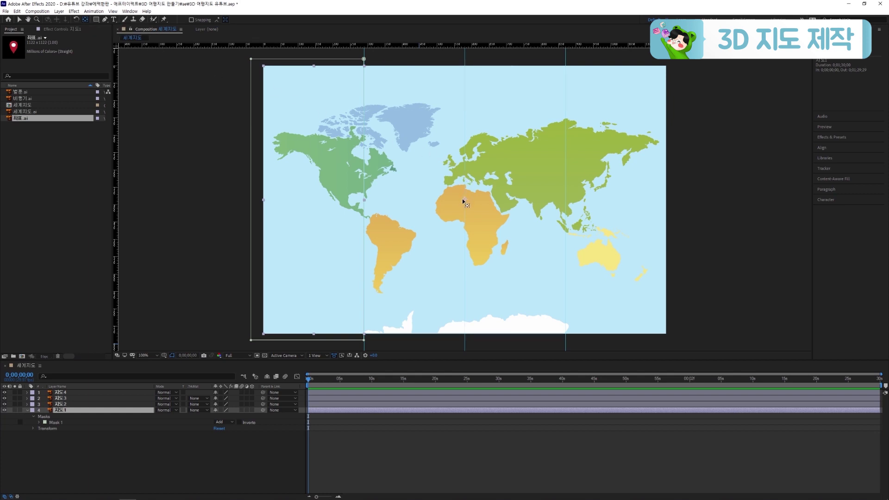
pyautogui.moveTo(464, 200); pyautogui.dragTo(369, 200)
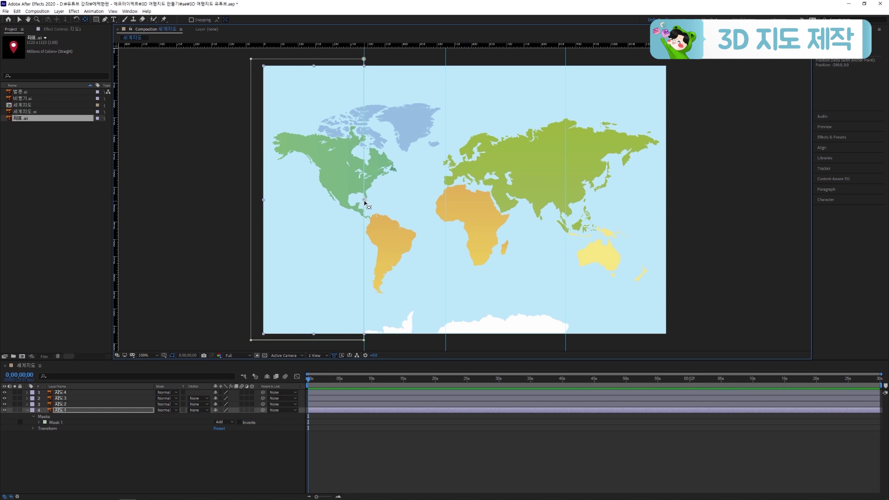
# Step: Move the anchor point of layer 지도4 horizontally to its seam with the third map section
pyautogui.click(121, 392)
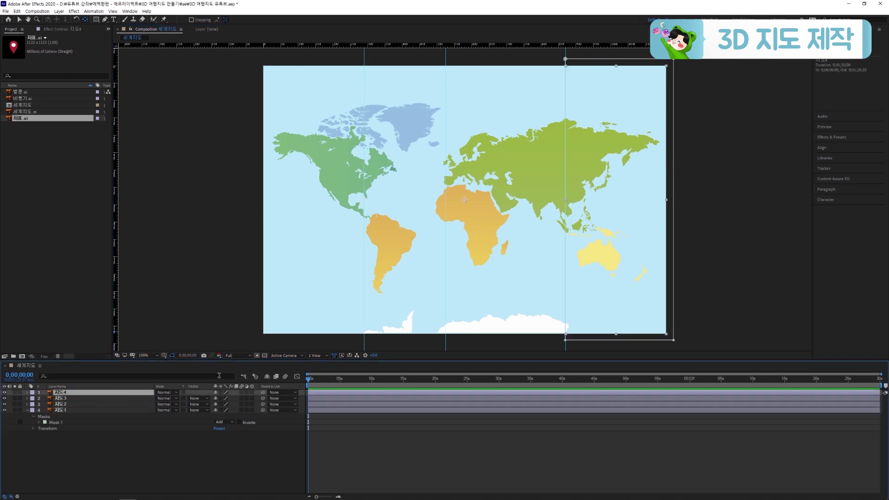
pyautogui.moveTo(470, 200); pyautogui.dragTo(566, 202)
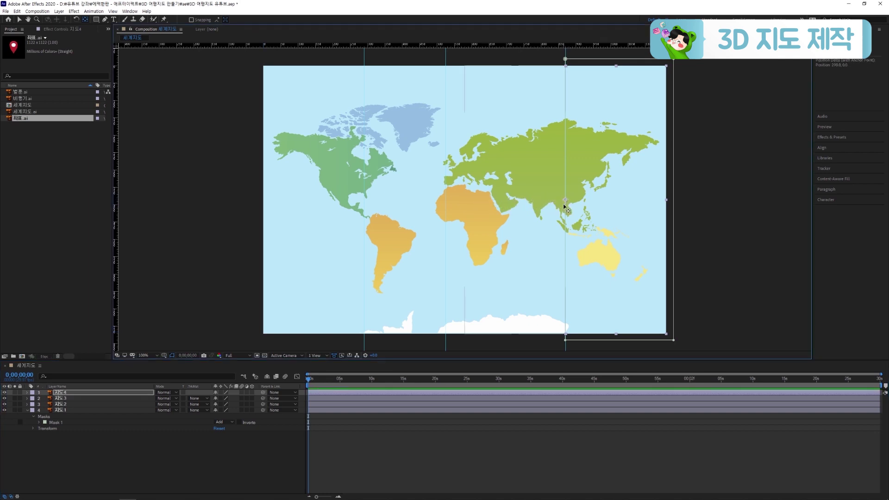
pyautogui.click(20, 21)
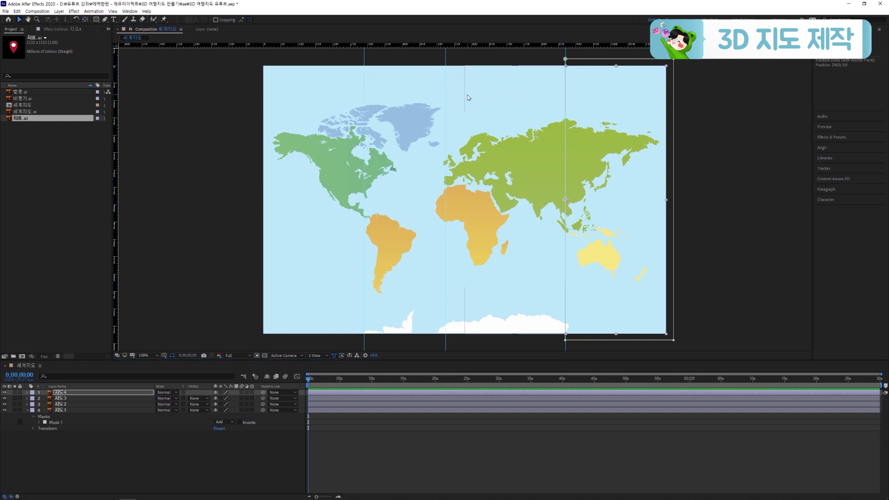
# Step: Clear all guides and hide the rulers in the composition view, saving the project
pyautogui.click(112, 11)
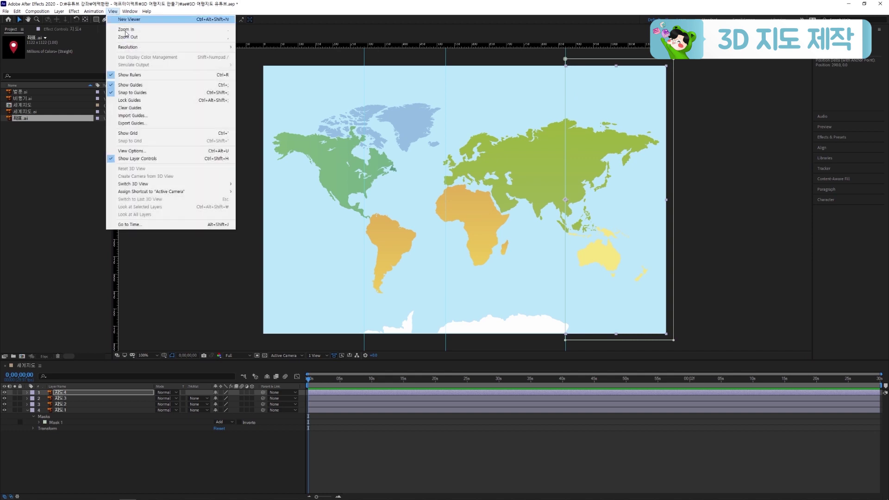
pyautogui.click(130, 108)
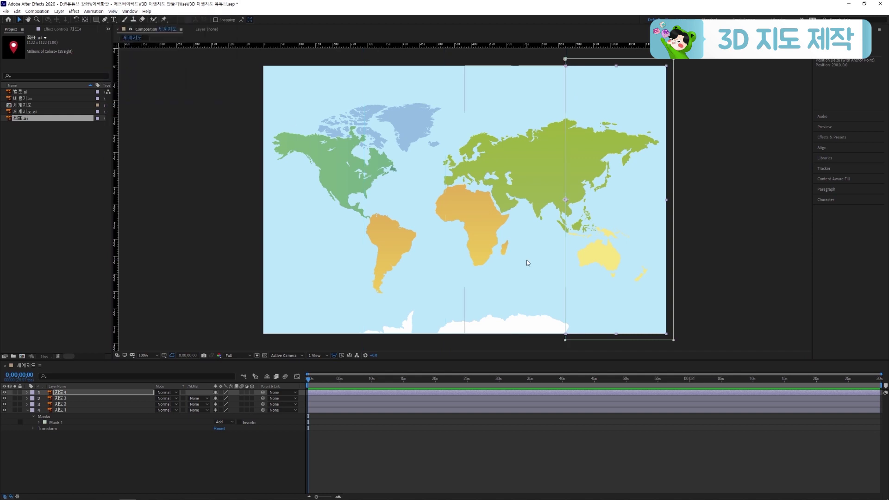
pyautogui.moveTo(114, 151); pyautogui.dragTo(464, 157)
pyautogui.hotkey('ctrl', 'r')
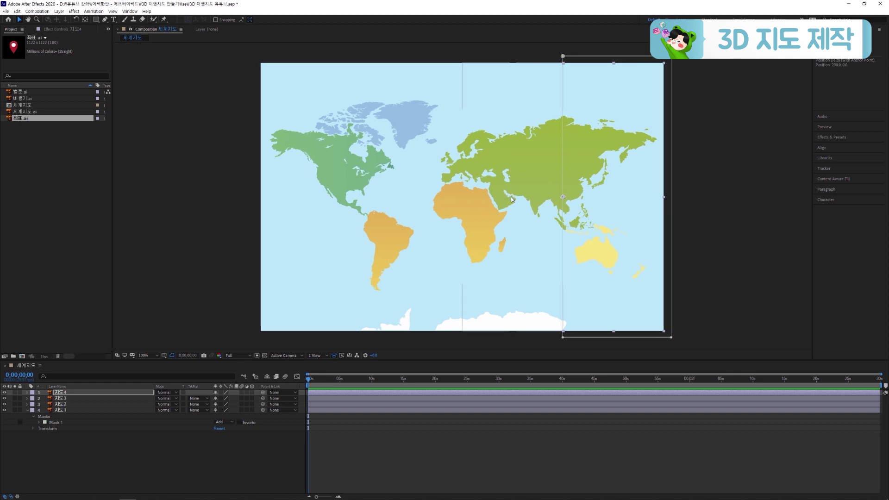
pyautogui.click(143, 461)
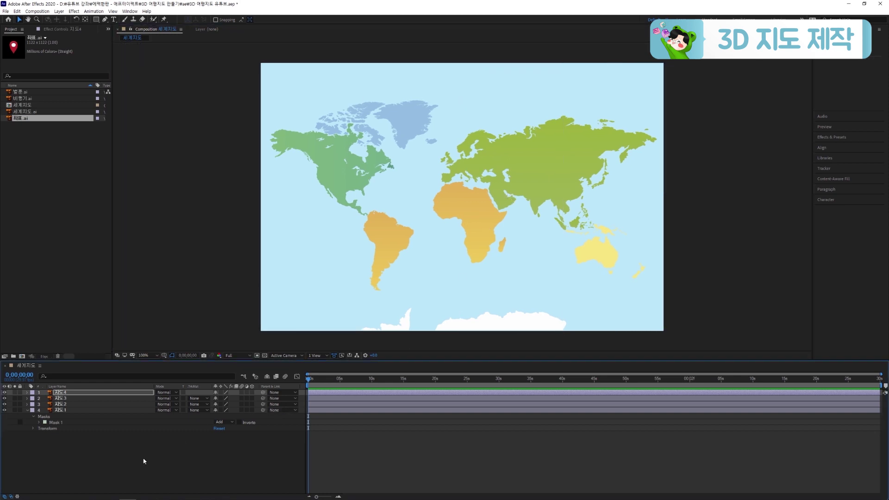
pyautogui.hotkey('ctrl', 's')
# Step: Turn all four map layers, 지도1 to 지도4, into 3D layers
pyautogui.click(29, 412)
pyautogui.moveTo(123, 442); pyautogui.dragTo(95, 390)
pyautogui.click(252, 393)
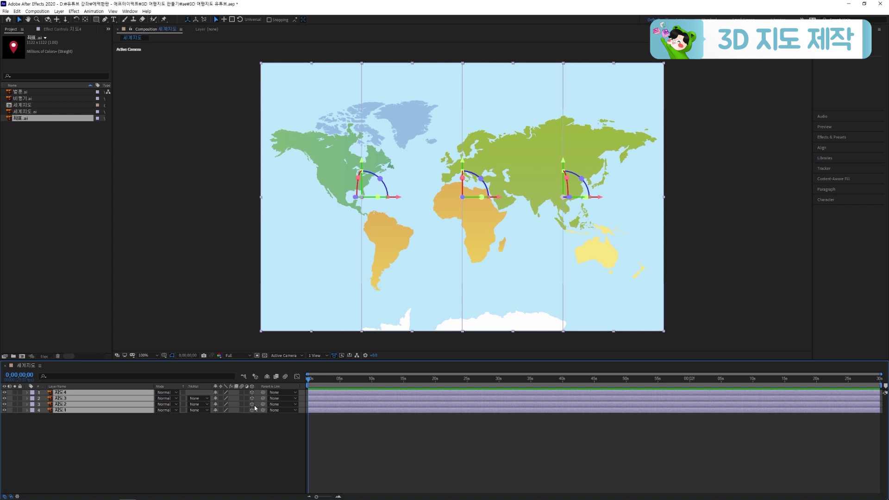
pyautogui.click(187, 441)
# Step: Parent layer 지도1 to 지도2 and layer 지도4 to 지도3
pyautogui.click(117, 413)
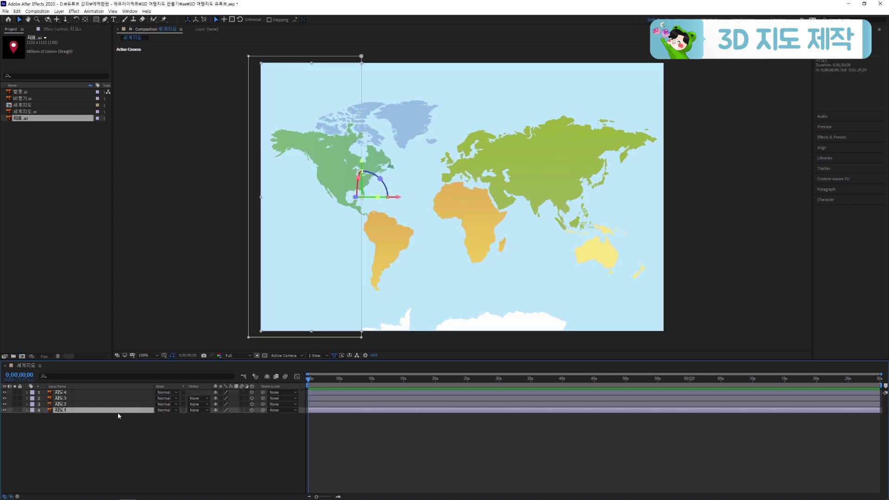
pyautogui.moveTo(262, 410); pyautogui.dragTo(65, 404)
pyautogui.click(128, 392)
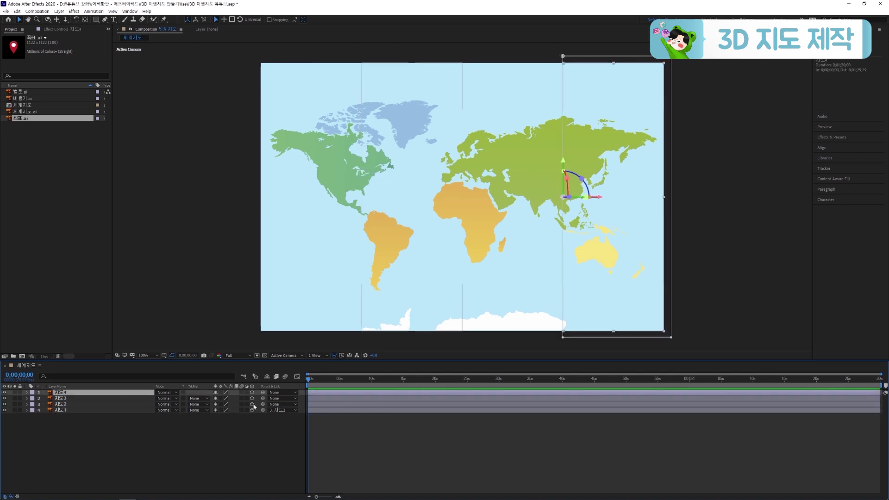
pyautogui.moveTo(263, 392); pyautogui.dragTo(140, 401)
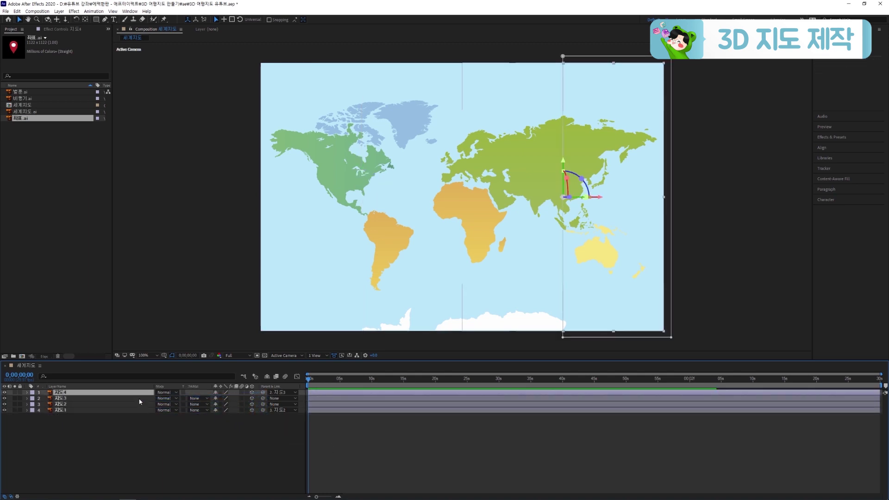
# Step: Create a null object in the 세계지도 composition and rename it 지도 컨트롤러
pyautogui.click(130, 440)
pyautogui.rightClick(130, 439)
pyautogui.moveTo(173, 362)
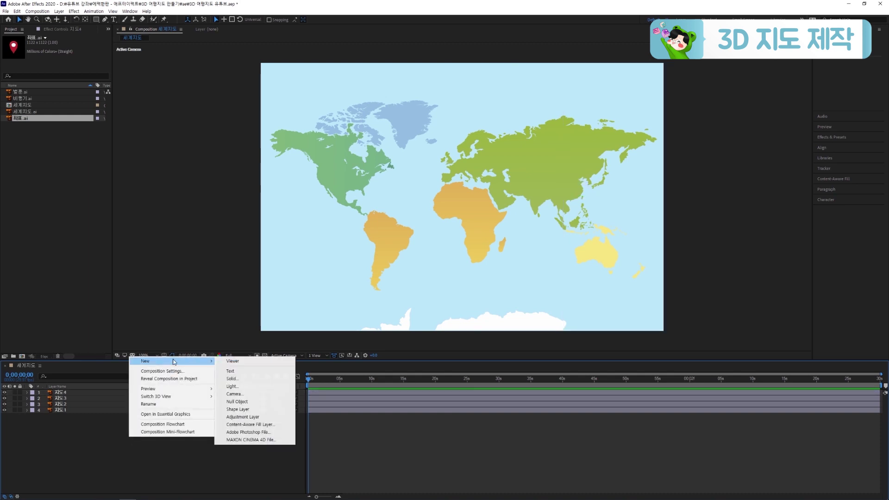
pyautogui.click(238, 401)
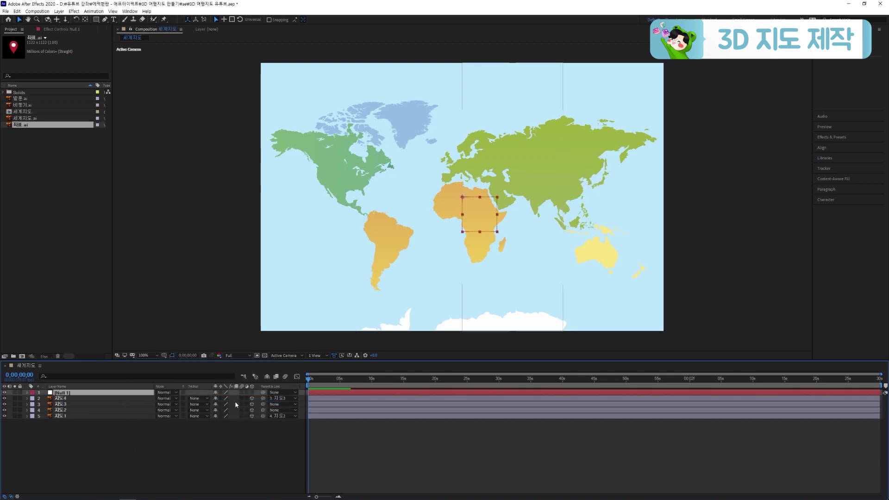
pyautogui.press('Return')
pyautogui.write('지도')
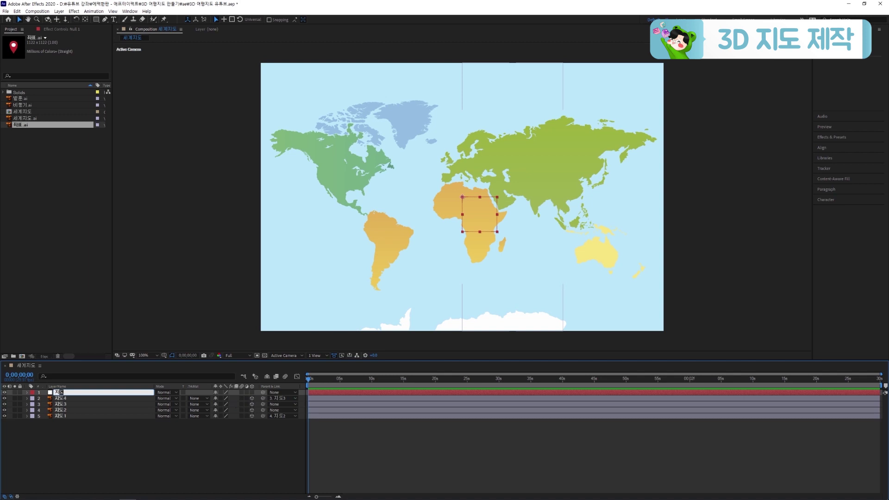
pyautogui.write(' 컨트롤러')
pyautogui.press('Return')
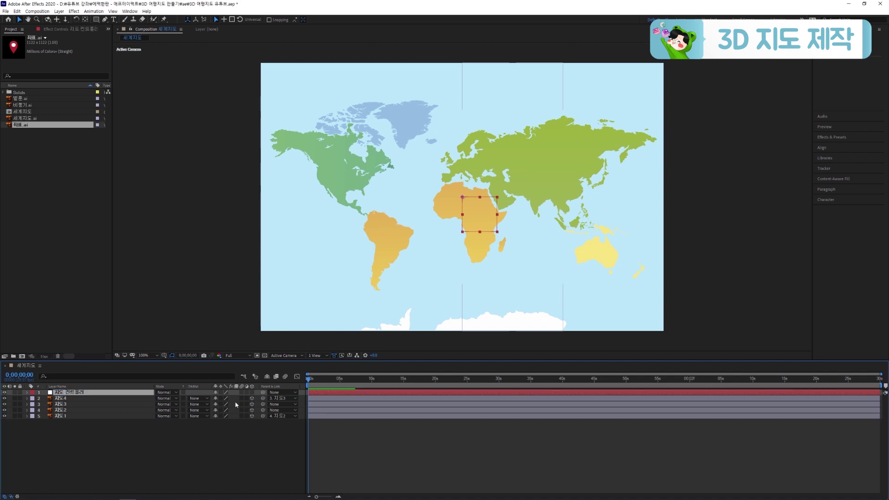
# Step: Parent layers 지도2 and 지도3 to the 지도 컨트롤러 null
pyautogui.click(71, 406)
pyautogui.keyDown('shift'); pyautogui.click(69, 410); pyautogui.keyUp('shift')
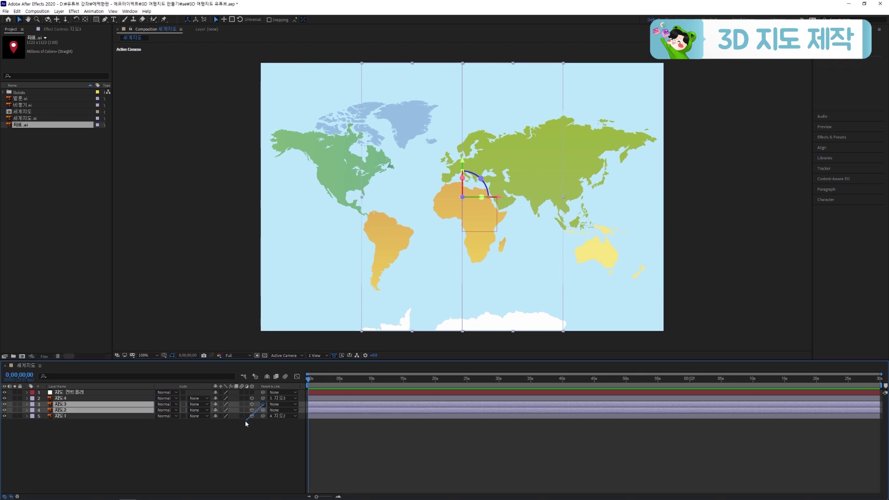
pyautogui.moveTo(263, 404); pyautogui.dragTo(119, 395)
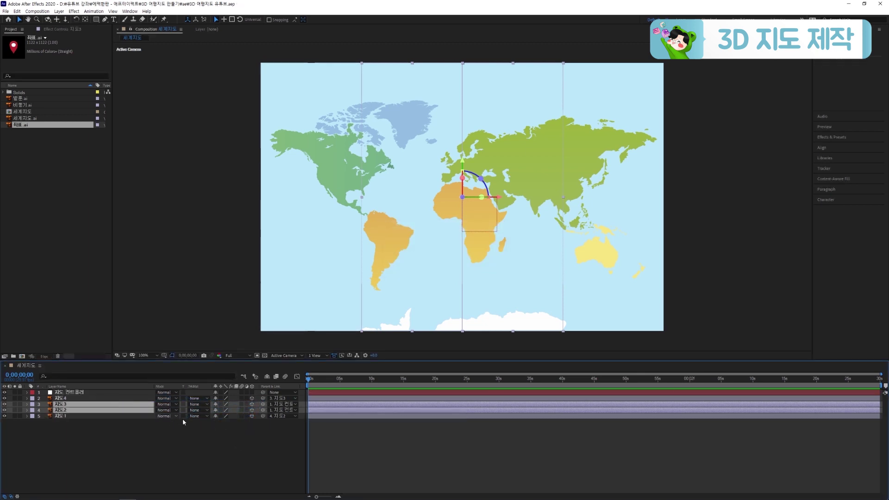
pyautogui.click(279, 457)
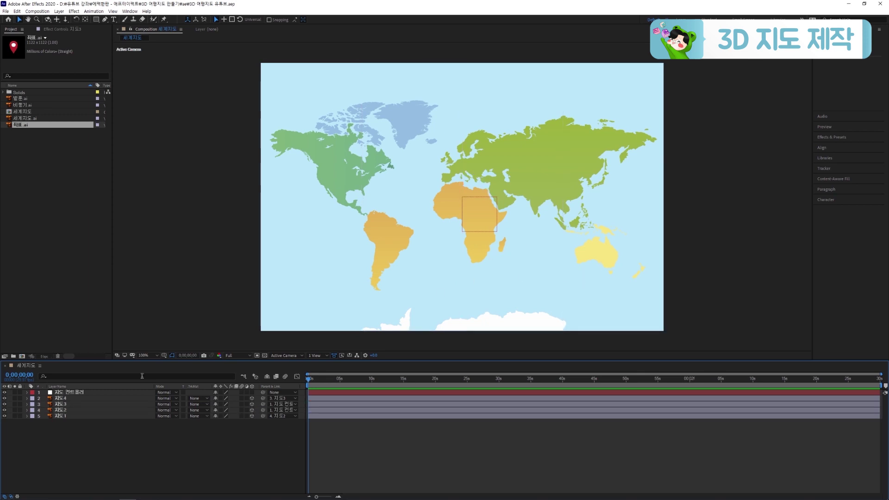
# Step: Turn the 지도 컨트롤러 null into a 3D layer with its rotation properties shown
pyautogui.click(117, 393)
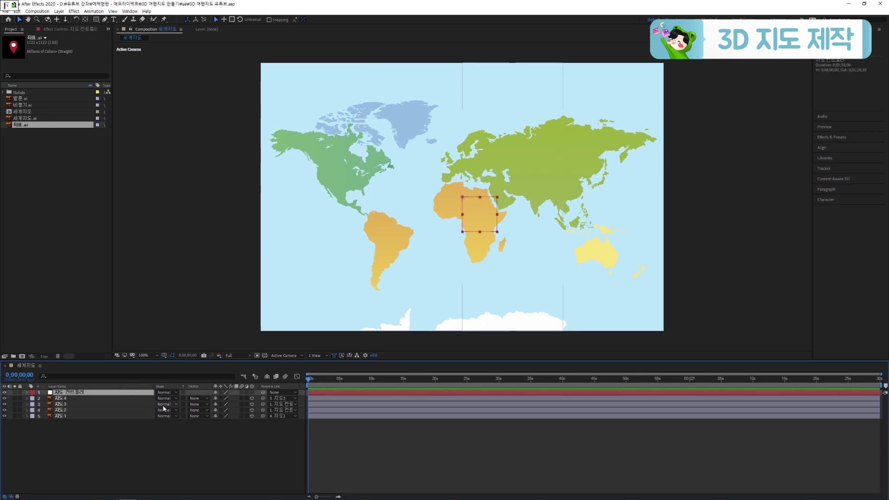
pyautogui.press('r')
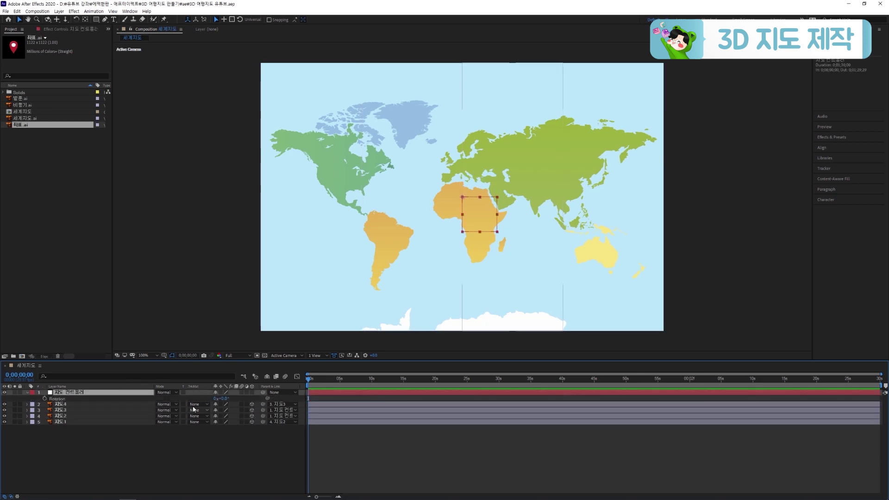
pyautogui.click(252, 392)
# Step: Test the fold by tilting the controller null about X and rotating the four map layers about Y in alternating directions
pyautogui.moveTo(221, 404); pyautogui.dragTo(190, 404)
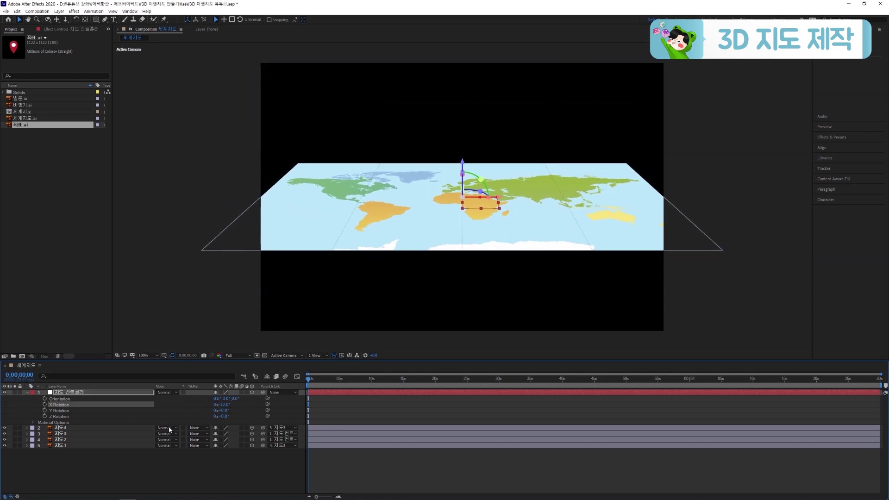
pyautogui.moveTo(85, 445); pyautogui.dragTo(69, 435)
pyautogui.press('r')
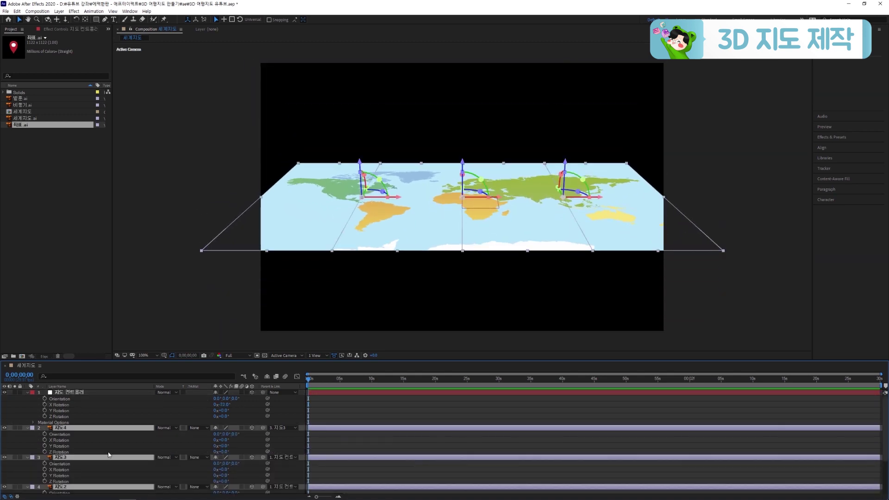
pyautogui.click(248, 453)
pyautogui.scroll(-1, 209, 458)
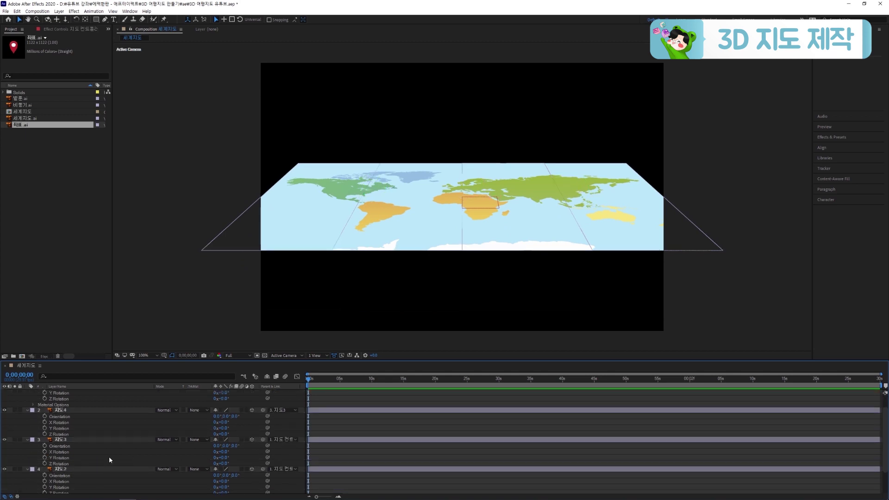
pyautogui.scroll(-1, 227, 485)
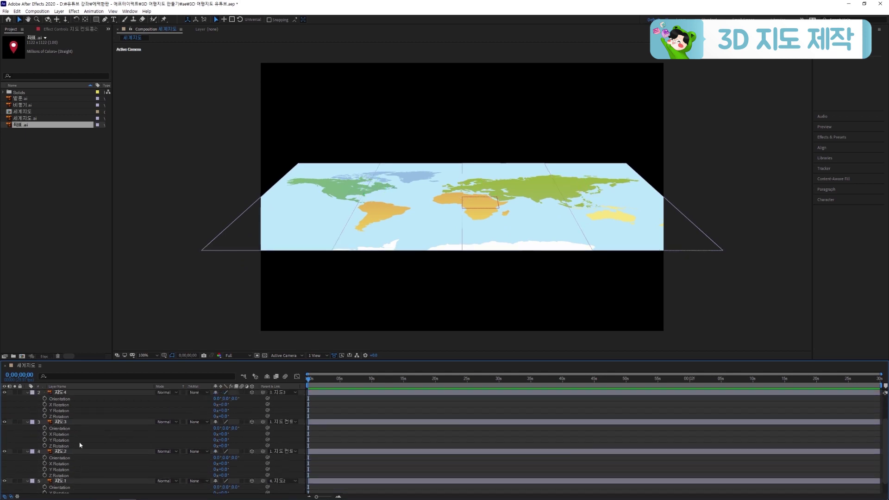
pyautogui.moveTo(227, 471); pyautogui.dragTo(208, 411)
pyautogui.scroll(-2, 217, 483)
pyautogui.moveTo(224, 485); pyautogui.dragTo(251, 484)
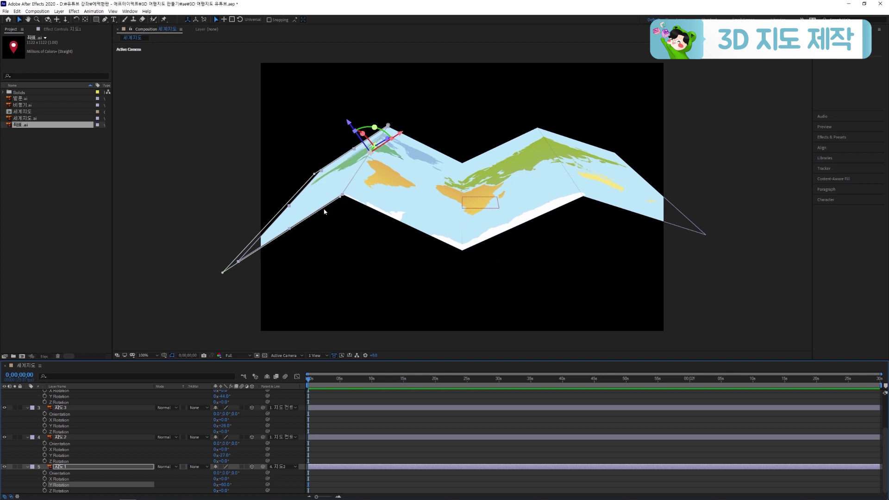
# Step: Undo the test rotations of the map layers and controller null, and collapse the layers' rotation properties
pyautogui.hotkey('ctrl', 'z')
pyautogui.hotkey('ctrl', 'z')
pyautogui.hotkey('ctrl', 'z')
pyautogui.hotkey('ctrl', 'z')
pyautogui.hotkey('ctrl', 'z')
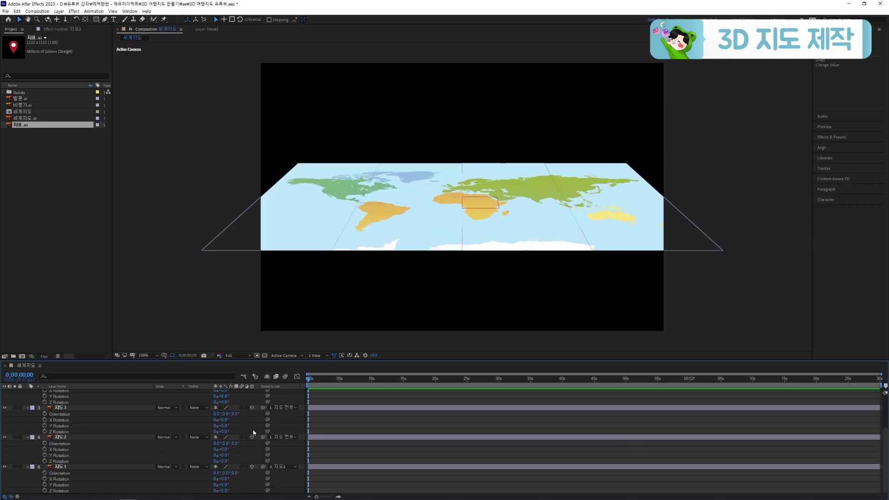
pyautogui.hotkey('ctrl', 'z')
pyautogui.scroll(3, 324, 444)
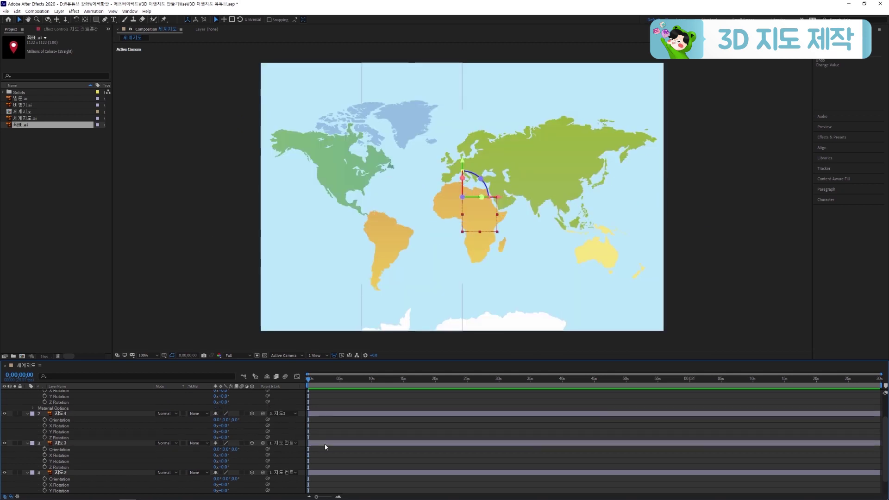
pyautogui.click(348, 420)
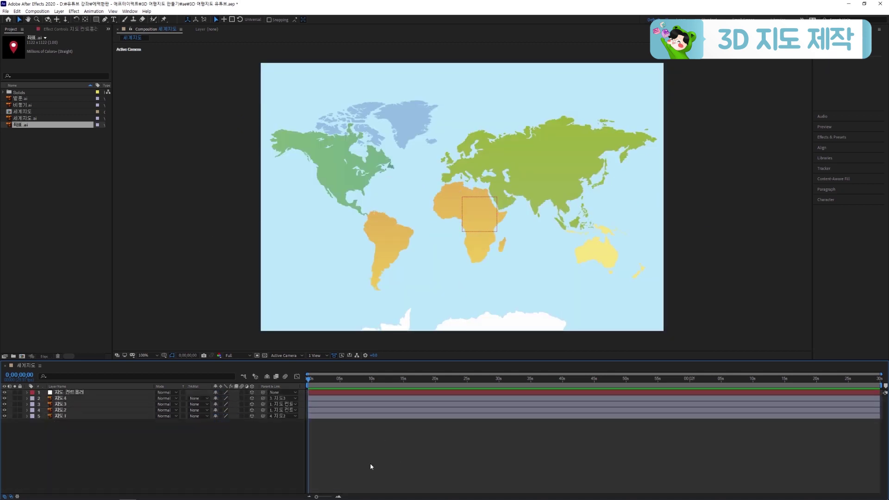
pyautogui.press('r')
# Step: Add the 좌표.ai pin to the composition above the map layers and scale it to 20%
pyautogui.click(34, 131)
pyautogui.moveTo(20, 124); pyautogui.dragTo(465, 181)
pyautogui.press('s')
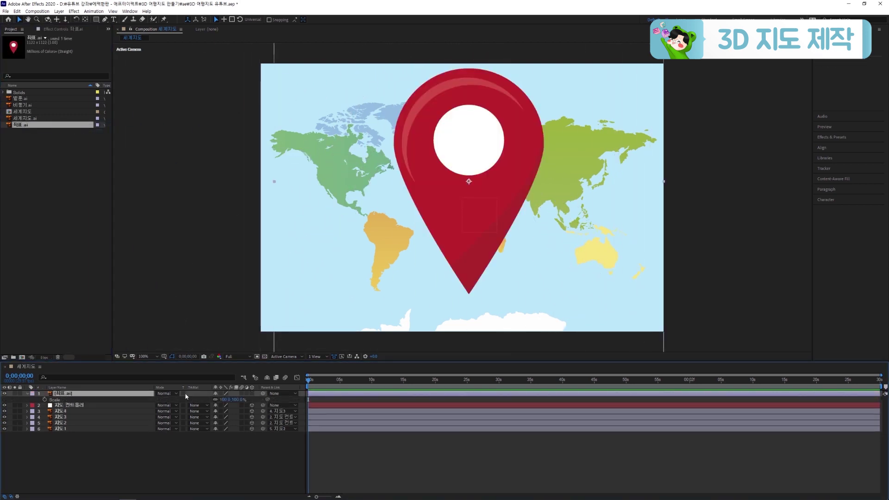
pyautogui.press('Return')
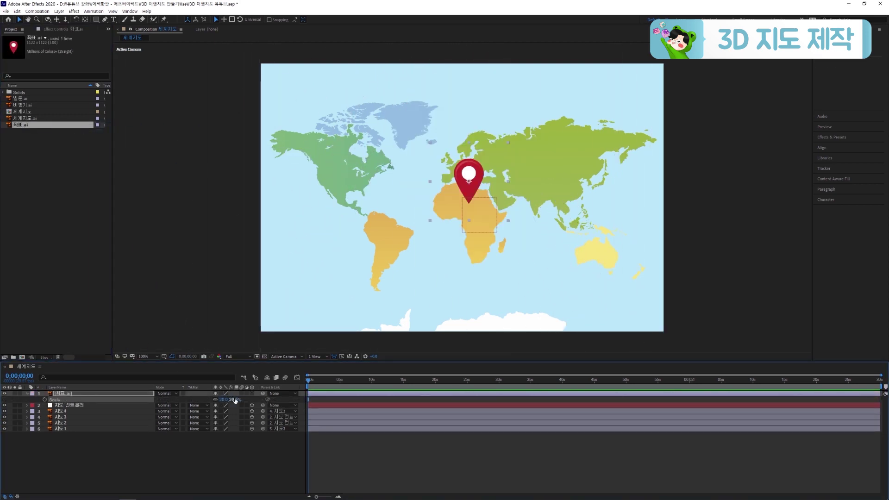
# Step: Move the pin layer's anchor point down to the pin's tip
pyautogui.click(84, 21)
pyautogui.press('.')
pyautogui.moveTo(476, 166); pyautogui.dragTo(477, 175)
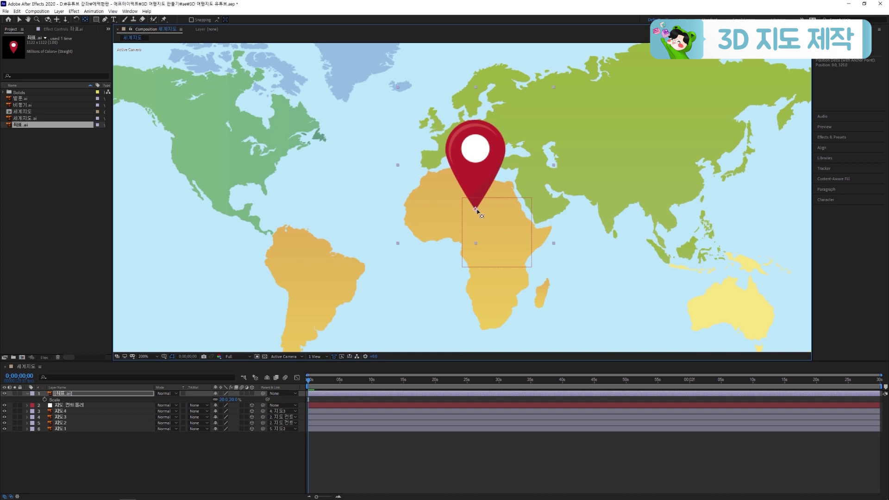
pyautogui.press('.')
pyautogui.moveTo(489, 232); pyautogui.dragTo(487, 224)
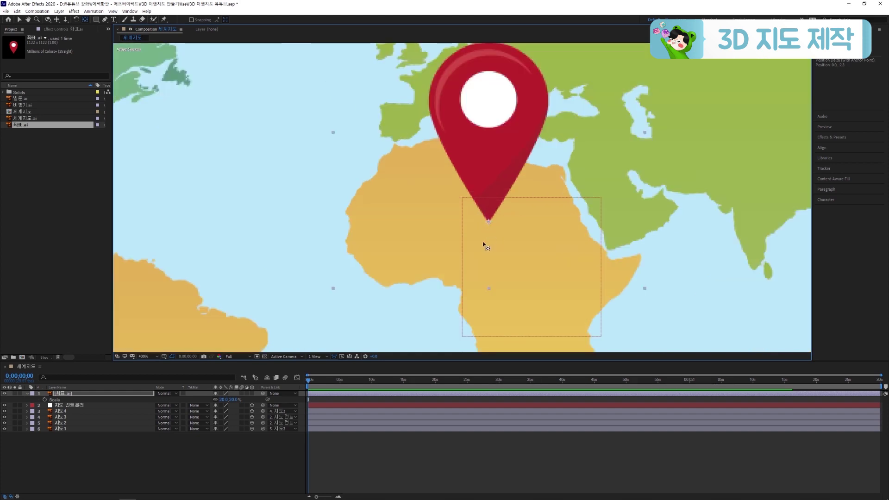
pyautogui.press('/')
pyautogui.press('v')
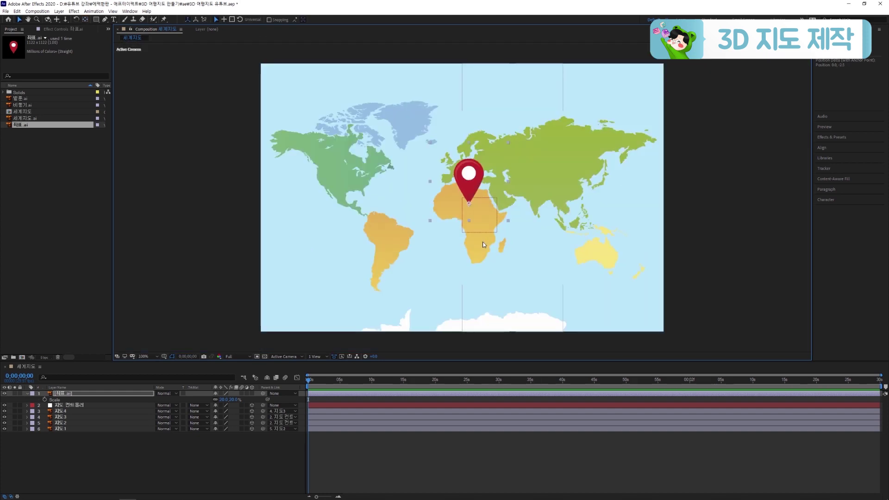
# Step: Turn the pin into a 3D layer and, in Custom View 1, stand it upright on the map with an X Rotation of 90°
pyautogui.click(253, 393)
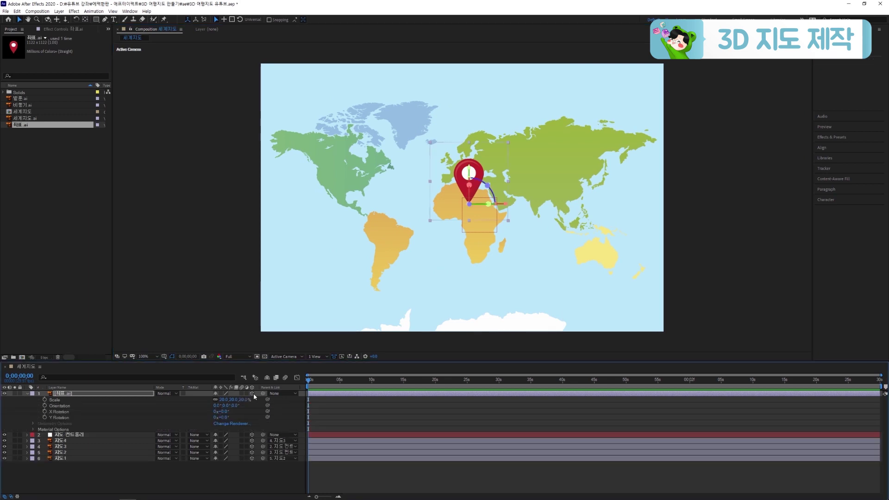
pyautogui.click(286, 357)
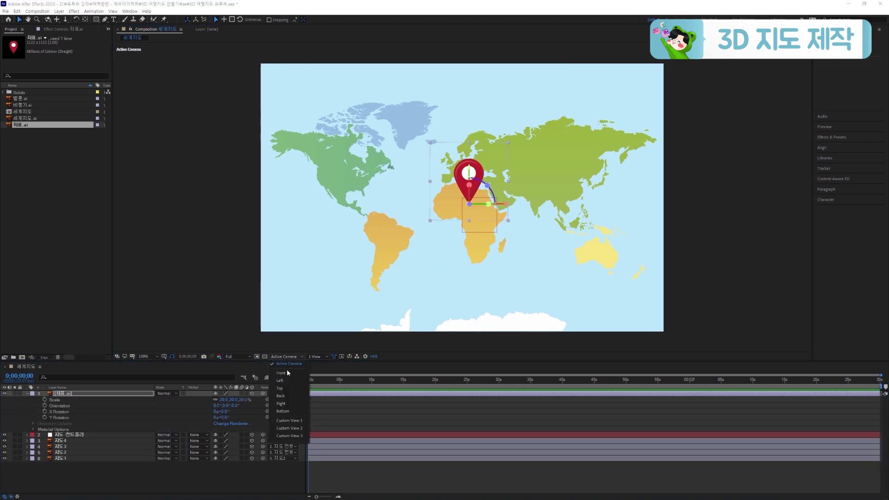
pyautogui.click(293, 420)
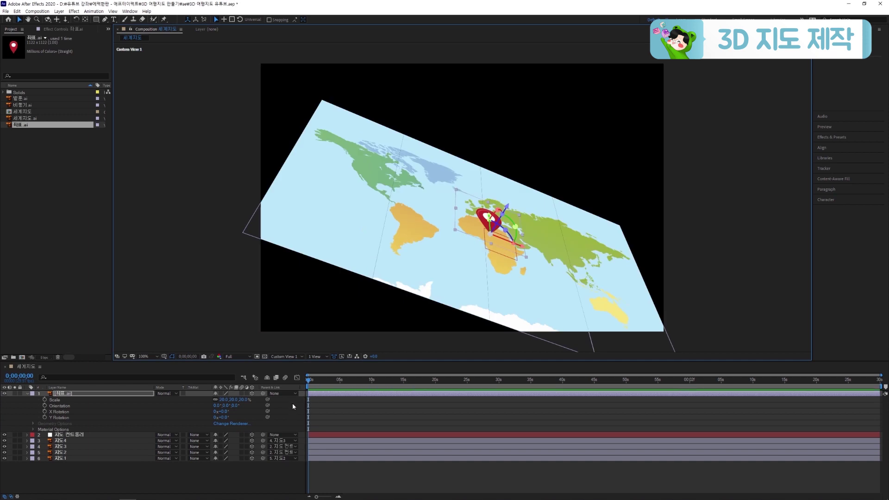
pyautogui.click(127, 394)
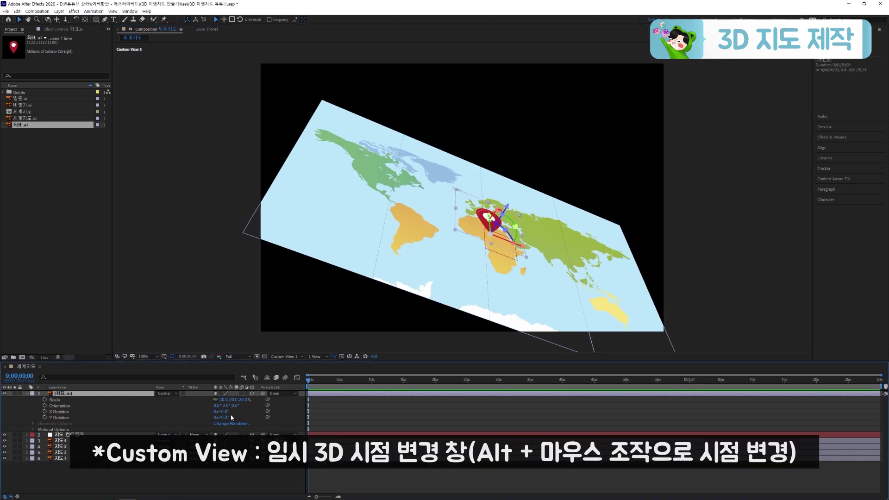
pyautogui.press('r')
pyautogui.moveTo(225, 406); pyautogui.dragTo(249, 405)
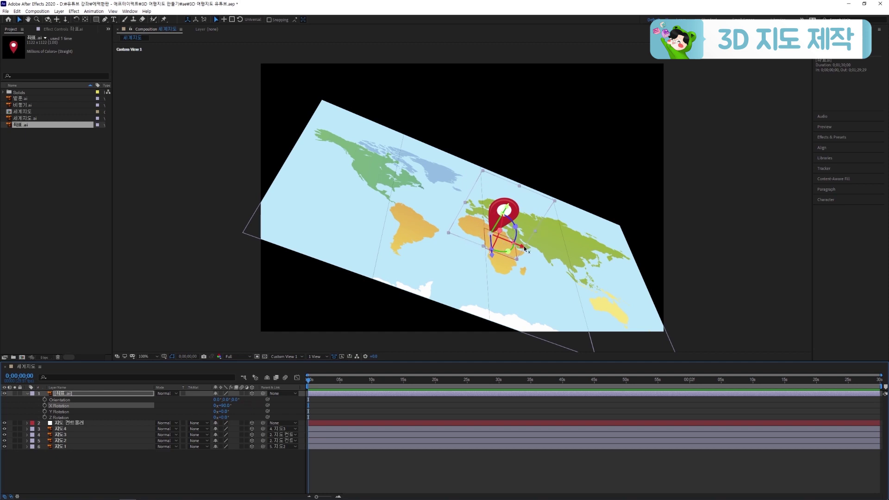
# Step: Move the pin onto eastern North America, and place a duplicate of it on East Asia
pyautogui.moveTo(525, 249); pyautogui.dragTo(442, 193)
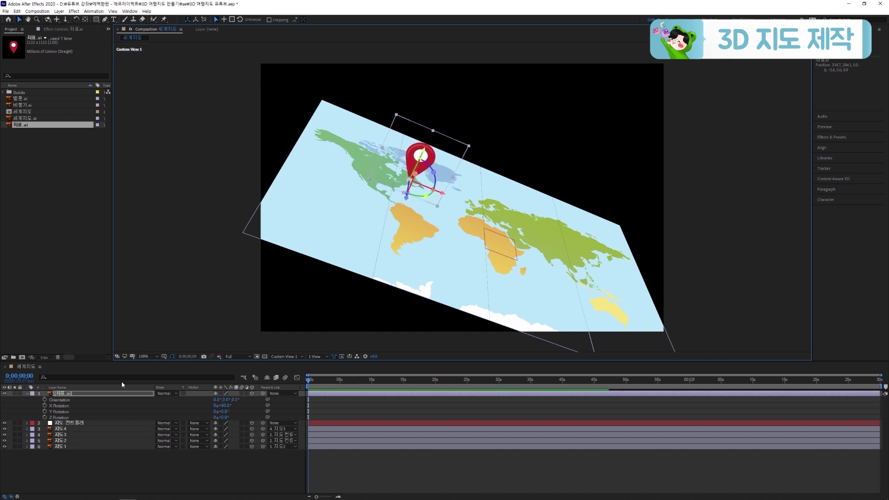
pyautogui.hotkey('ctrl', 'd')
pyautogui.moveTo(454, 198); pyautogui.dragTo(550, 276)
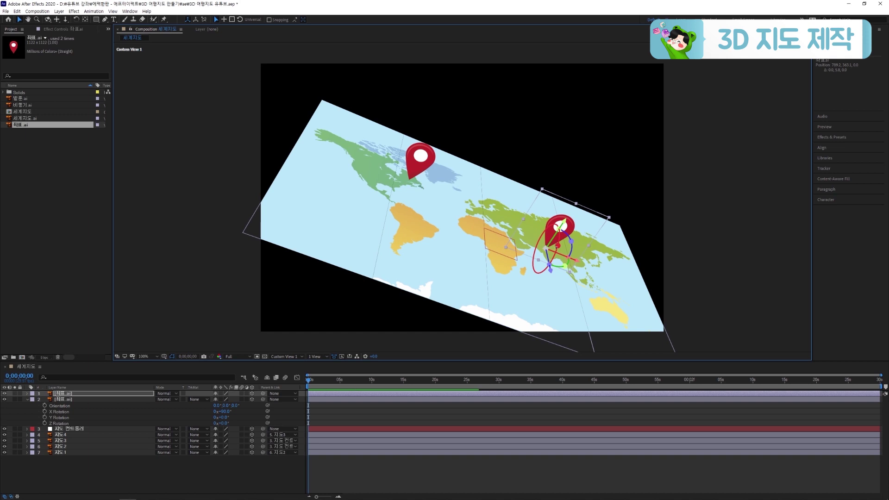
# Step: Rename the North America pin layer 좌표1 and the Asia pin layer 좌표2
pyautogui.click(141, 400)
pyautogui.press('Return')
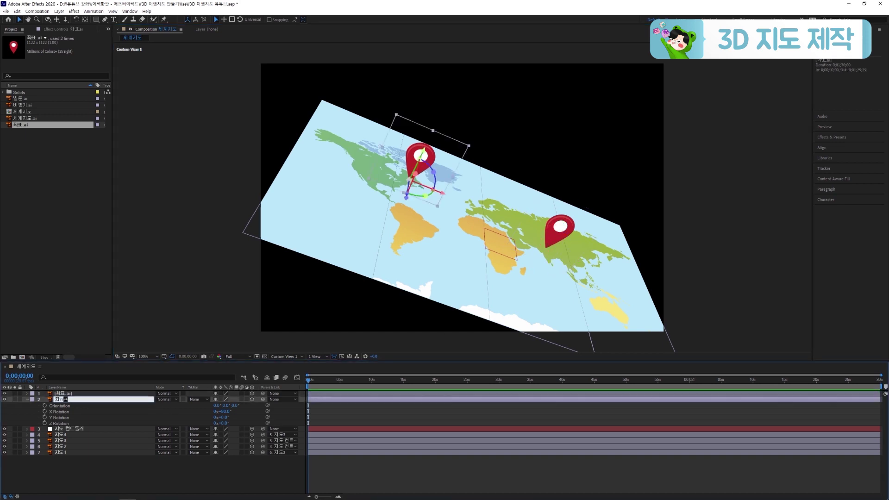
pyautogui.write('좌표1')
pyautogui.press('Return')
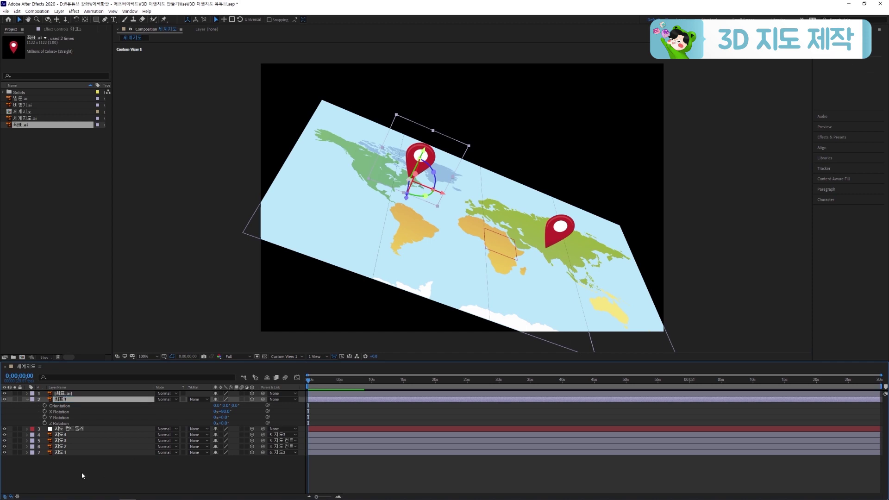
pyautogui.click(125, 394)
pyautogui.press('Return')
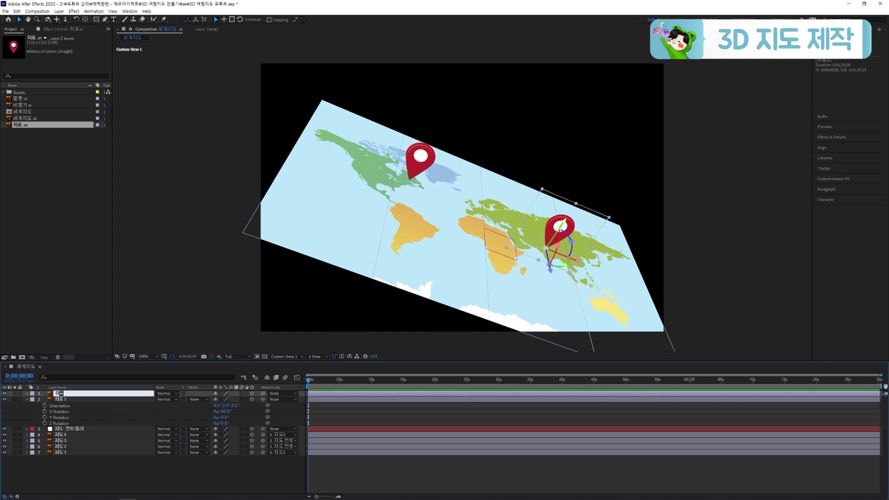
pyautogui.press('Return')
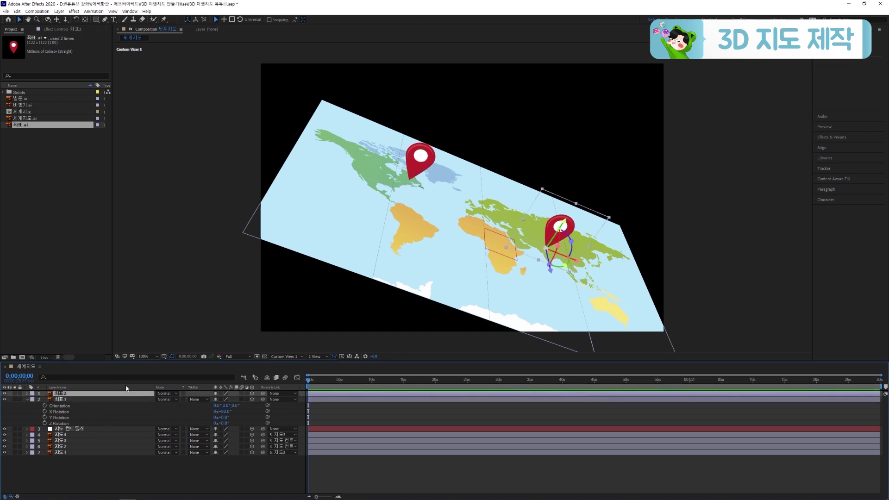
# Step: Parent pin layer 좌표1 to map layer 지도2, the section it stands on
pyautogui.moveTo(429, 195); pyautogui.dragTo(411, 250)
pyautogui.click(92, 400)
pyautogui.click(79, 447)
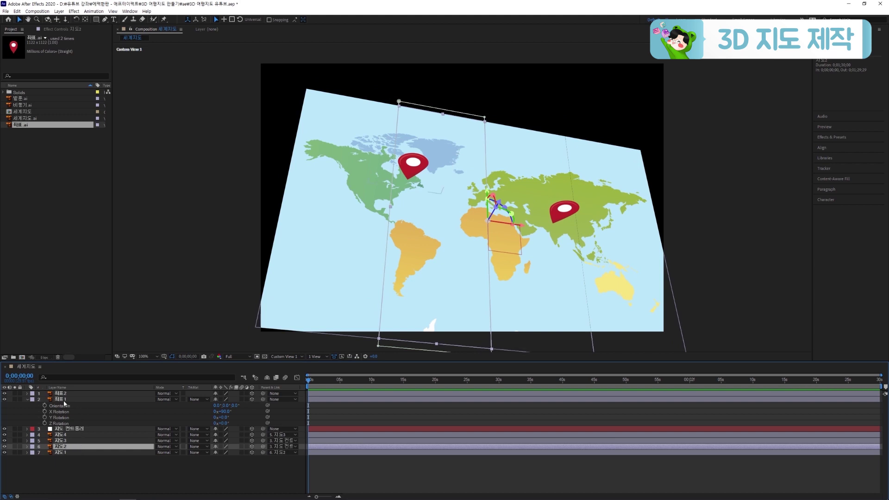
pyautogui.moveTo(263, 399); pyautogui.dragTo(119, 450)
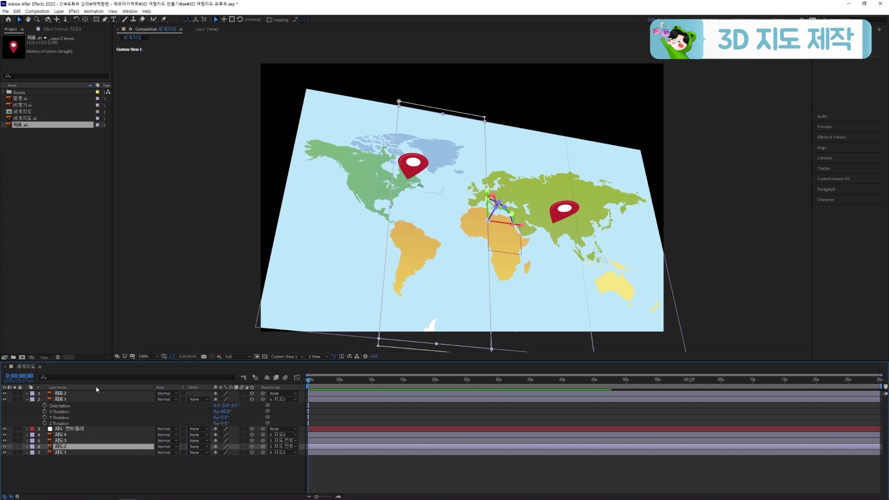
# Step: Parent pin layer 좌표2 to map layer 지도3, the section it stands on
pyautogui.click(82, 394)
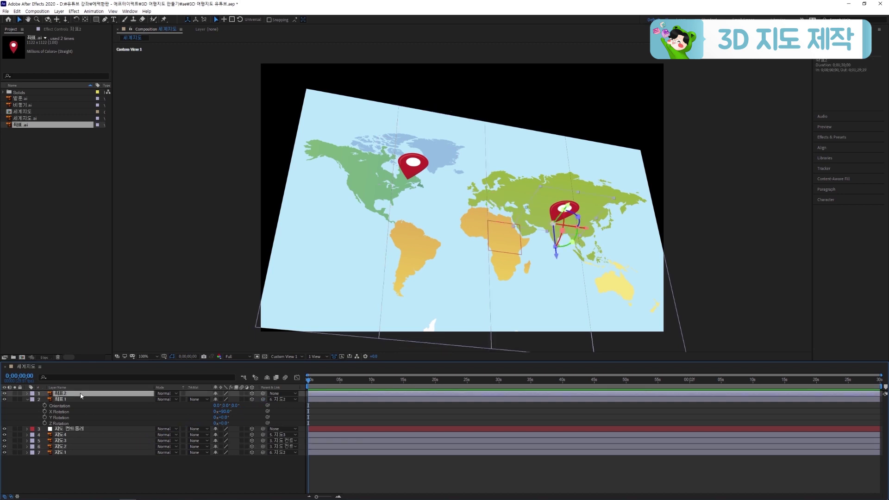
pyautogui.click(74, 440)
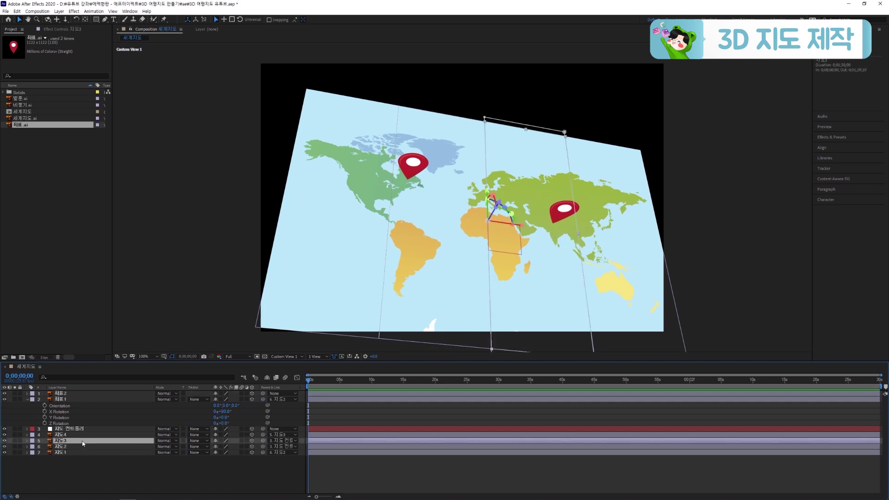
pyautogui.click(73, 393)
pyautogui.moveTo(263, 393); pyautogui.dragTo(103, 441)
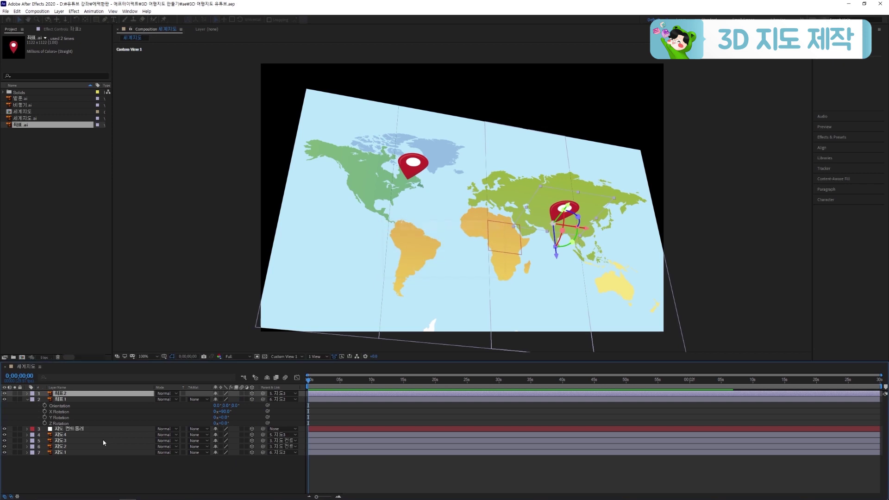
# Step: Try rotating map layers 지도2 and 지도3 to test the pin parenting, and undo both rotations
pyautogui.click(94, 447)
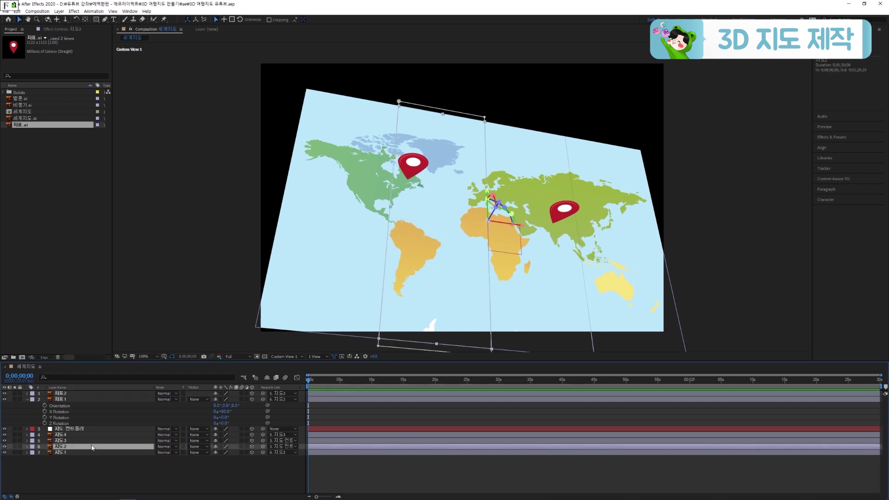
pyautogui.press('r')
pyautogui.moveTo(222, 465)
pyautogui.mouseDown()
pyautogui.moveTo(232, 464)
pyautogui.moveTo(209, 465)
pyautogui.moveTo(231, 455)
pyautogui.mouseUp()
pyautogui.hotkey('ctrl', 'z')
pyautogui.click(139, 440)
pyautogui.press('r')
pyautogui.hotkey('ctrl', 'z')
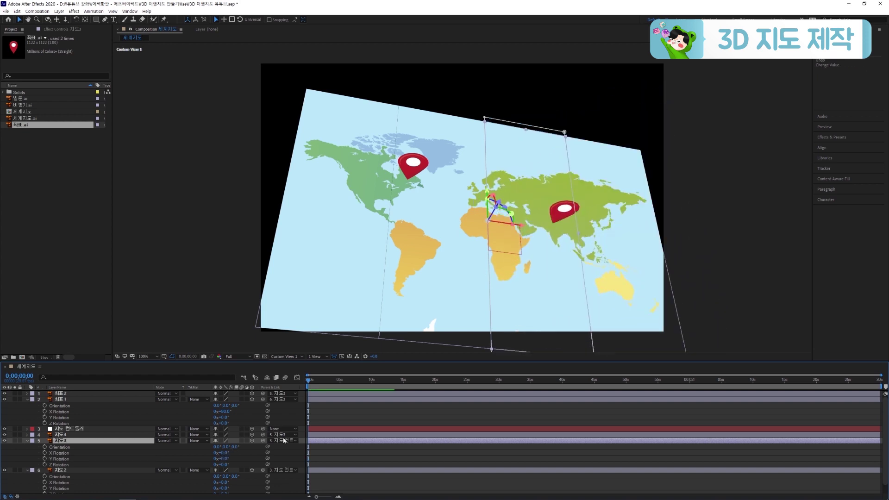
pyautogui.click(315, 414)
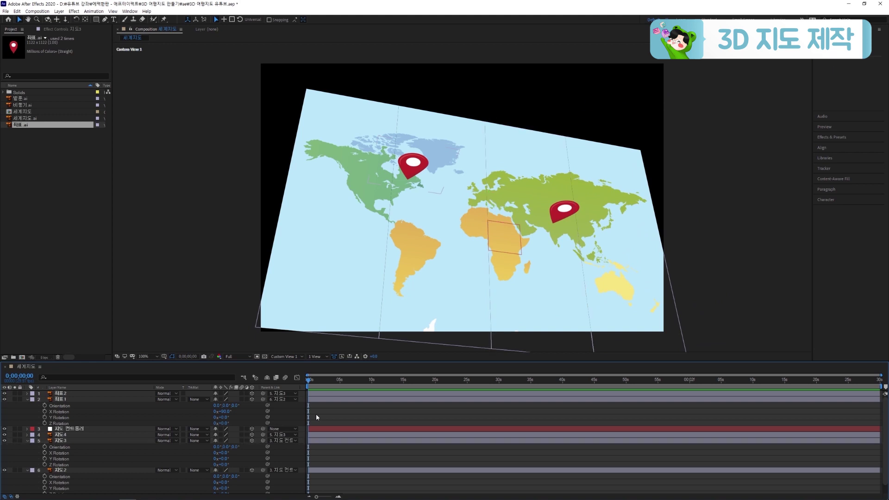
# Step: Reveal the masks of the four map layers and set the Mask Expansion of 지도4 to 1 pixel
pyautogui.scroll(1, 449, 196)
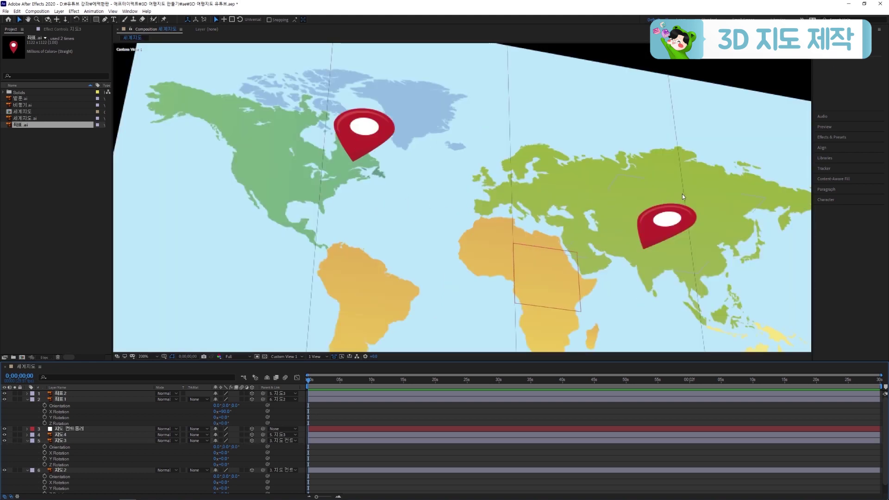
pyautogui.scroll(-1, 546, 253)
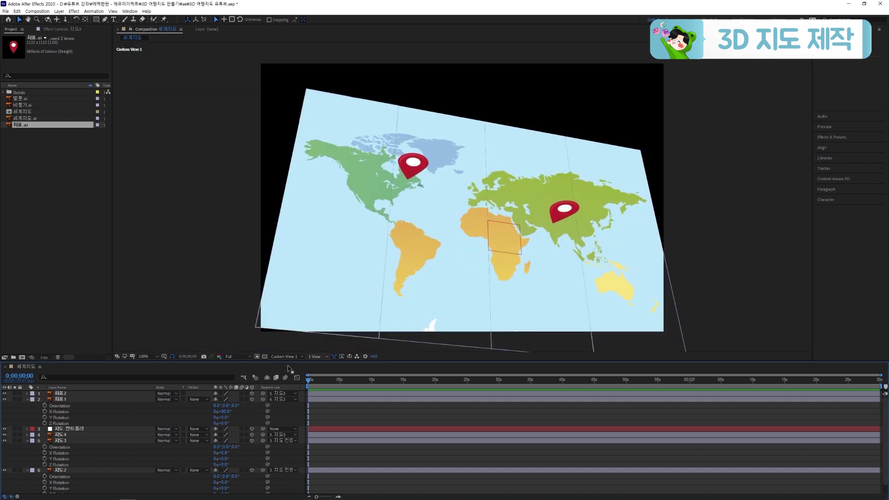
pyautogui.click(71, 436)
pyautogui.scroll(-1, 74, 449)
pyautogui.keyDown('shift'); pyautogui.click(77, 491); pyautogui.keyUp('shift')
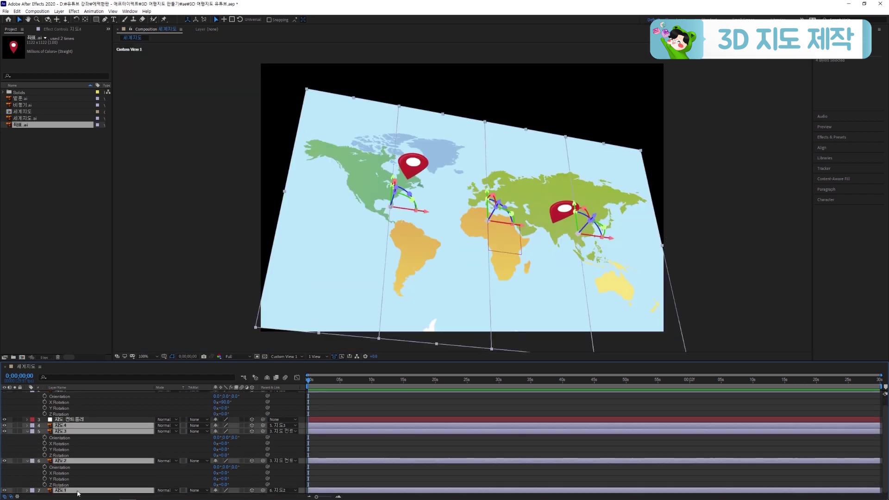
pyautogui.press('m')
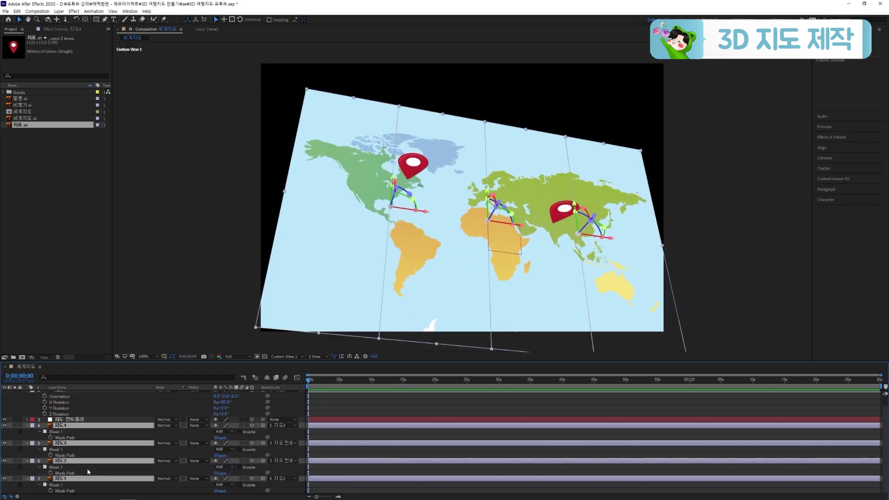
pyautogui.click(40, 432)
pyautogui.click(39, 438)
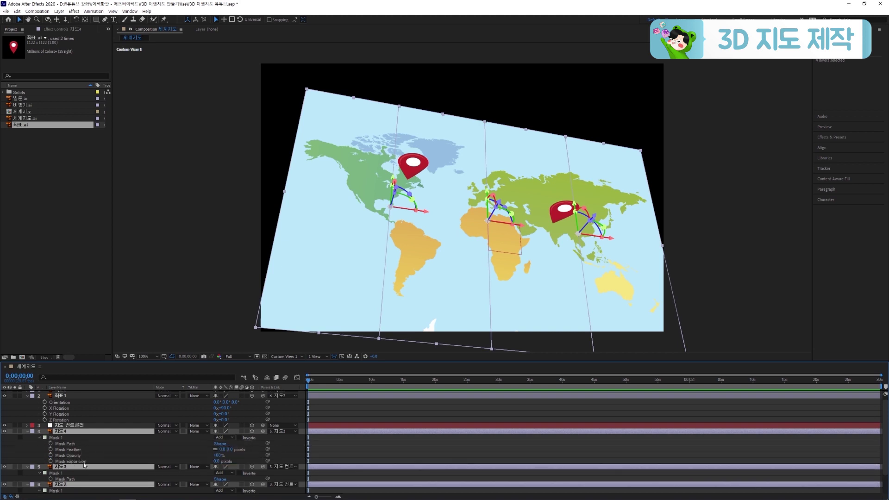
pyautogui.click(172, 461)
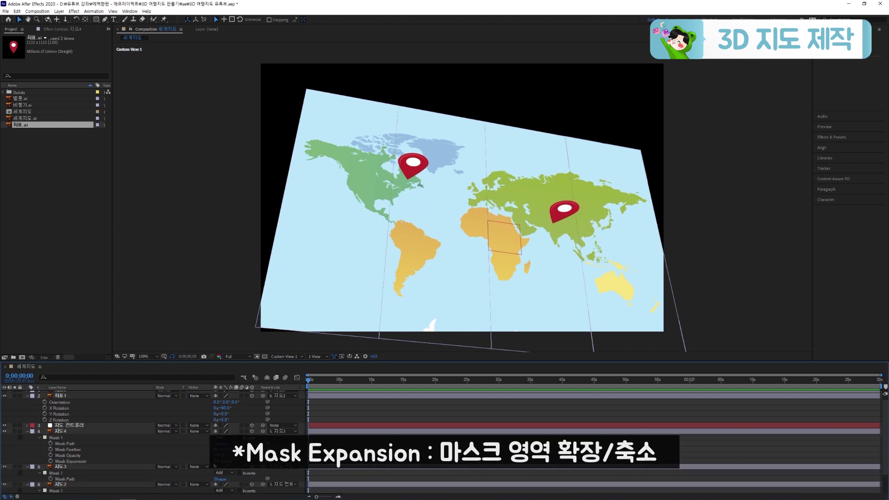
pyautogui.click(192, 461)
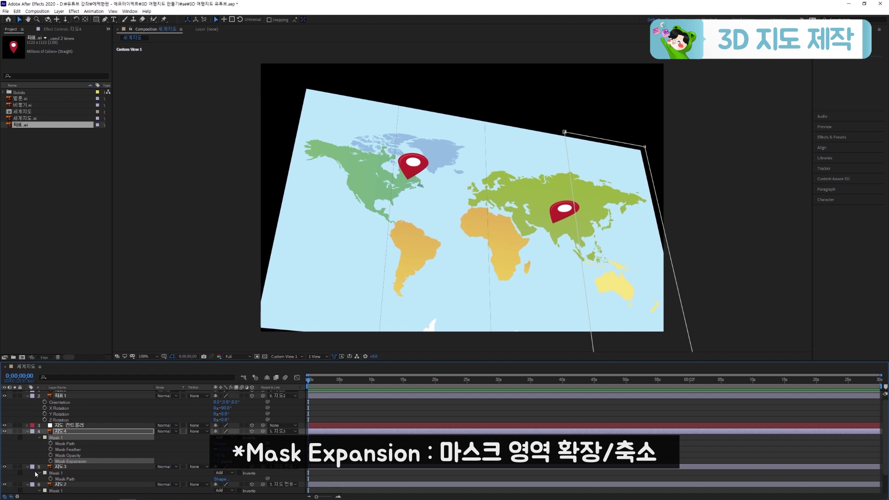
# Step: Set the Mask Expansion of map layers 지도3 and 지도2 to 1 pixel each
pyautogui.click(39, 473)
pyautogui.scroll(-2, 37, 473)
pyautogui.click(177, 476)
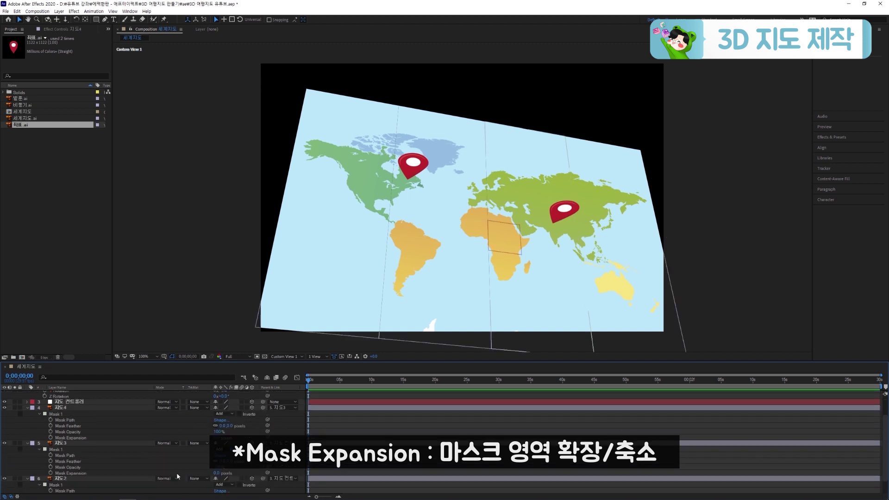
pyautogui.press('Return')
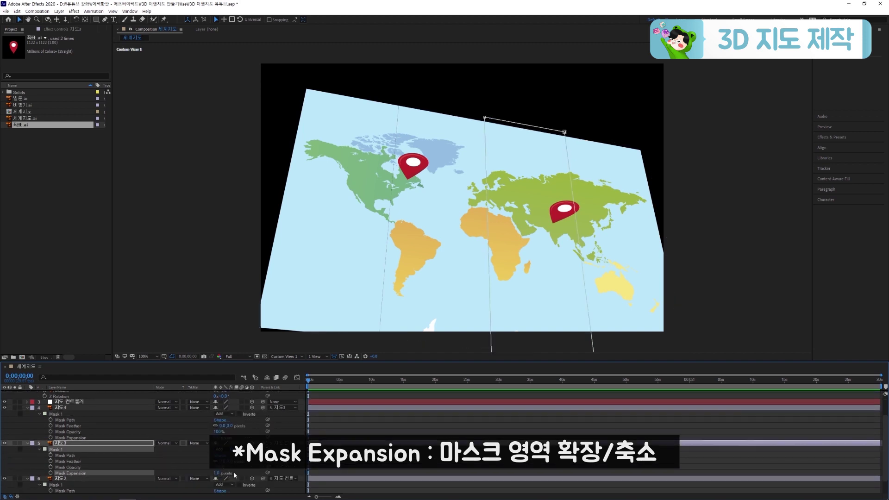
pyautogui.scroll(-1, 171, 477)
pyautogui.click(40, 467)
pyautogui.scroll(-1, 163, 490)
pyautogui.moveTo(217, 476); pyautogui.dragTo(219, 475)
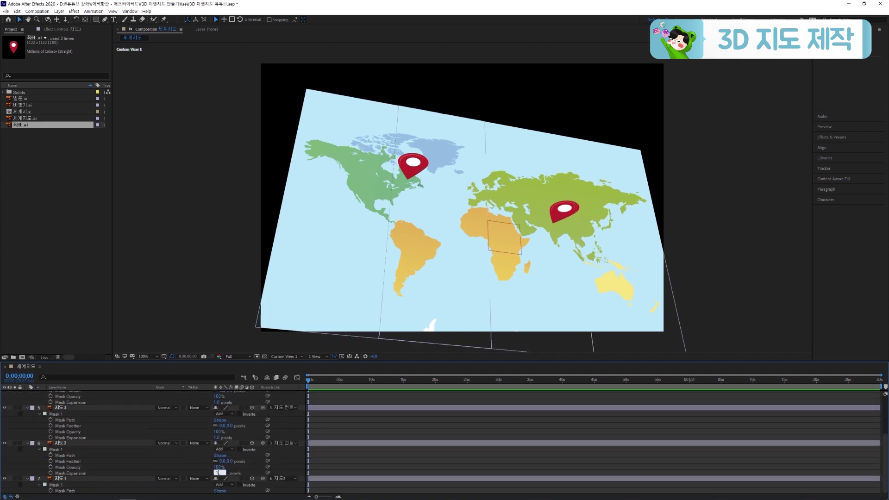
# Step: Set the Mask Expansion of 지도1 to 1 pixel and collapse the properties of all layers
pyautogui.scroll(-2, 42, 487)
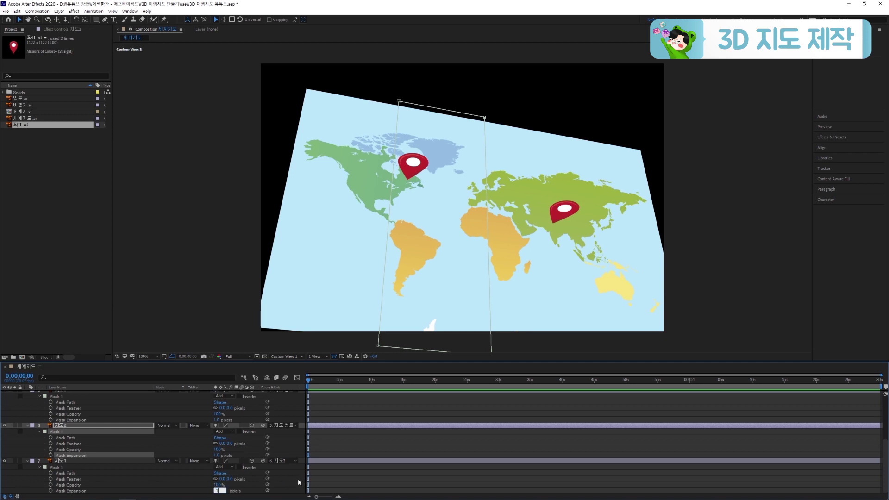
pyautogui.press('Return')
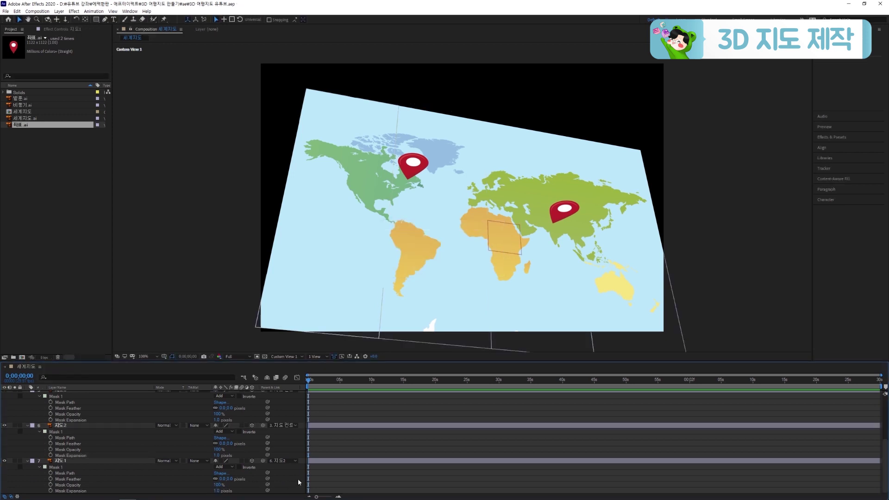
pyautogui.scroll(5, 299, 479)
pyautogui.hotkey('ctrl', '`')
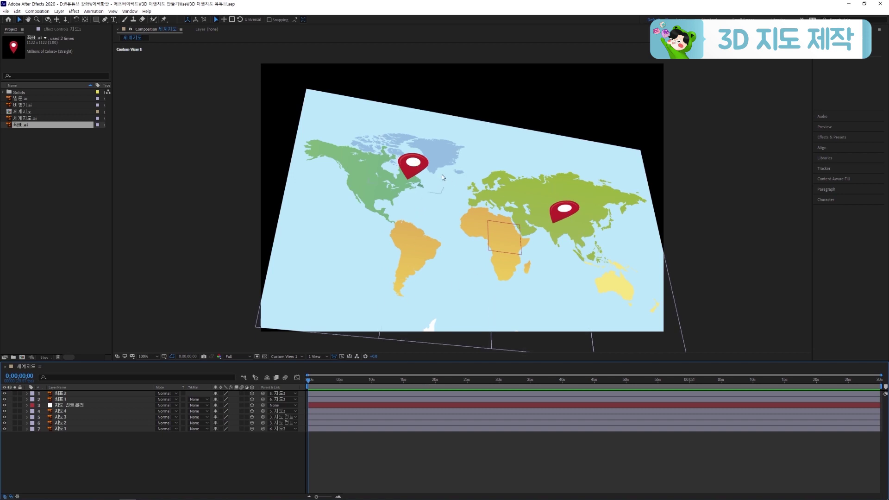
# Step: Lay pins 좌표1 and 좌표2 almost flat on the map by setting their X Rotation to 2°
pyautogui.moveTo(446, 176)
pyautogui.mouseDown()
pyautogui.moveTo(469, 200)
pyautogui.moveTo(457, 170)
pyautogui.mouseUp()
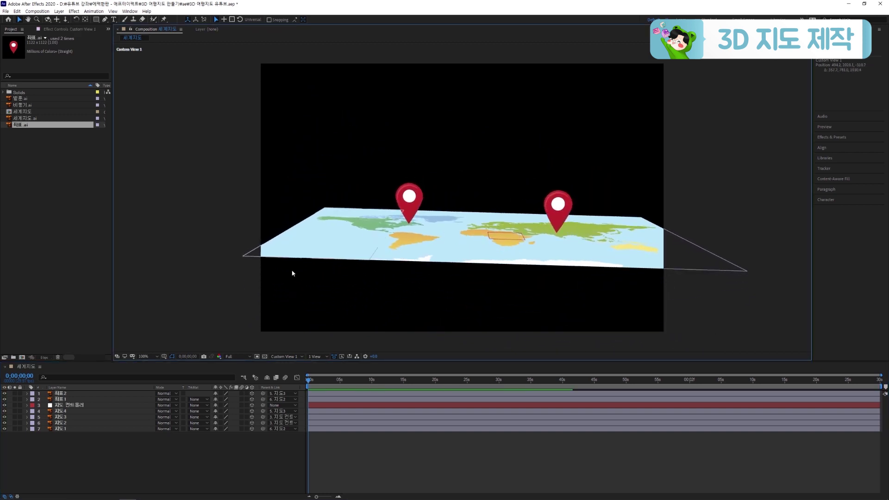
pyautogui.click(60, 393)
pyautogui.keyDown('shift'); pyautogui.click(60, 399); pyautogui.keyUp('shift')
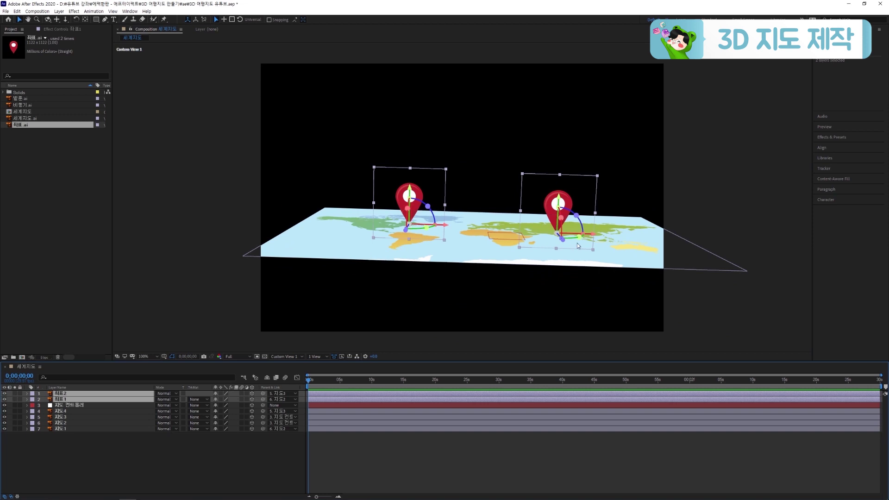
pyautogui.press('r')
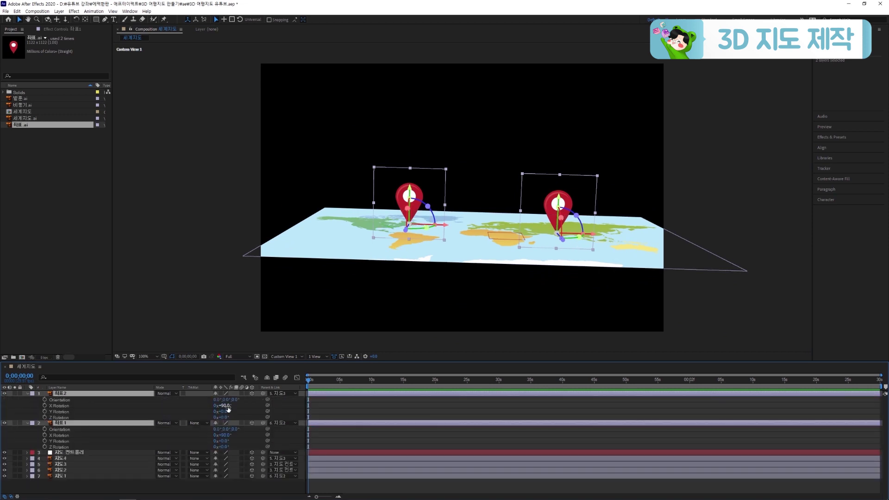
pyautogui.moveTo(227, 406); pyautogui.dragTo(197, 406)
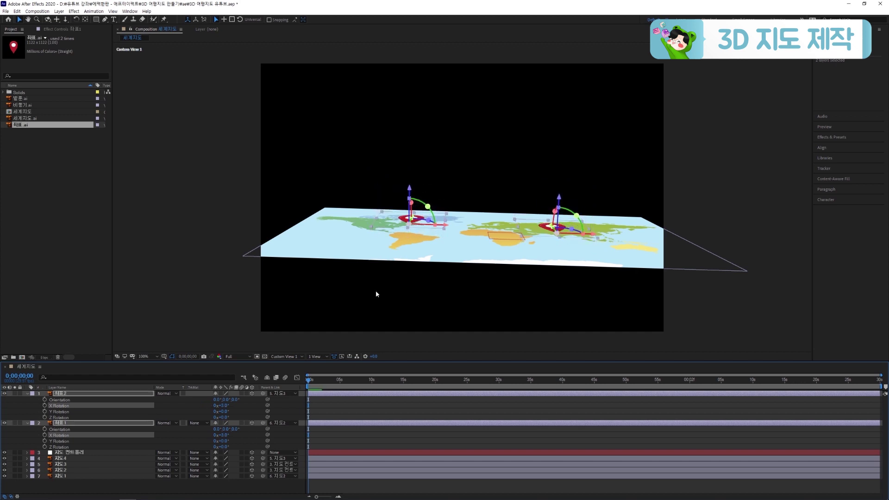
pyautogui.write('0')
pyautogui.press('Return')
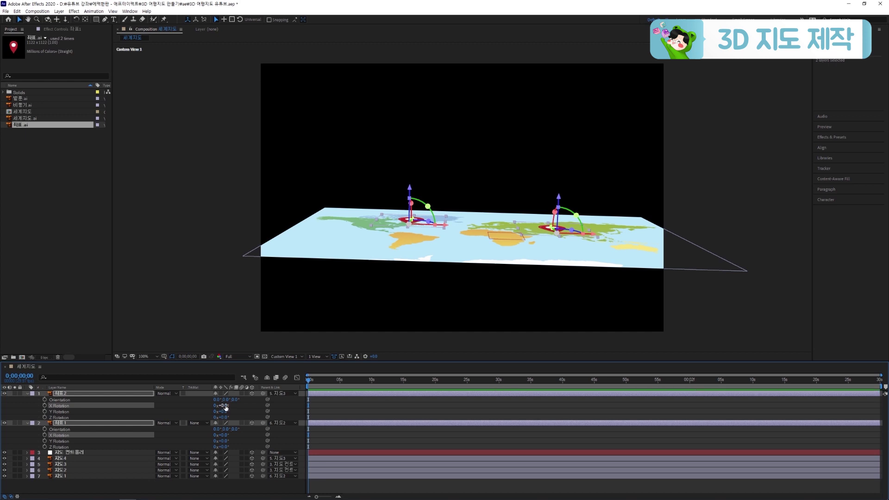
pyautogui.write('2')
pyautogui.press('Return')
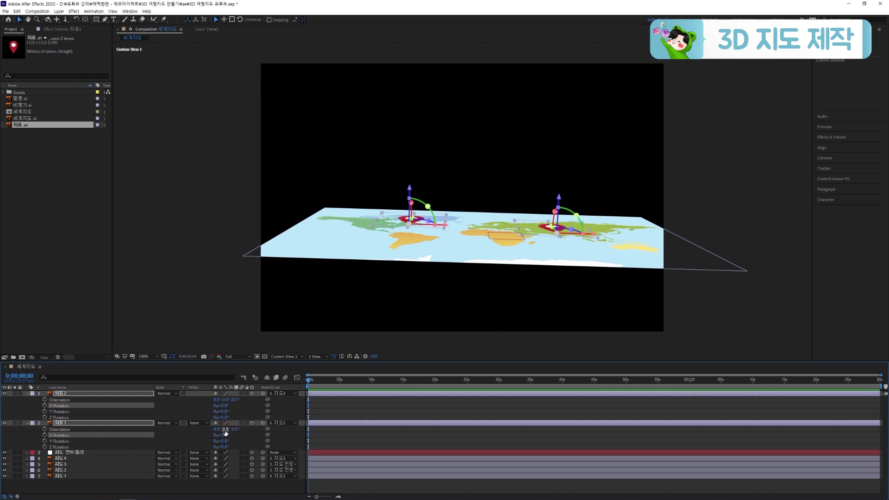
pyautogui.click(326, 413)
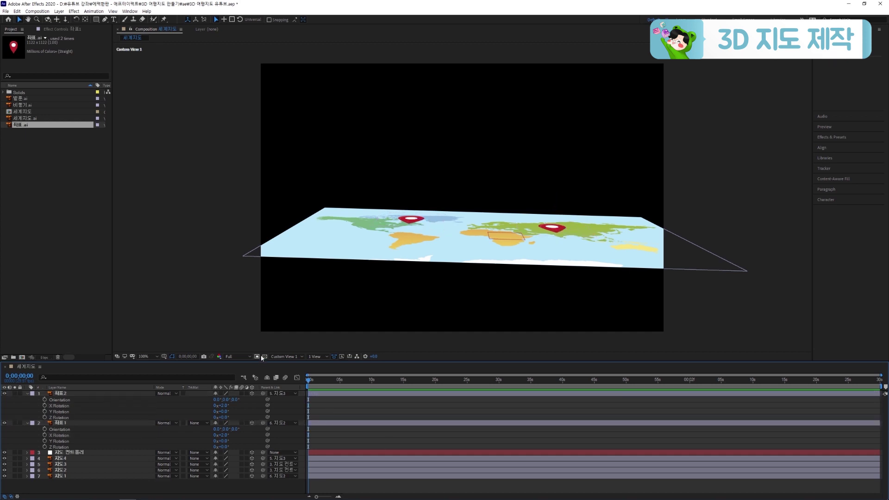
# Step: Switch the composition view to Active Camera and show the rotation properties of the four map layers
pyautogui.click(287, 357)
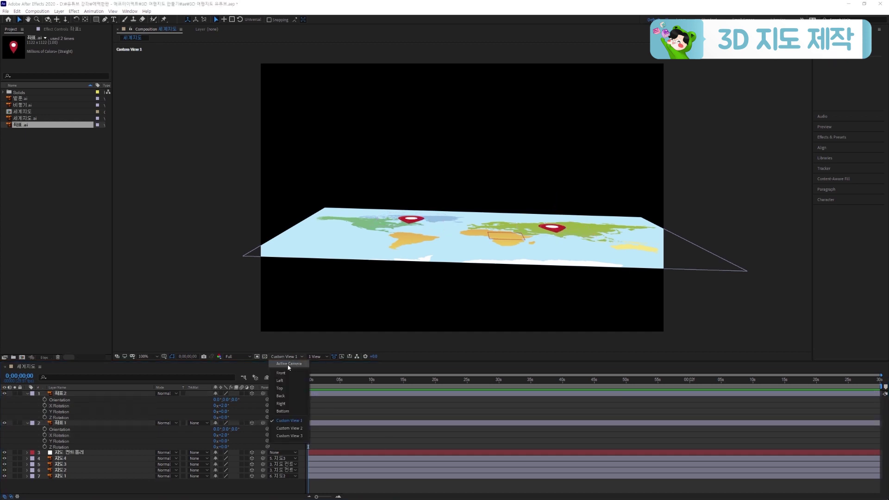
pyautogui.click(289, 364)
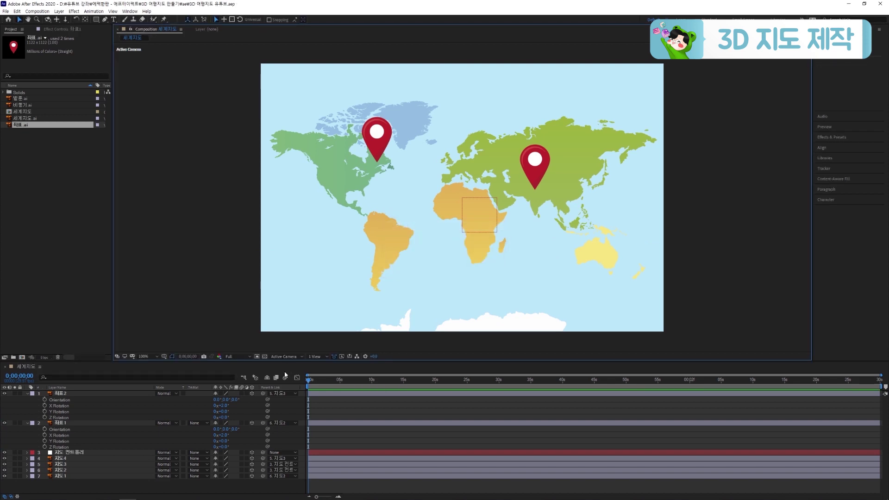
pyautogui.press('u')
pyautogui.moveTo(112, 450); pyautogui.dragTo(90, 410)
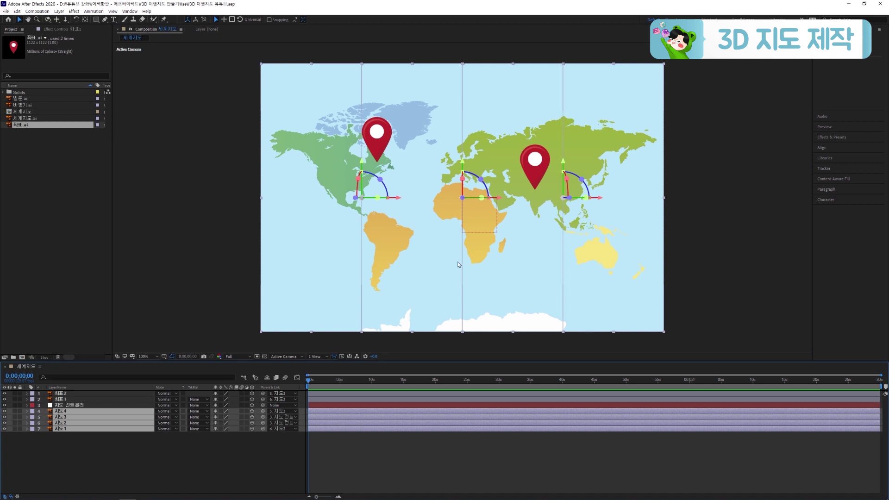
pyautogui.press('r')
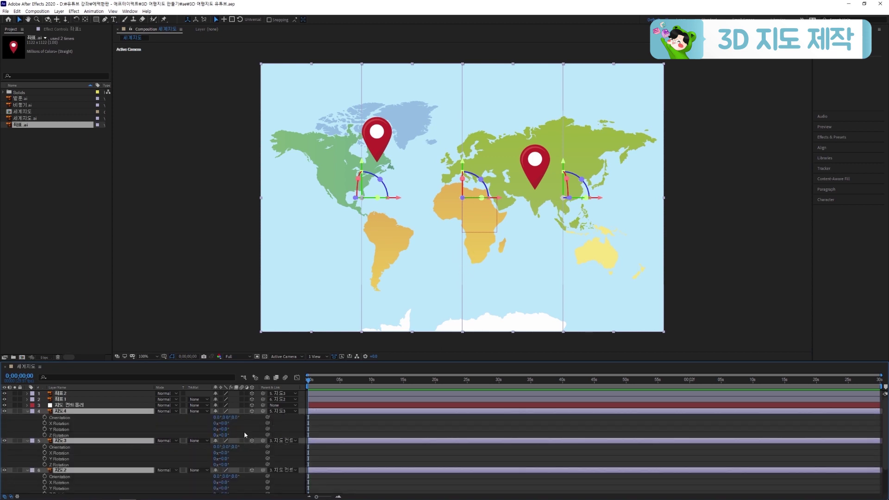
pyautogui.click(243, 430)
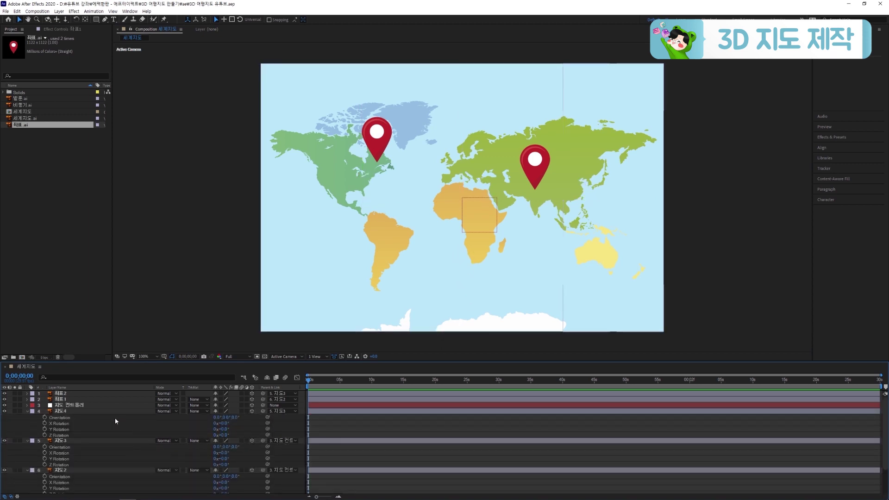
# Step: Tilt the whole map back by setting the X Rotation of the null 지도 컨트롤러 to about -78°
pyautogui.click(94, 404)
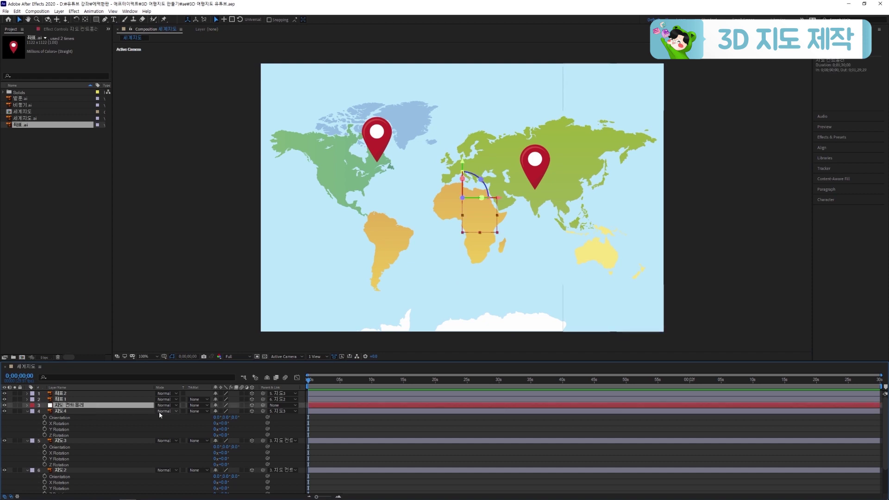
pyautogui.press('r')
pyautogui.moveTo(224, 419); pyautogui.dragTo(194, 419)
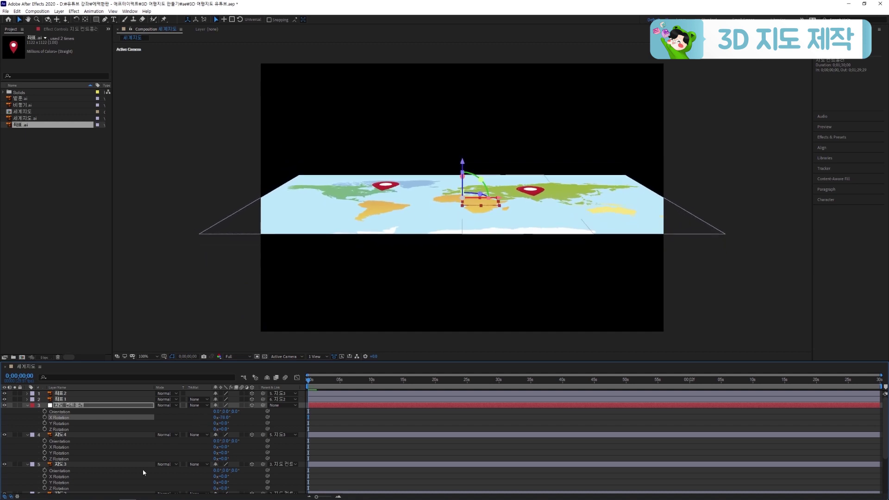
# Step: Fold map layer 지도2 upward along the center hinge by setting its Y Rotation to -87°
pyautogui.scroll(-5, 88, 432)
pyautogui.click(60, 440)
pyautogui.moveTo(221, 458); pyautogui.dragTo(198, 458)
pyautogui.click(224, 459)
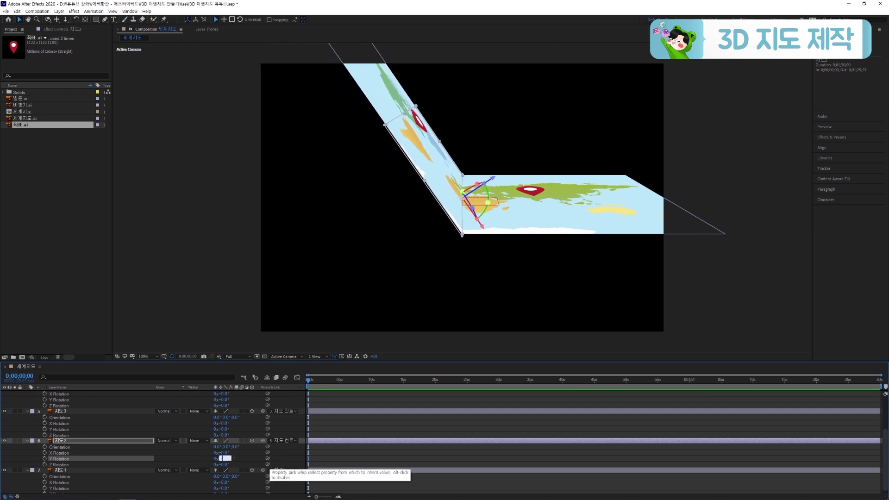
pyautogui.press('Return')
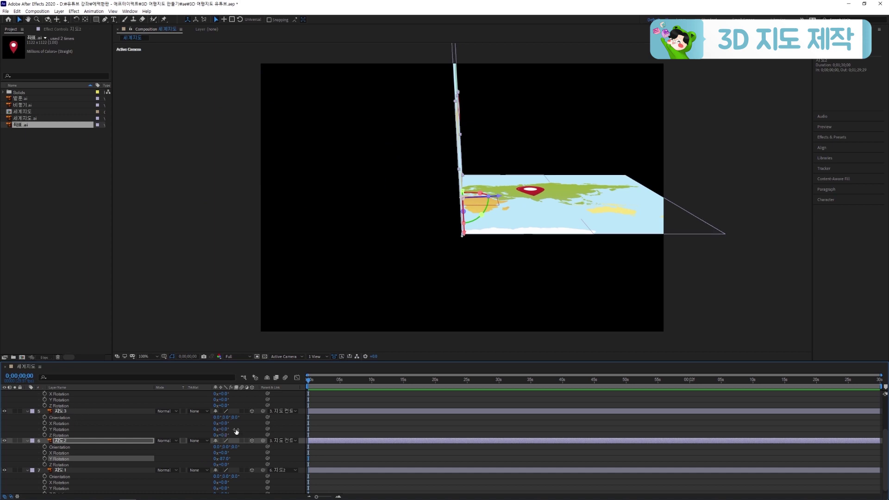
# Step: Fold the other half of the map by setting Y Rotation to 87° on 지도3 and -174° on 지도4
pyautogui.write('87')
pyautogui.press('Return')
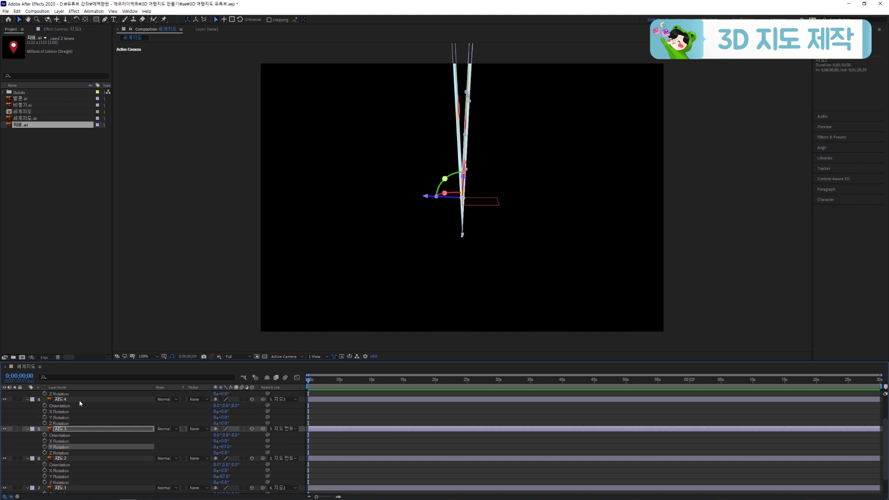
pyautogui.click(81, 402)
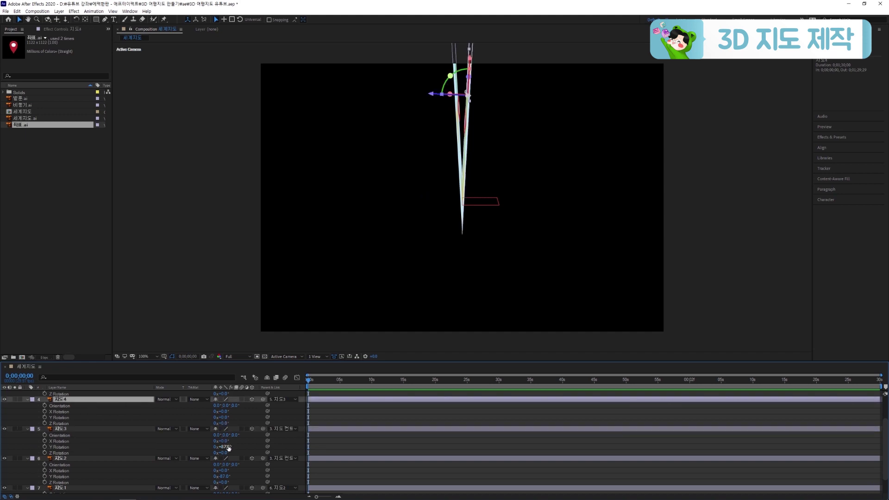
pyautogui.write('174')
pyautogui.press('Return')
pyautogui.moveTo(227, 420); pyautogui.dragTo(173, 419)
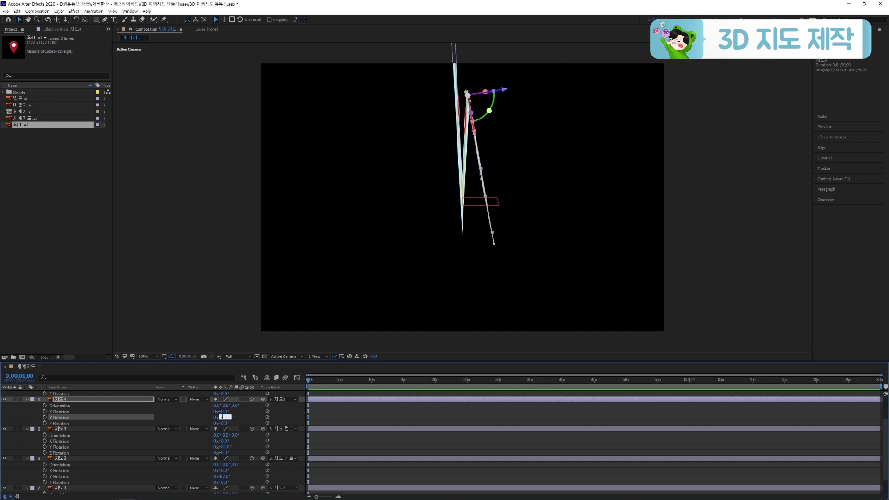
pyautogui.write('4')
pyautogui.press('Return')
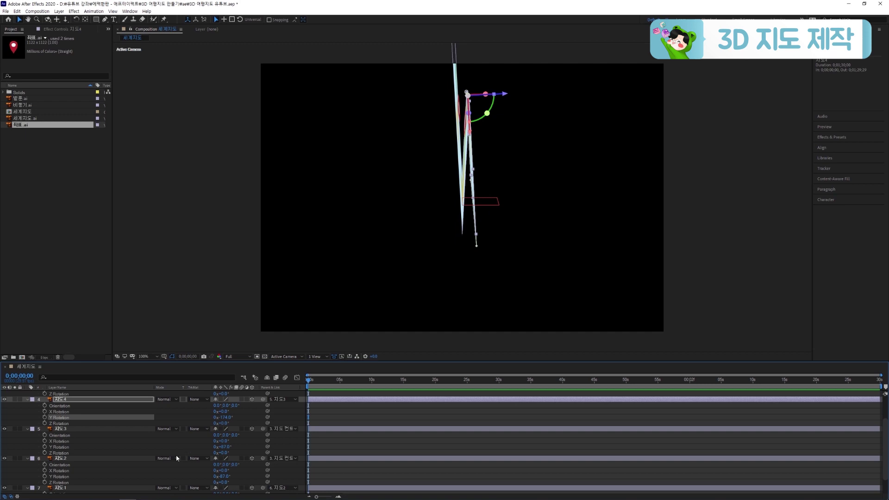
# Step: Fold map layer 지도1 back against 지도2 by setting its Y Rotation to 174°
pyautogui.scroll(-1, 118, 468)
pyautogui.click(110, 469)
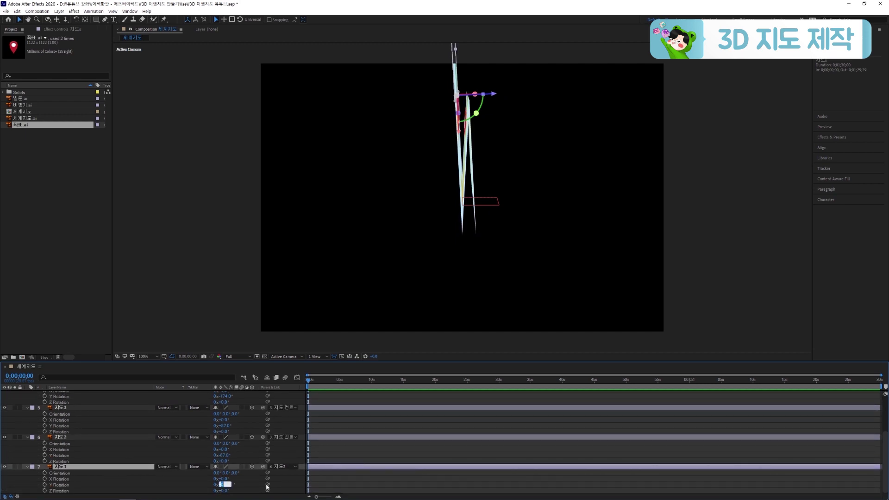
pyautogui.write('174')
pyautogui.press('Return')
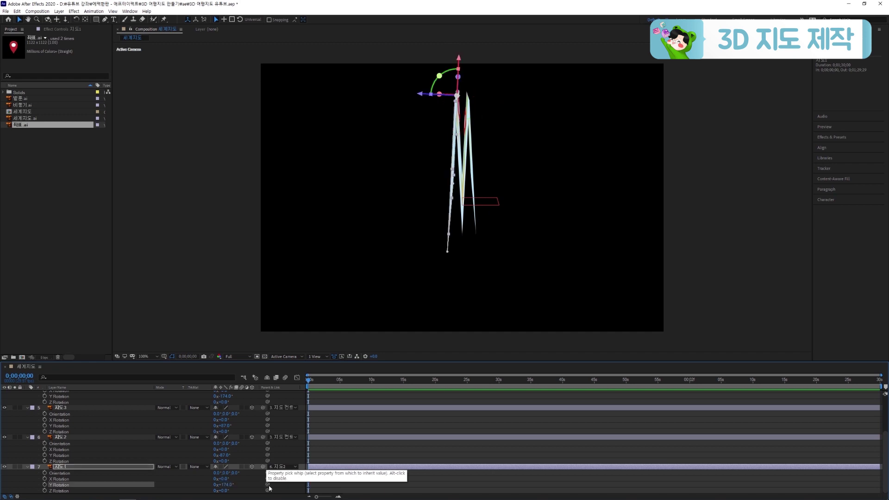
pyautogui.click(407, 403)
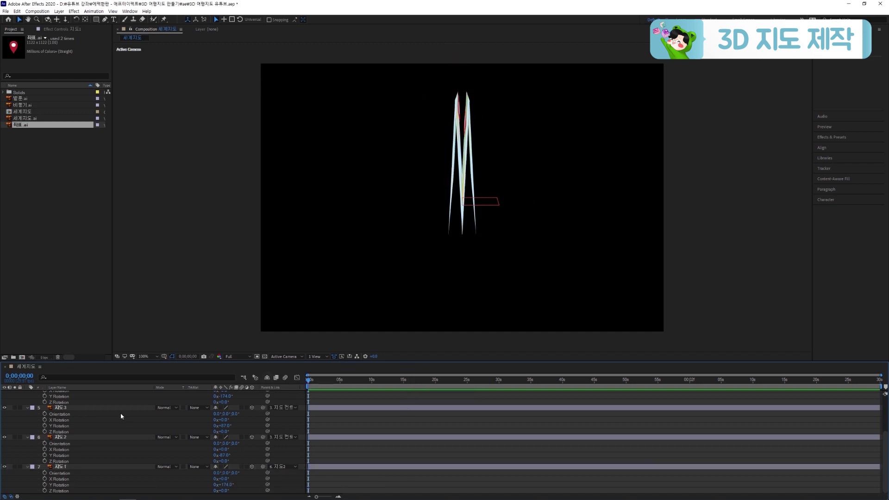
# Step: Examine the folded map from Custom View 1, orbiting around it, and return to the Active Camera view
pyautogui.scroll(3, 121, 417)
pyautogui.click(287, 395)
pyautogui.click(293, 423)
pyautogui.moveTo(462, 209); pyautogui.dragTo(476, 249)
pyautogui.click(286, 356)
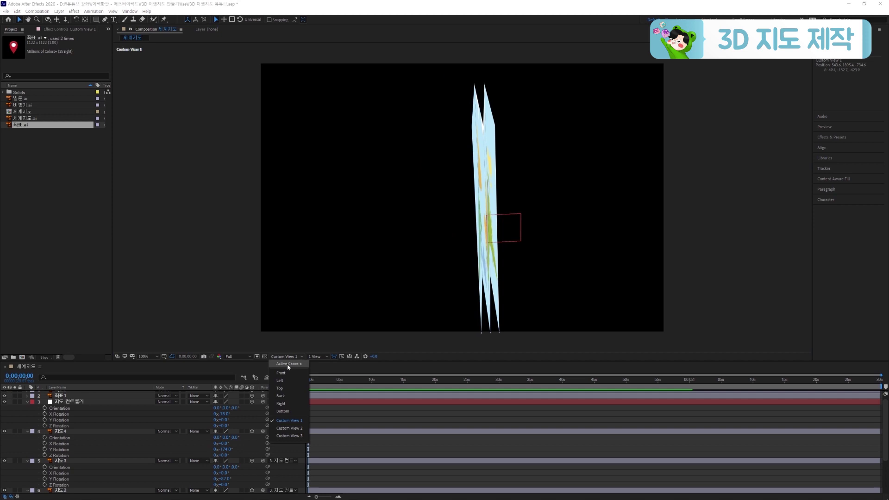
pyautogui.click(287, 363)
pyautogui.scroll(1, 107, 433)
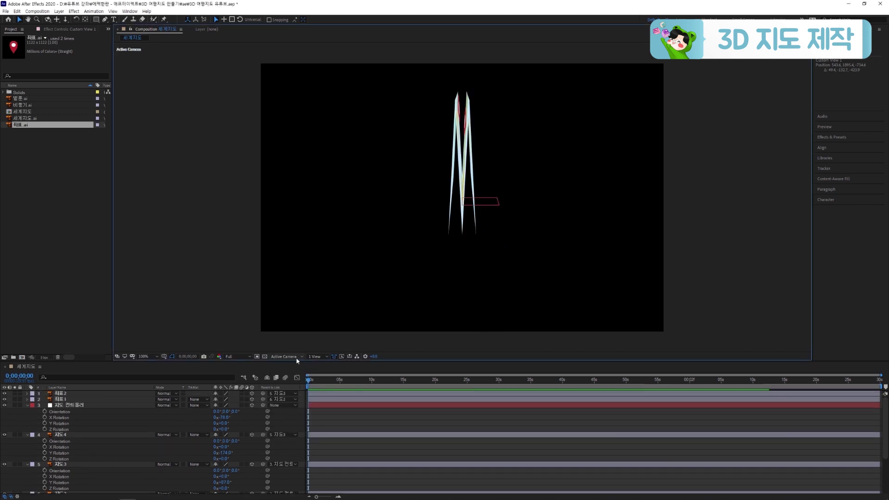
# Step: Set the X Rotation of the null 지도 컨트롤러 to 0° and start keyframing it at 0 seconds
pyautogui.click(83, 409)
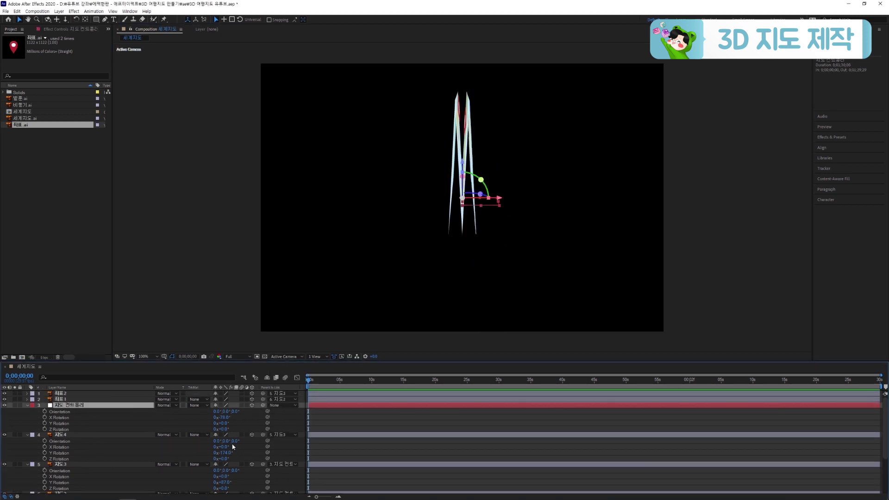
pyautogui.moveTo(224, 417)
pyautogui.mouseDown()
pyautogui.moveTo(238, 418)
pyautogui.moveTo(225, 419)
pyautogui.mouseUp()
pyautogui.write('0')
pyautogui.press('Return')
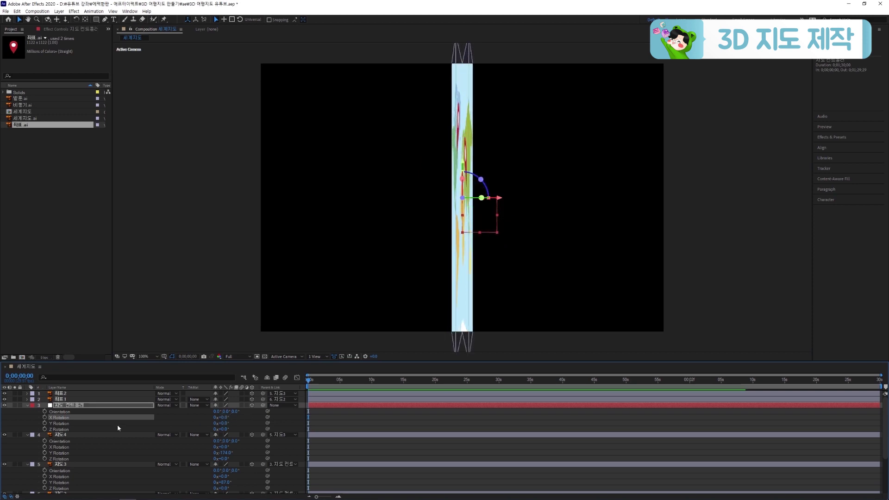
pyautogui.click(45, 417)
# Step: Add an X Rotation keyframe of -70° to the null 지도 컨트롤러 at one second, save the project and preview the tilt
pyautogui.press('=')
pyautogui.press('=')
pyautogui.press('=')
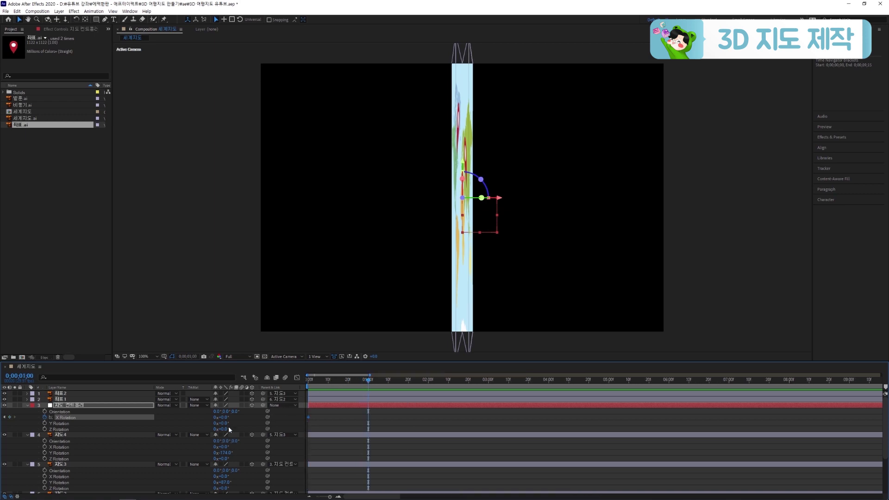
pyautogui.moveTo(222, 418); pyautogui.dragTo(204, 422)
pyautogui.click(222, 418)
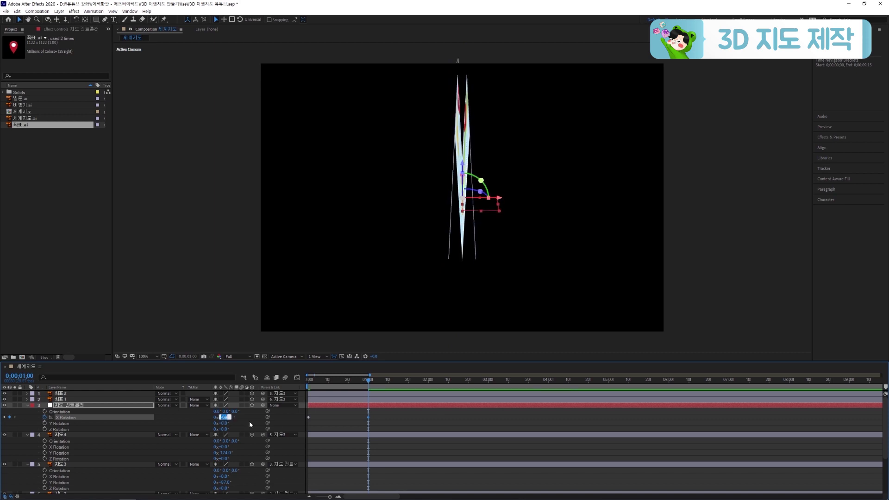
pyautogui.press('Return')
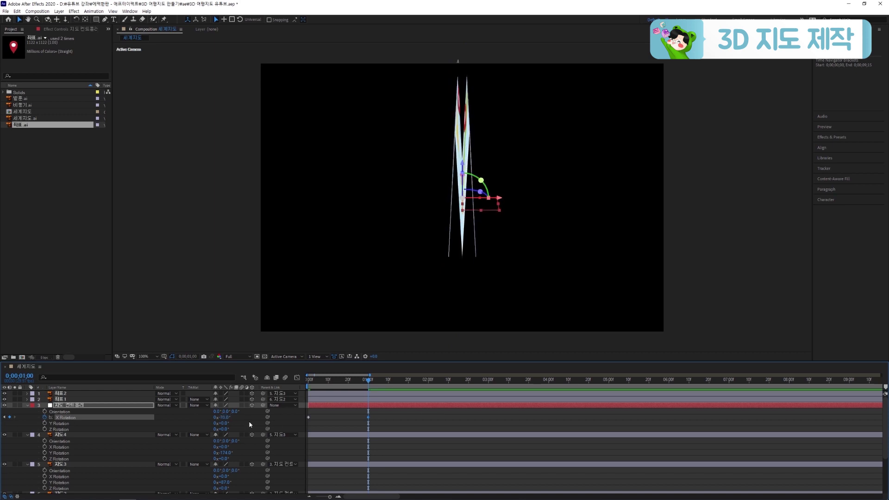
pyautogui.hotkey('ctrl', 's')
pyautogui.press('space')
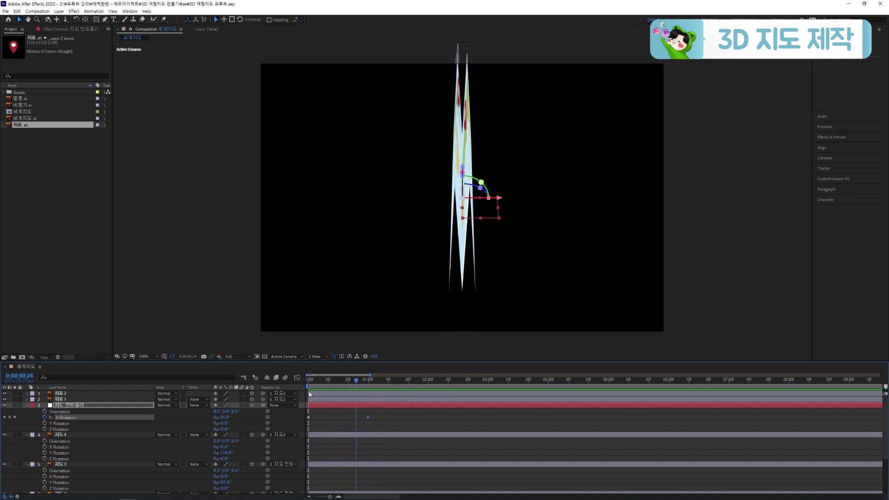
# Step: Reveal the Position of the null 지도 컨트롤러 and keyframe it at 0 seconds with a Z value of about 1384
pyautogui.click(368, 384)
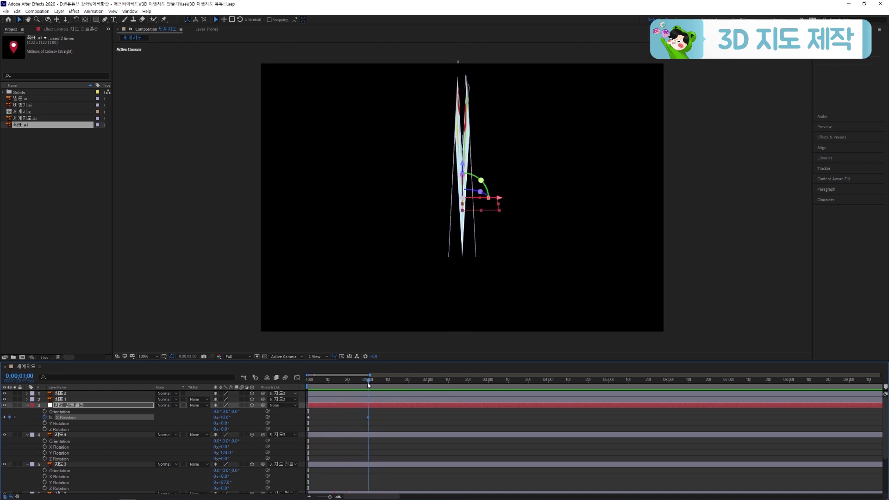
pyautogui.click(144, 406)
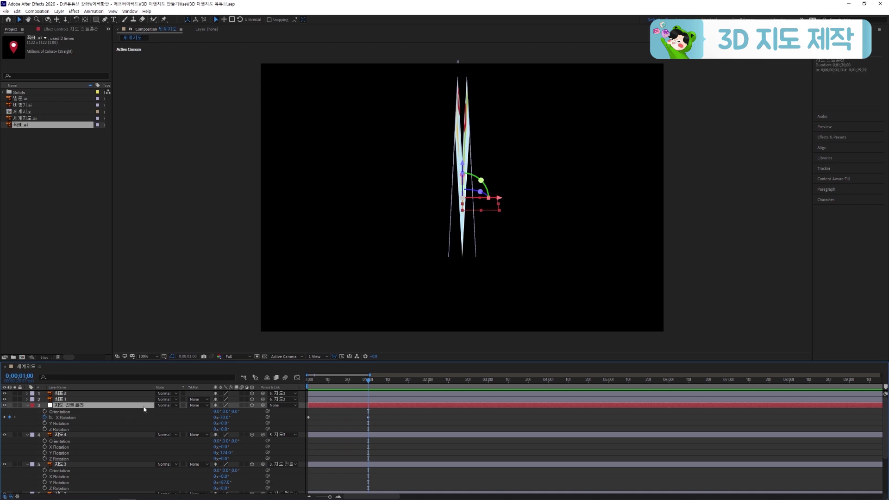
pyautogui.hotkey('shift', 'p')
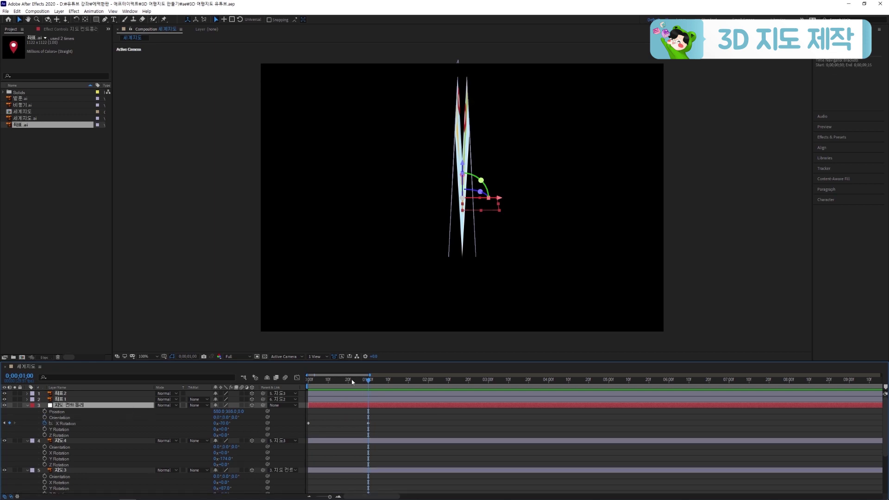
pyautogui.moveTo(345, 384); pyautogui.dragTo(281, 388)
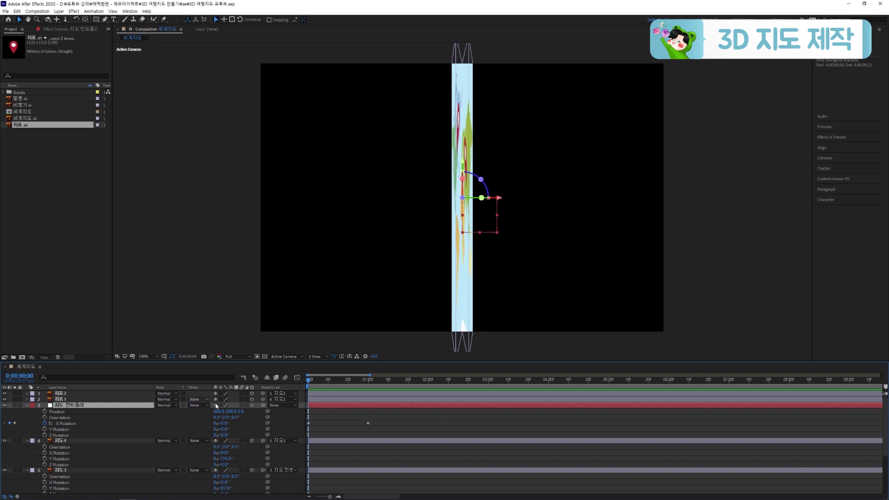
pyautogui.moveTo(239, 412); pyautogui.dragTo(79, 416)
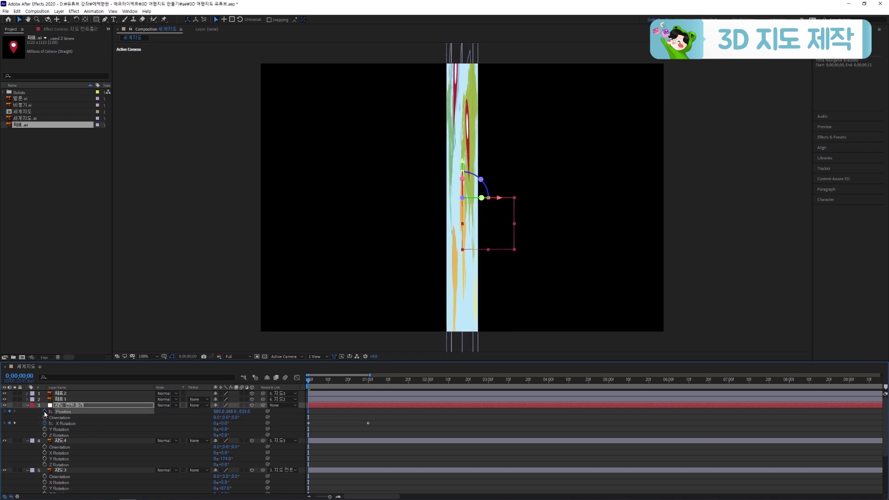
pyautogui.moveTo(323, 380); pyautogui.dragTo(582, 407)
pyautogui.moveTo(248, 412); pyautogui.dragTo(326, 410)
# Step: Bring the map close at one second by setting the controller's Z Position to about -504, and preview the motion
pyautogui.moveTo(316, 381); pyautogui.dragTo(372, 390)
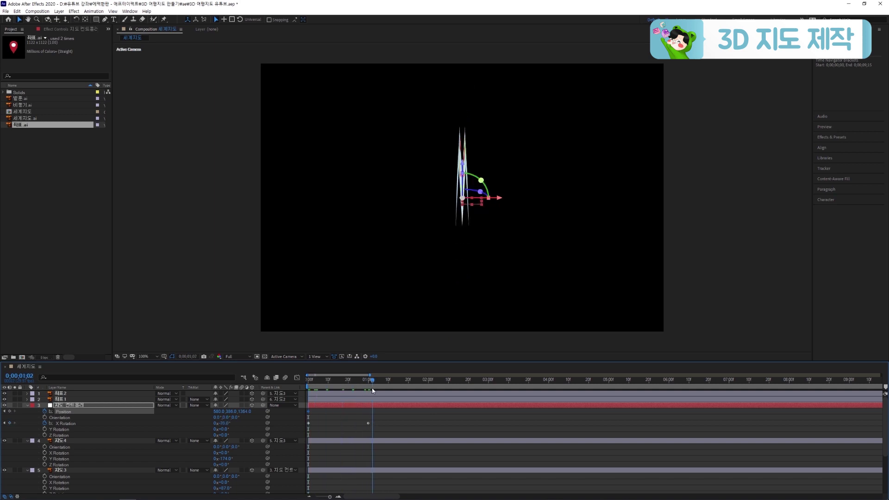
pyautogui.moveTo(244, 412); pyautogui.dragTo(112, 408)
pyautogui.moveTo(234, 411); pyautogui.dragTo(153, 410)
pyautogui.press('space')
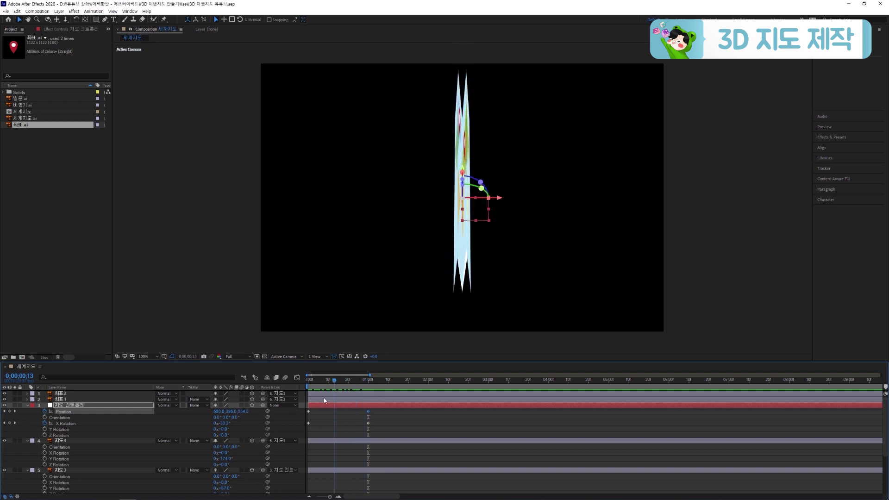
# Step: Start Y Rotation keyframes on all four map layers, 지도1 to 지도4, together at 0 seconds
pyautogui.click(65, 442)
pyautogui.keyDown('ctrl'); pyautogui.click(63, 468); pyautogui.keyUp('ctrl')
pyautogui.scroll(-3, 65, 463)
pyautogui.keyDown('ctrl'); pyautogui.click(66, 439); pyautogui.keyUp('ctrl')
pyautogui.keyDown('ctrl'); pyautogui.click(65, 467); pyautogui.keyUp('ctrl')
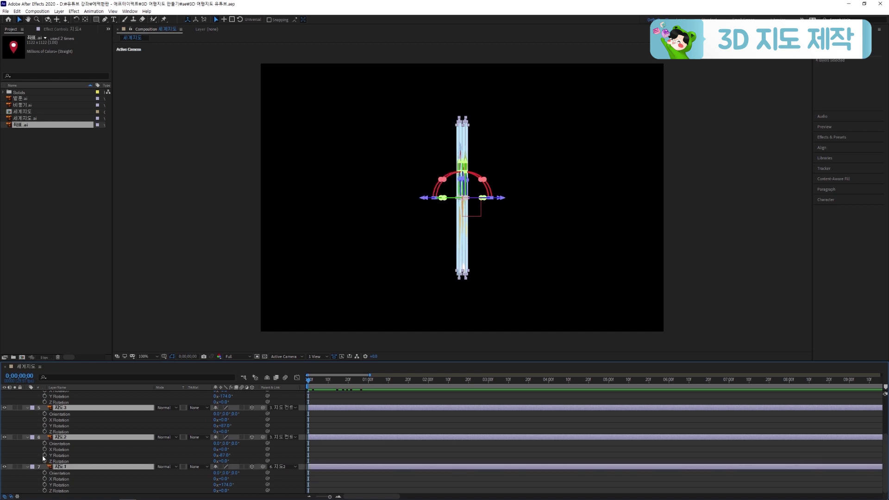
pyautogui.click(44, 456)
pyautogui.scroll(3, 321, 411)
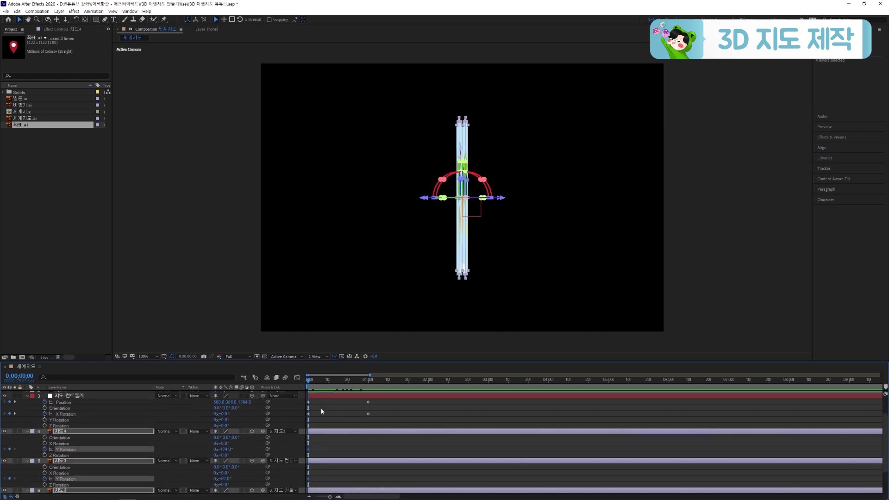
# Step: Partly unfold map layer 지도3 at one second by setting its Y Rotation to 30°
pyautogui.moveTo(333, 384); pyautogui.dragTo(369, 387)
pyautogui.click(214, 445)
pyautogui.scroll(-1, 222, 445)
pyautogui.moveTo(226, 443); pyautogui.dragTo(224, 443)
pyautogui.click(224, 443)
pyautogui.write('30')
pyautogui.press('Return')
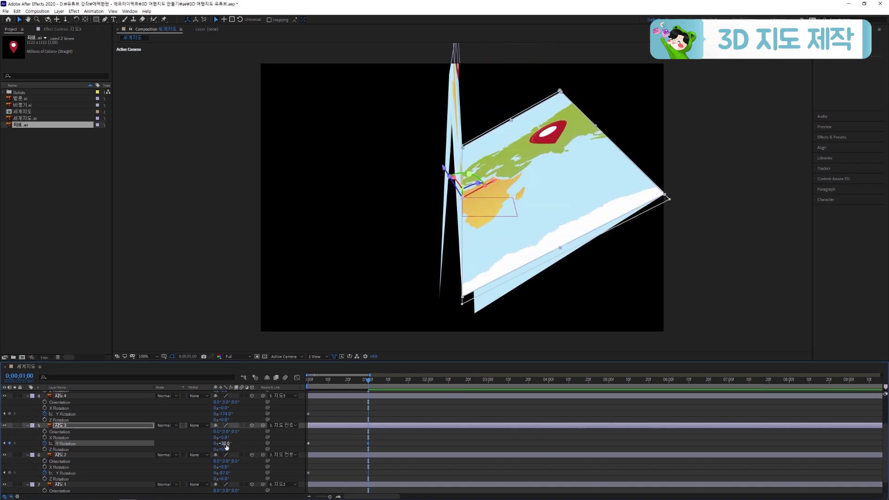
# Step: At one second, set the Y Rotation of 지도4 to -60° and of 지도2 to -30°
pyautogui.moveTo(222, 413); pyautogui.dragTo(257, 418)
pyautogui.rightClick(268, 418)
pyautogui.click(235, 418)
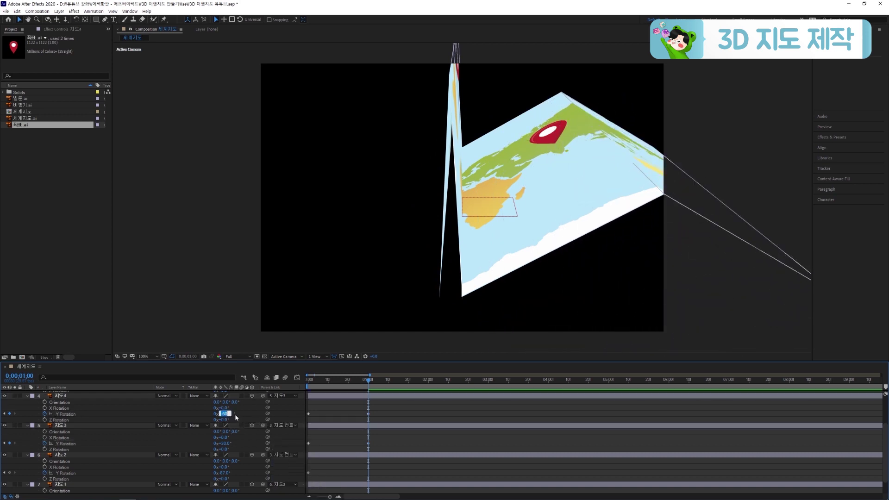
pyautogui.click(224, 472)
pyautogui.write('-30')
pyautogui.press('Return')
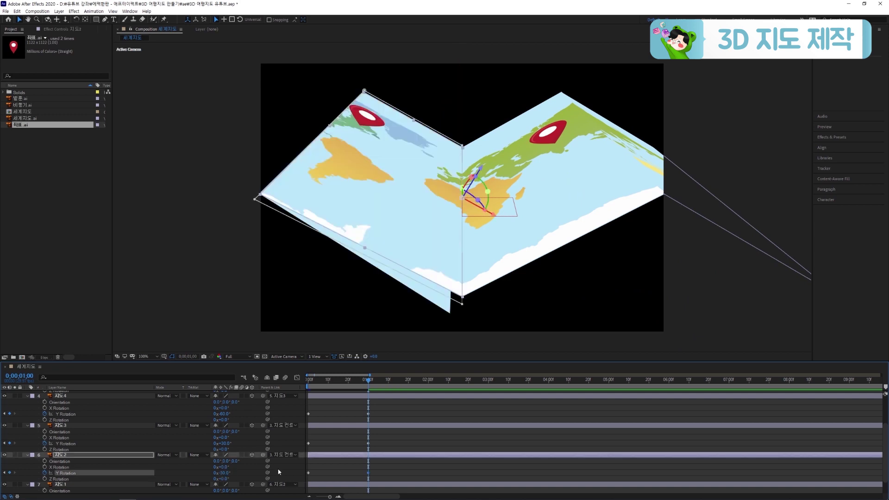
# Step: Unfold map layer 지도1 at one second by setting its Y Rotation to 60°
pyautogui.scroll(-1, 225, 478)
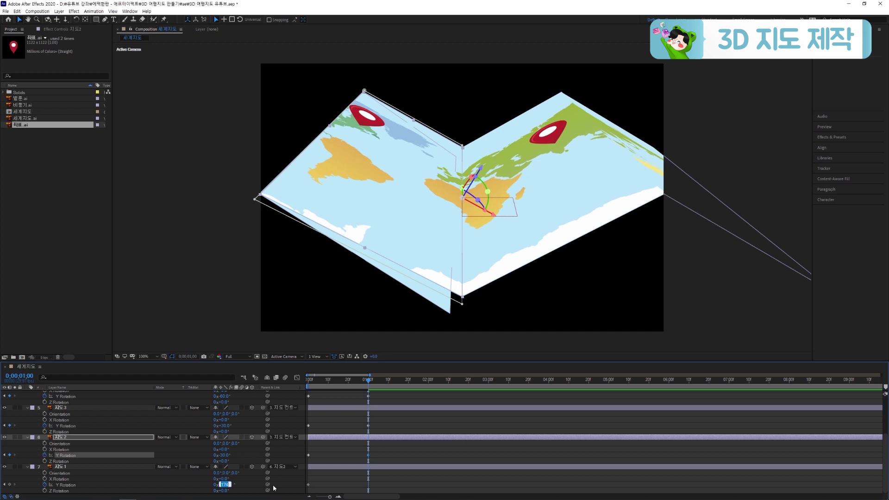
pyautogui.write('60')
pyautogui.press('Return')
pyautogui.click(422, 433)
# Step: Preview the map's unfolding animation from the start of the composition
pyautogui.moveTo(365, 384); pyautogui.dragTo(311, 392)
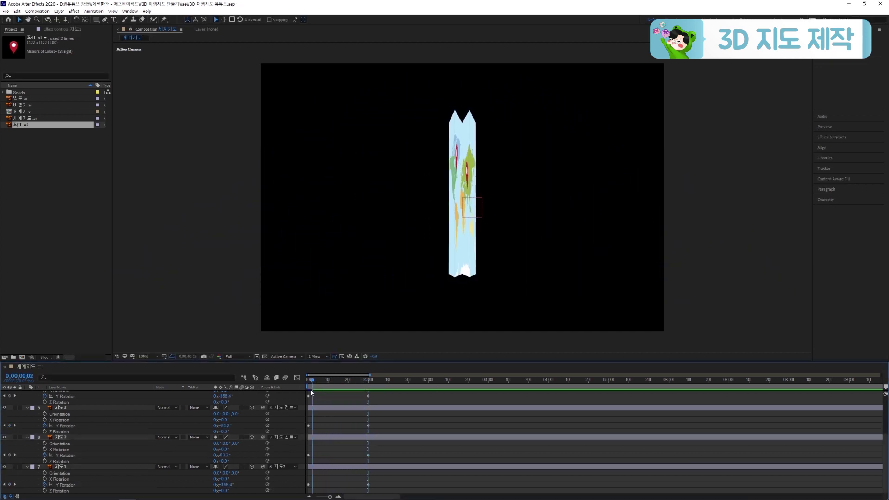
pyautogui.press('space')
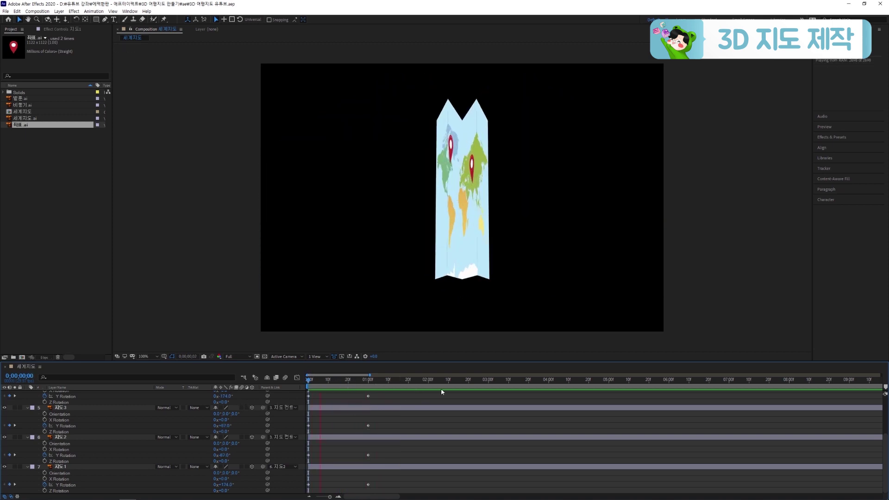
pyautogui.press('space')
pyautogui.click(305, 388)
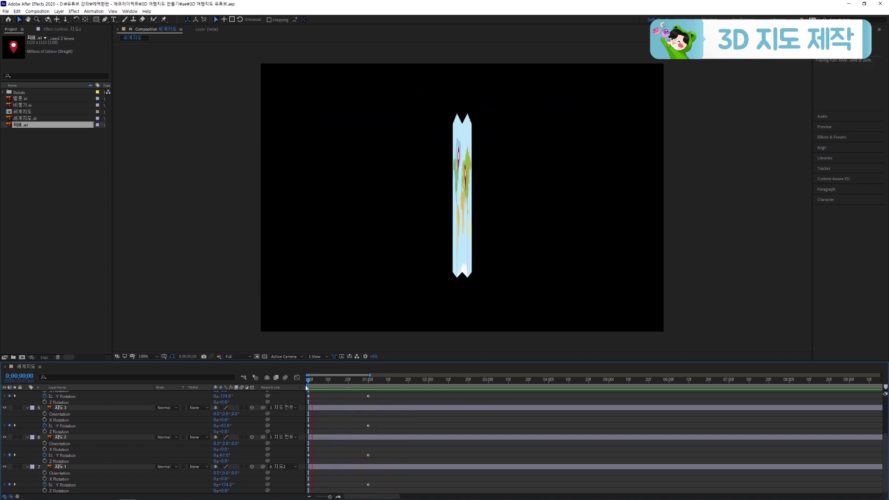
pyautogui.press('space')
# Step: Lower the map in the frame at one second by increasing the controller's Y Position, and preview the animation
pyautogui.moveTo(308, 382); pyautogui.dragTo(369, 388)
pyautogui.scroll(5, 305, 422)
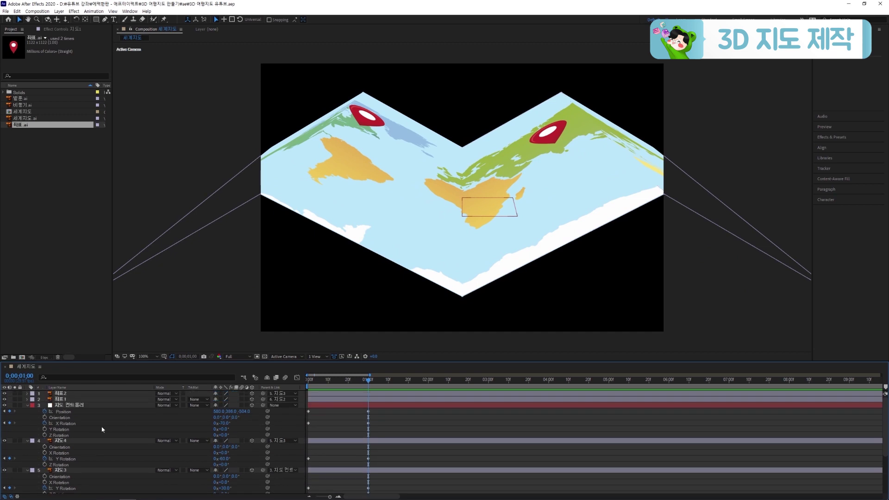
pyautogui.click(84, 406)
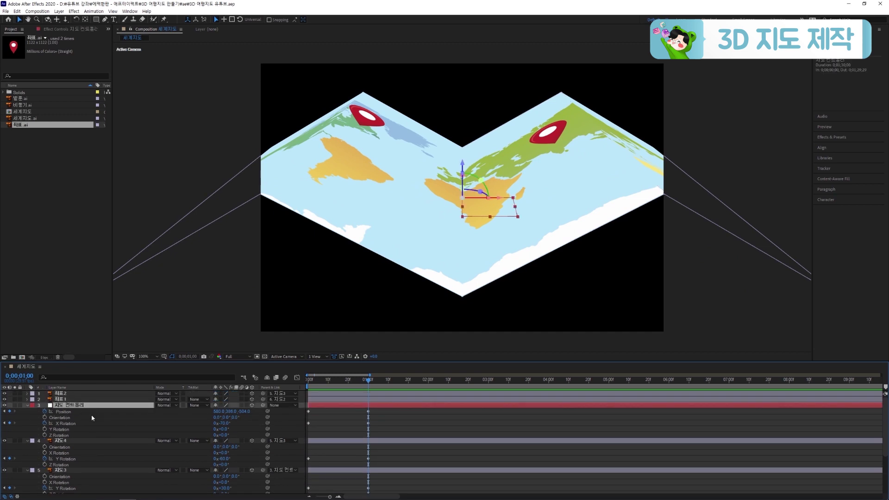
pyautogui.moveTo(232, 414); pyautogui.dragTo(273, 410)
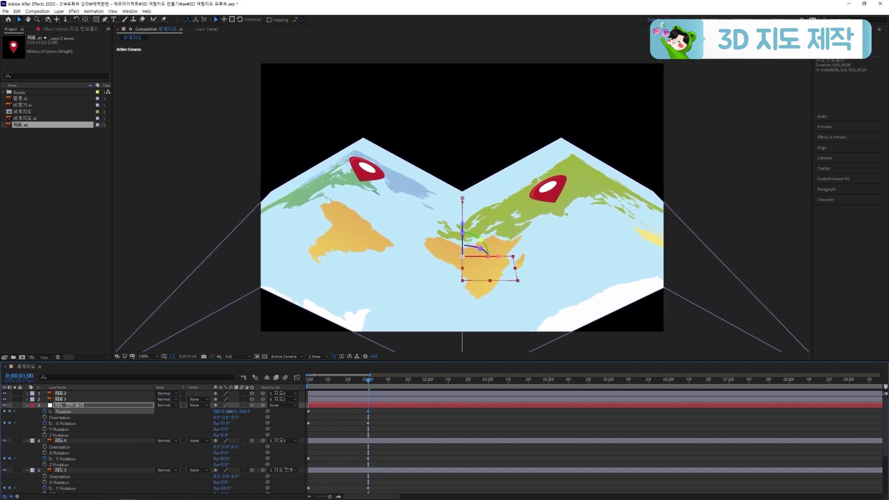
pyautogui.click(342, 392)
pyautogui.press('space')
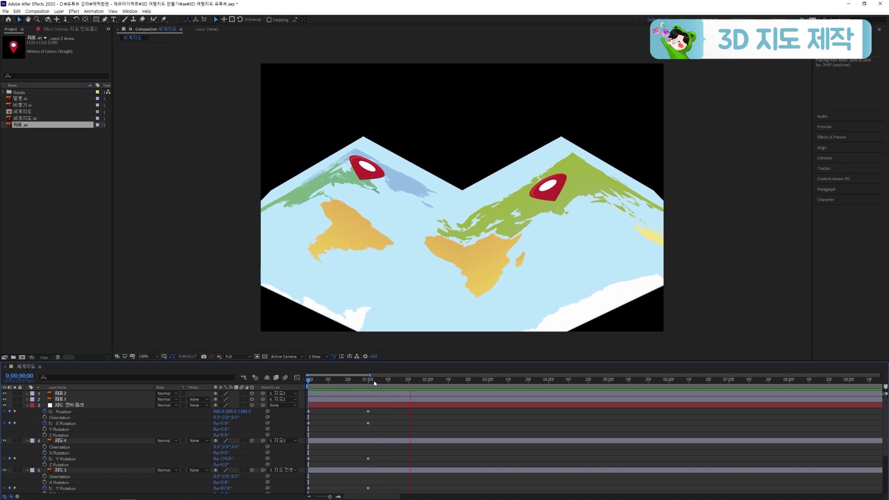
# Step: Reveal the keyframed properties of all layers and apply Easy Ease to every keyframe of the controller and the four map layers
pyautogui.press('space')
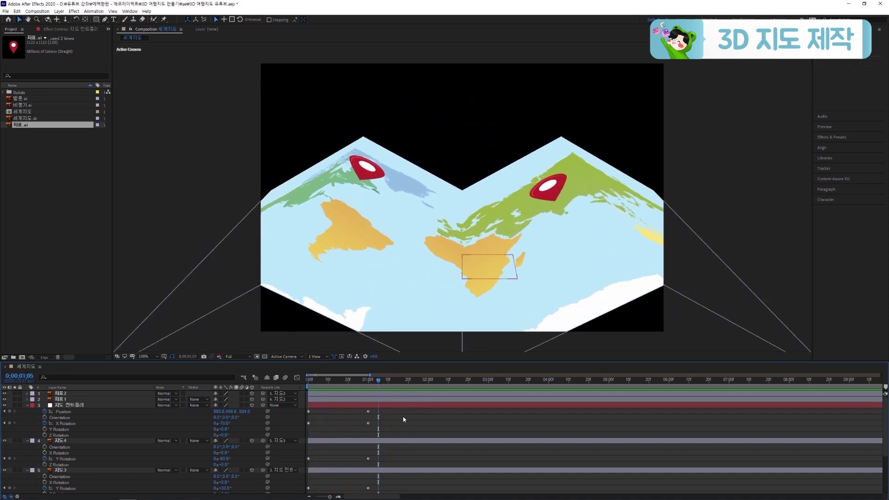
pyautogui.hotkey('ctrl', 'a')
pyautogui.press('u')
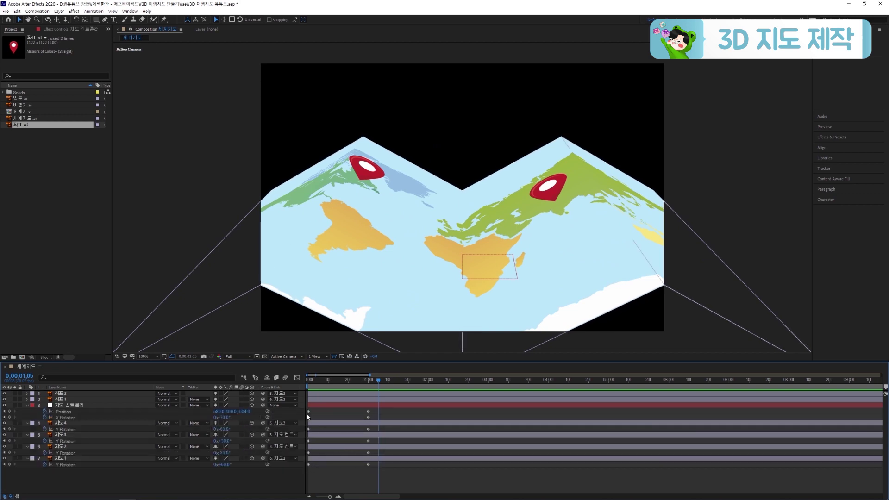
pyautogui.moveTo(377, 479); pyautogui.dragTo(307, 412)
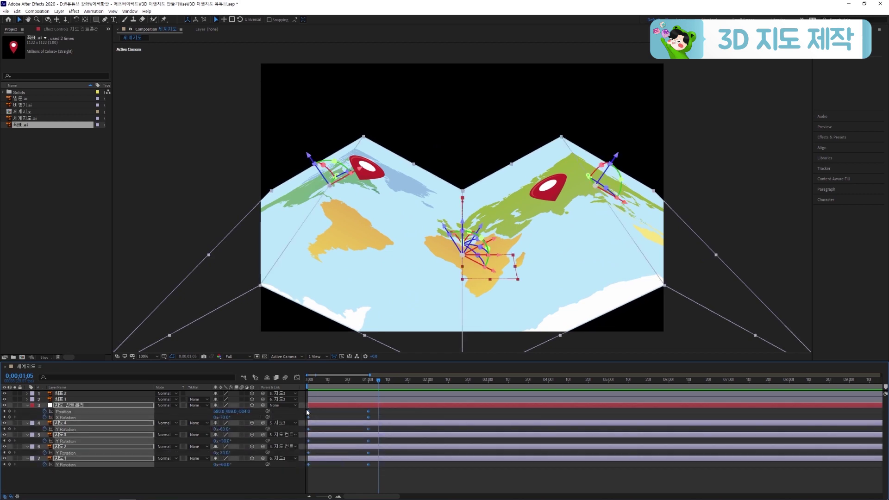
pyautogui.press('F9')
# Step: Extend both ease handles in the speed graph of all map keyframes into a sharp mid-motion peak, and save the project
pyautogui.click(297, 377)
pyautogui.click(355, 472)
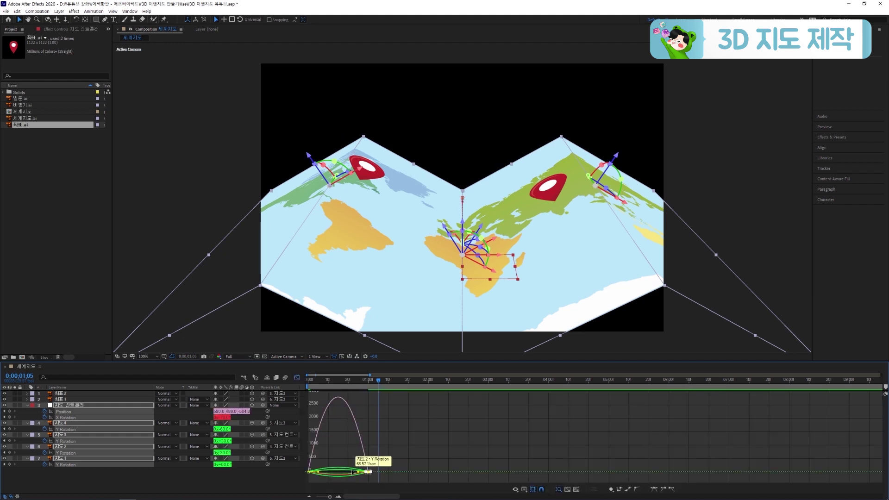
pyautogui.moveTo(366, 472); pyautogui.dragTo(343, 475)
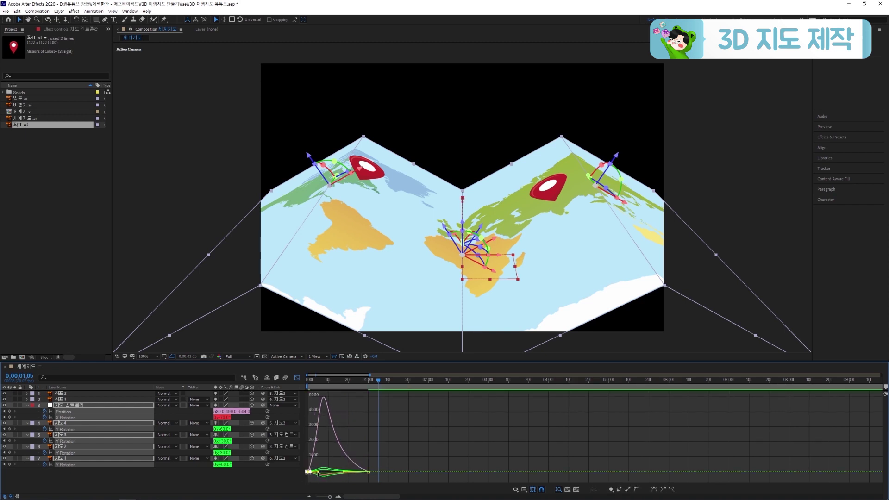
pyautogui.moveTo(319, 472); pyautogui.dragTo(332, 474)
pyautogui.click(429, 442)
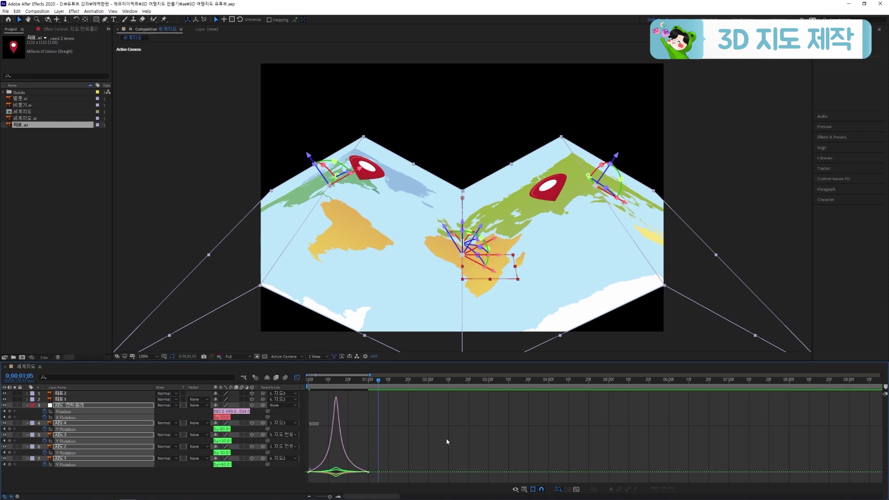
# Step: Preview the eased map-unfolding animation repeatedly from the start of the composition
pyautogui.press('space')
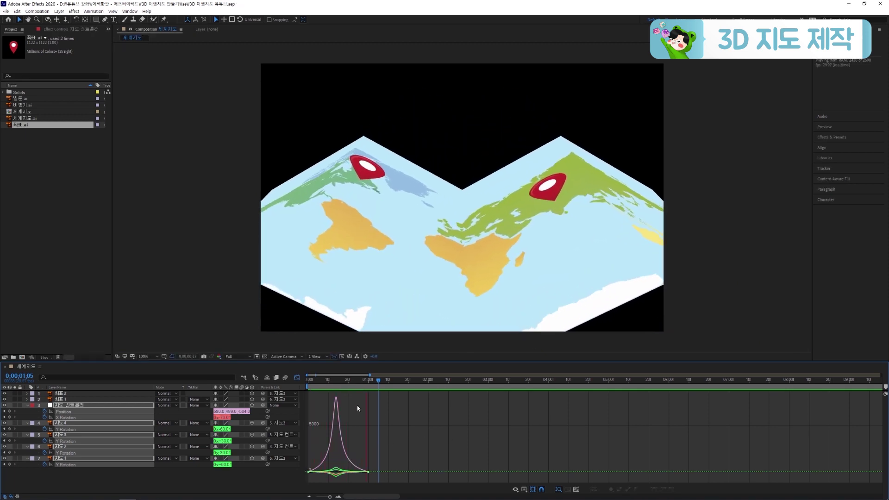
pyautogui.press('space')
pyautogui.press('space')
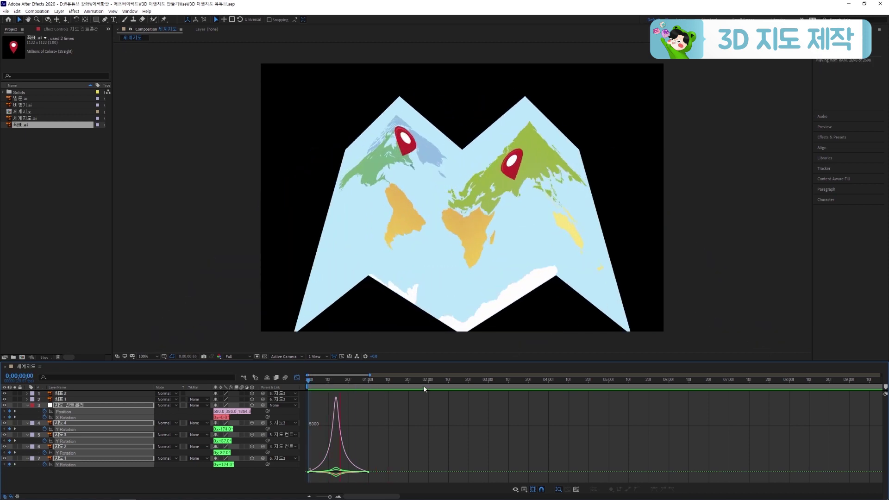
pyautogui.press('space')
pyautogui.press('space')
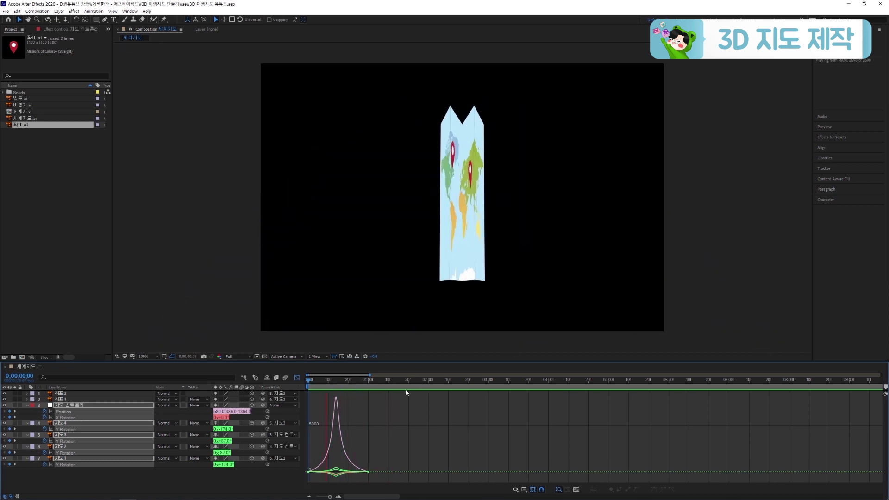
pyautogui.press('space')
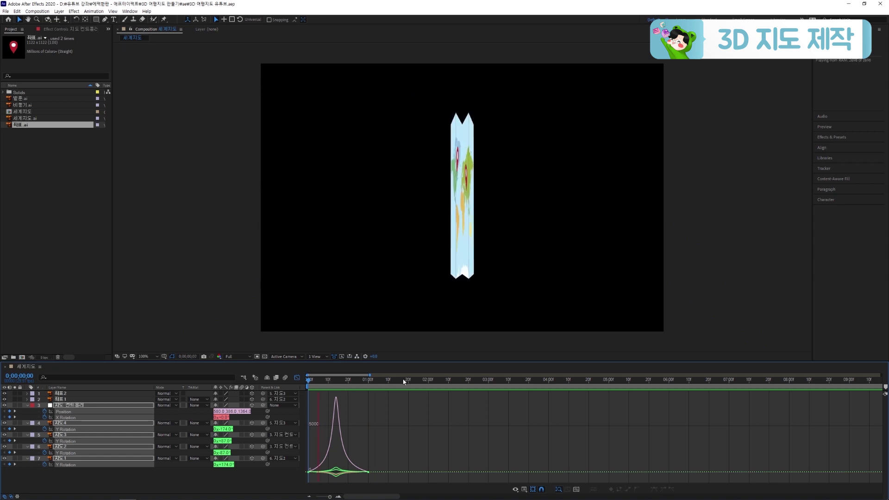
pyautogui.press('space')
pyautogui.press('space')
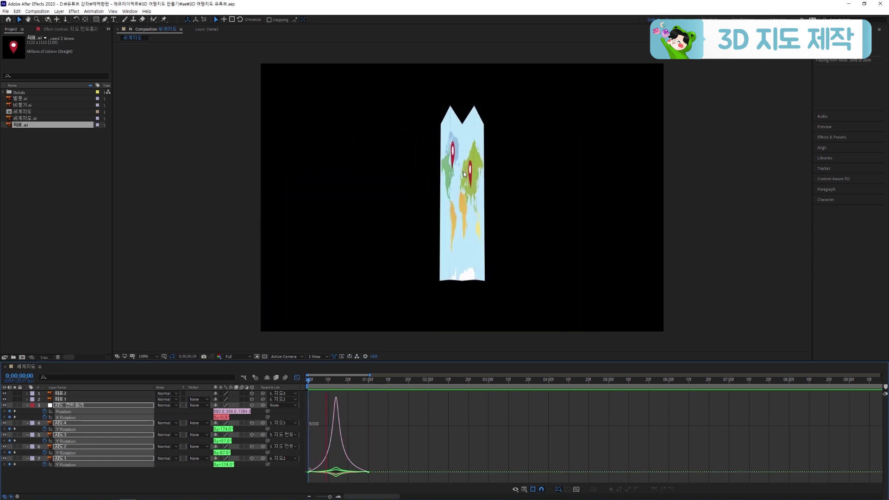
pyautogui.press('space')
pyautogui.press('space')
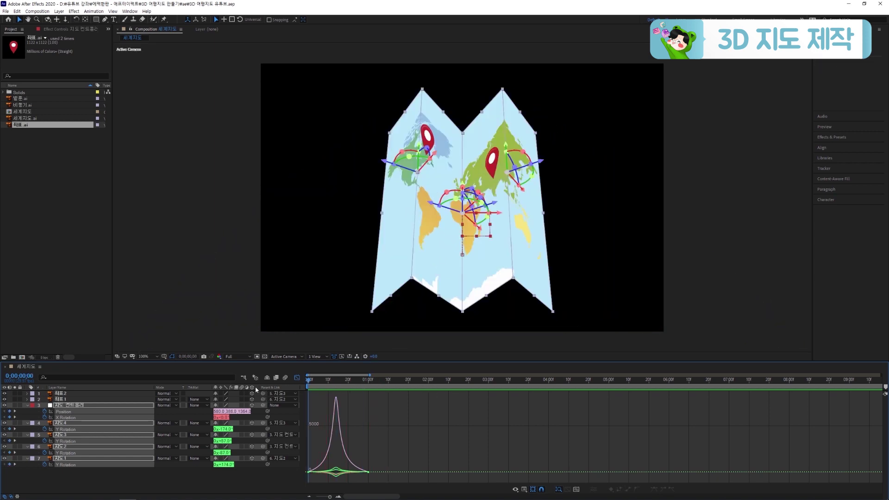
pyautogui.press('space')
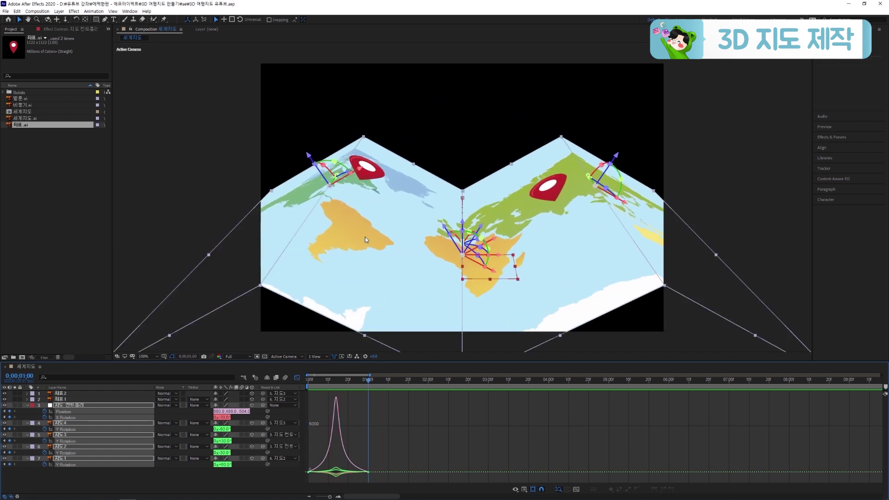
# Step: At 0;00;00;20, add an X Rotation keyframe to the pin layer 좌표1
pyautogui.moveTo(366, 383); pyautogui.dragTo(348, 384)
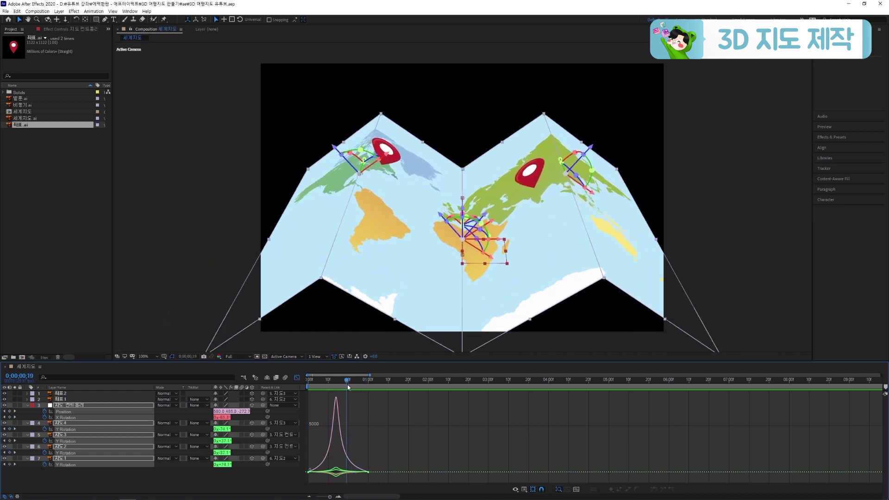
pyautogui.click(296, 378)
pyautogui.click(104, 414)
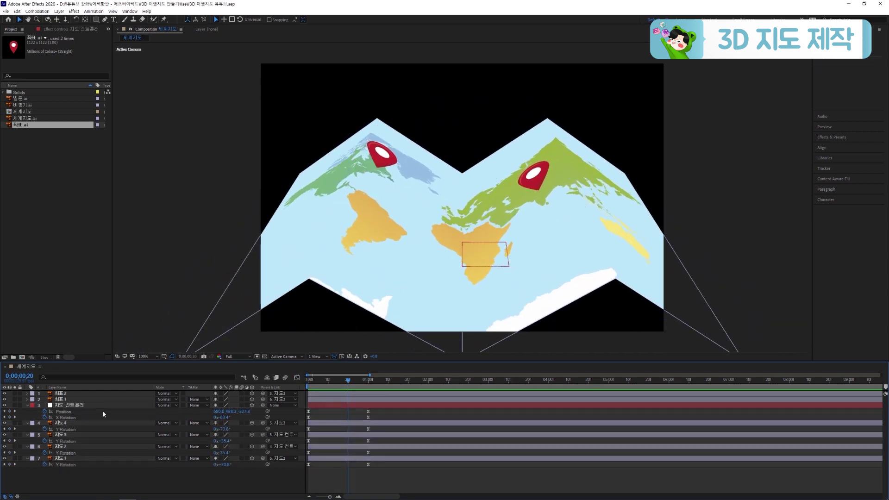
pyautogui.click(82, 398)
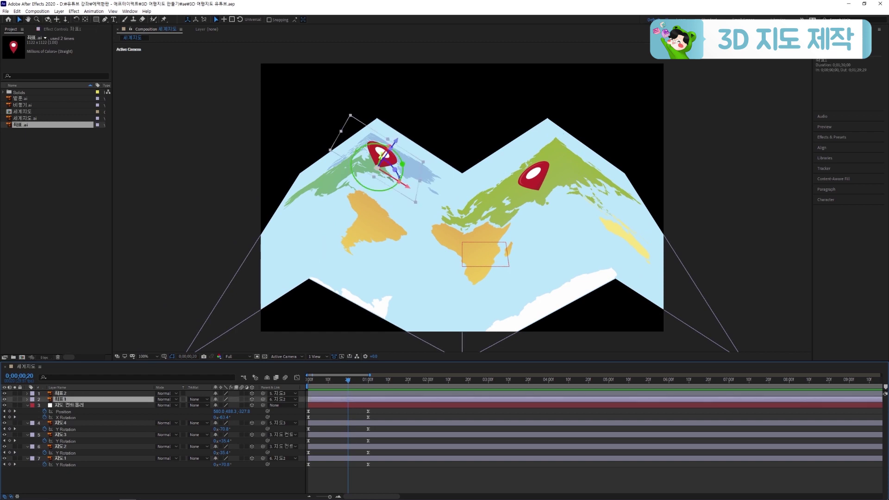
pyautogui.press('r')
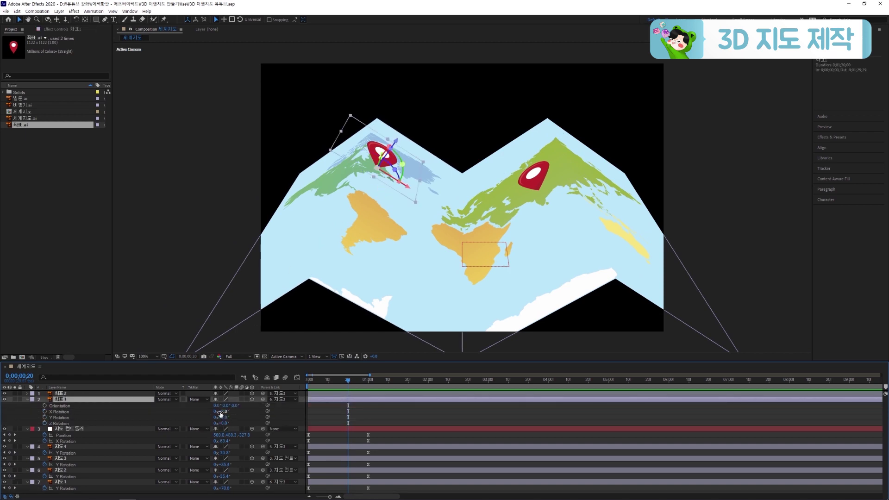
pyautogui.click(45, 411)
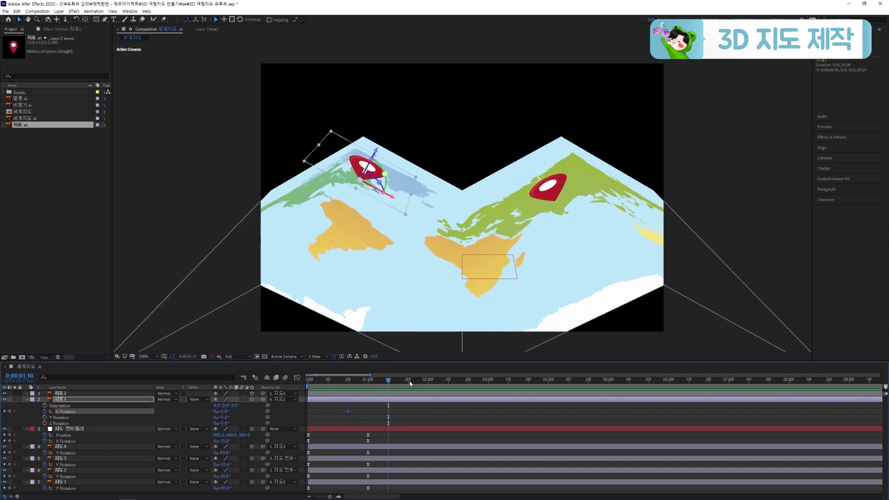
# Step: At 0;00;01;20, set the X Rotation of pin 좌표1 to 90° and preview the pin standing up
pyautogui.click(411, 383)
pyautogui.write('90')
pyautogui.press('Return')
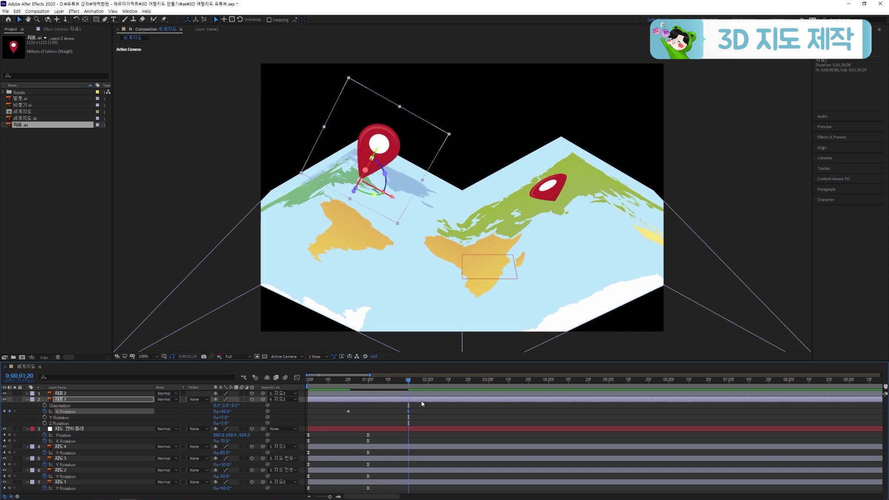
pyautogui.click(344, 378)
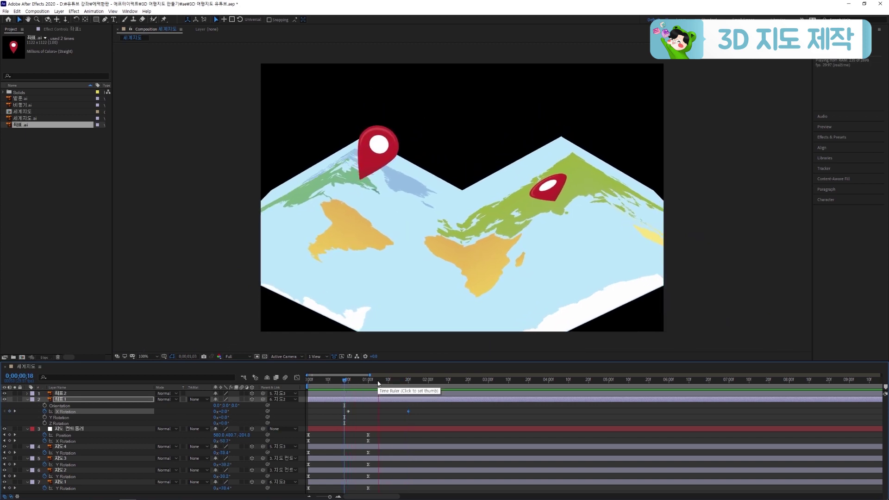
# Step: Move the 90° X Rotation keyframe of pin 좌표1 to 0;00;02;20 and apply Easy Ease to both of its keyframes
pyautogui.moveTo(349, 383); pyautogui.dragTo(409, 393)
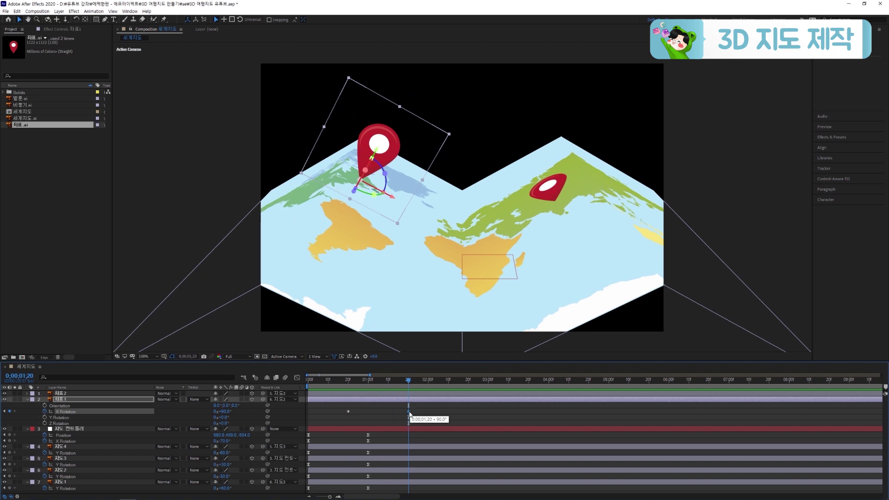
pyautogui.hotkey('shift', 'pagedown')
pyautogui.hotkey('shift', 'pagedown')
pyautogui.hotkey('shift', 'pagedown')
pyautogui.moveTo(410, 413); pyautogui.dragTo(344, 415)
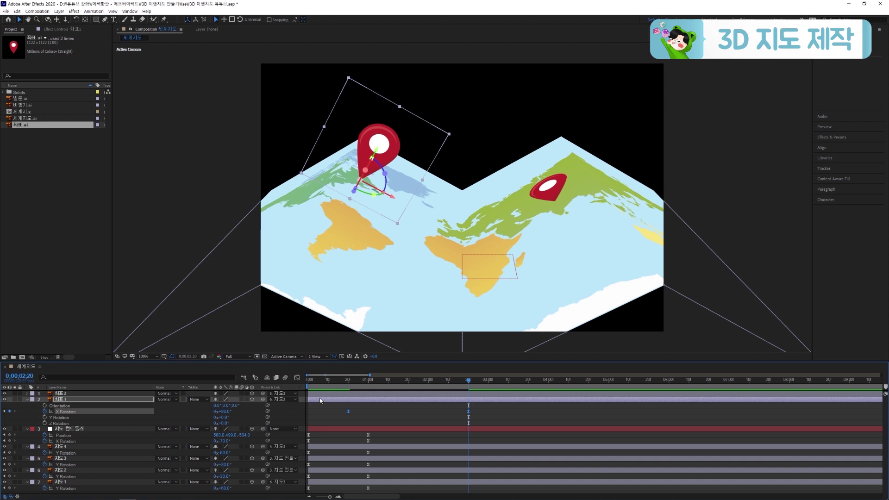
# Step: Switch the pin's X Rotation curve to the value graph and add three keyframes between its first and last keyframes
pyautogui.click(297, 378)
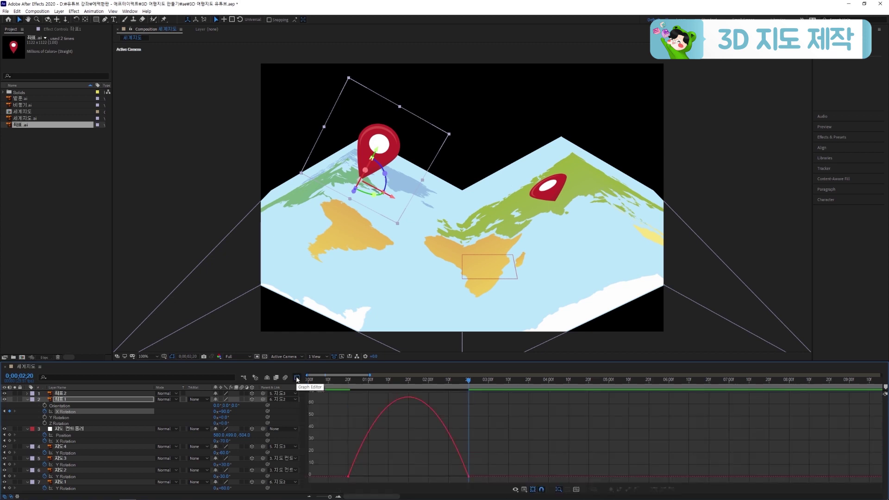
pyautogui.rightClick(450, 418)
pyautogui.click(475, 342)
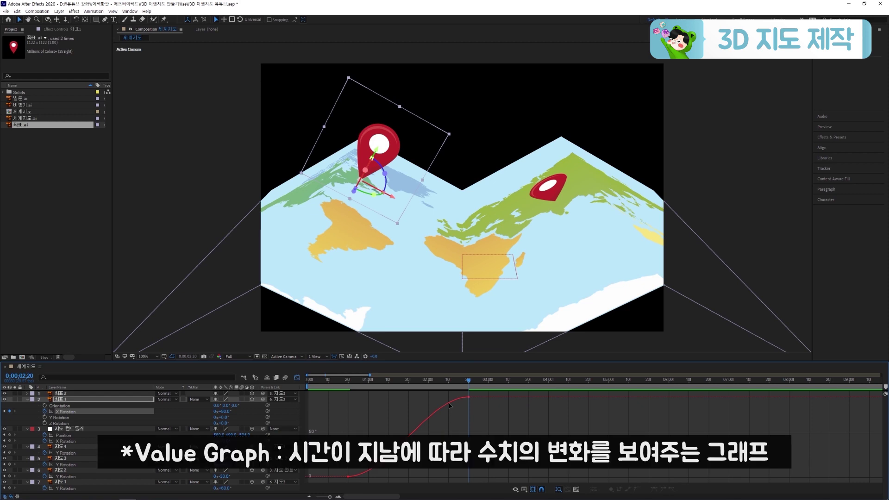
pyautogui.moveTo(449, 406)
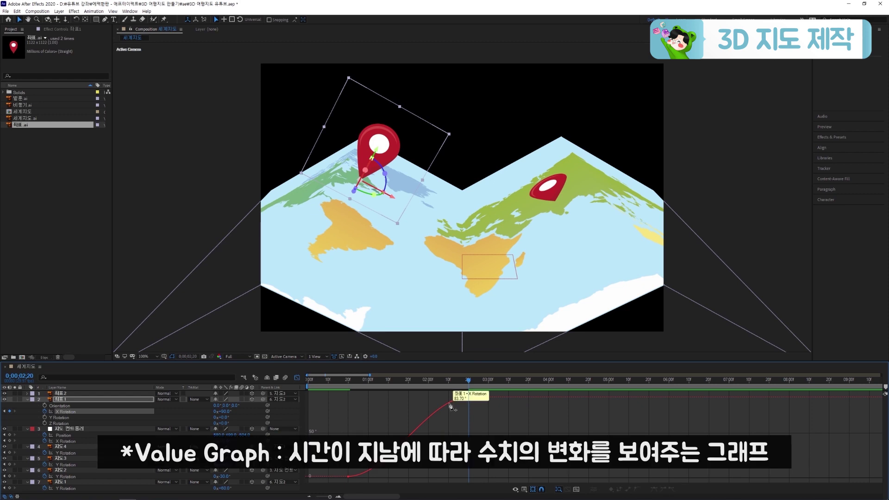
pyautogui.click(447, 408)
pyautogui.keyDown('ctrl'); pyautogui.click(417, 429); pyautogui.keyUp('ctrl')
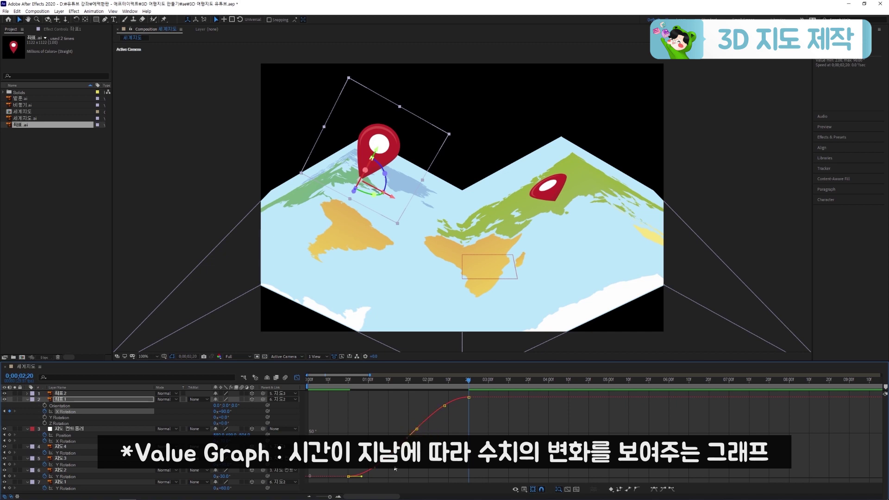
pyautogui.click(297, 377)
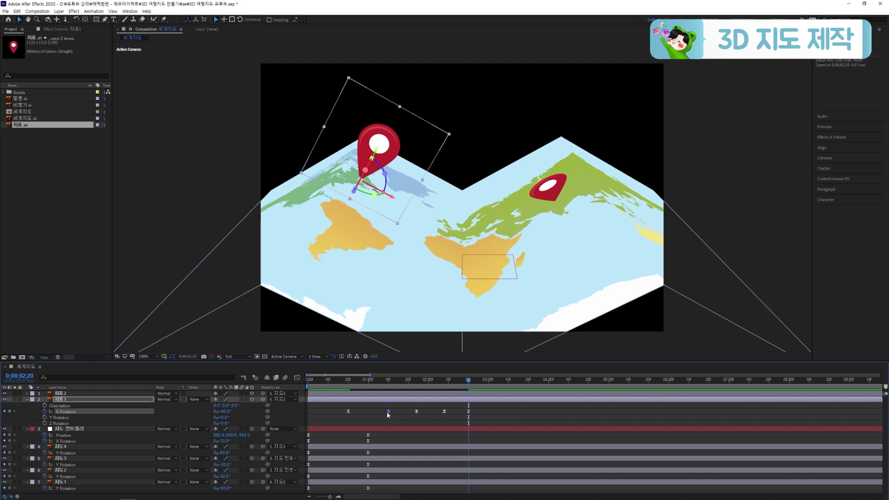
# Step: Shape the pin's X Rotation curve with a rounded overshoot of about 108° at 0;00;01;10 and a rounded dip to about 52°
pyautogui.click(297, 378)
pyautogui.moveTo(388, 456)
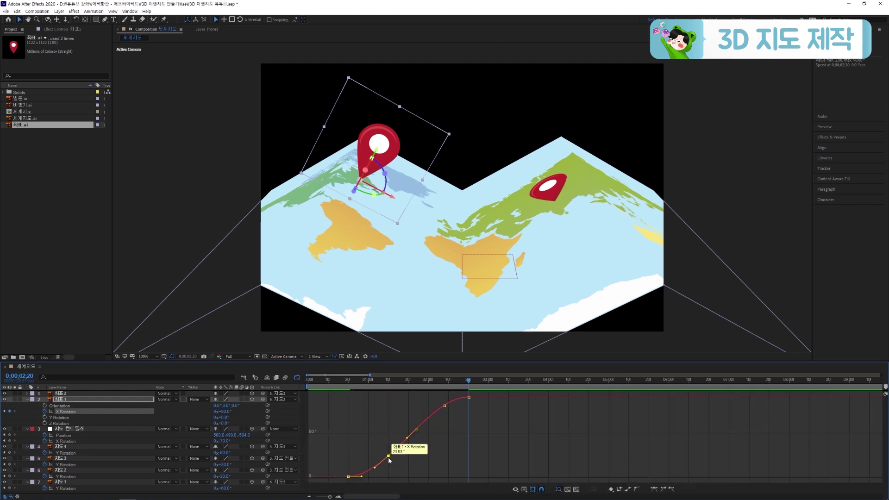
pyautogui.moveTo(388, 456); pyautogui.dragTo(402, 403)
pyautogui.click(417, 438)
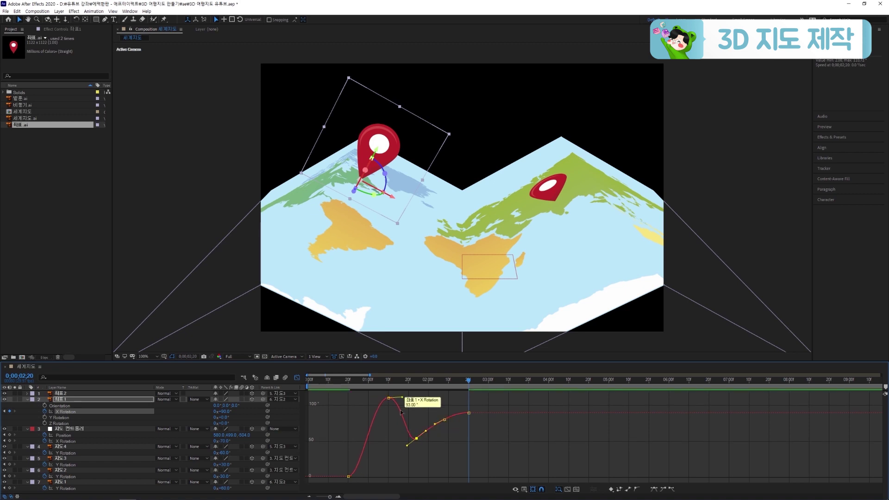
pyautogui.moveTo(426, 431); pyautogui.dragTo(429, 438)
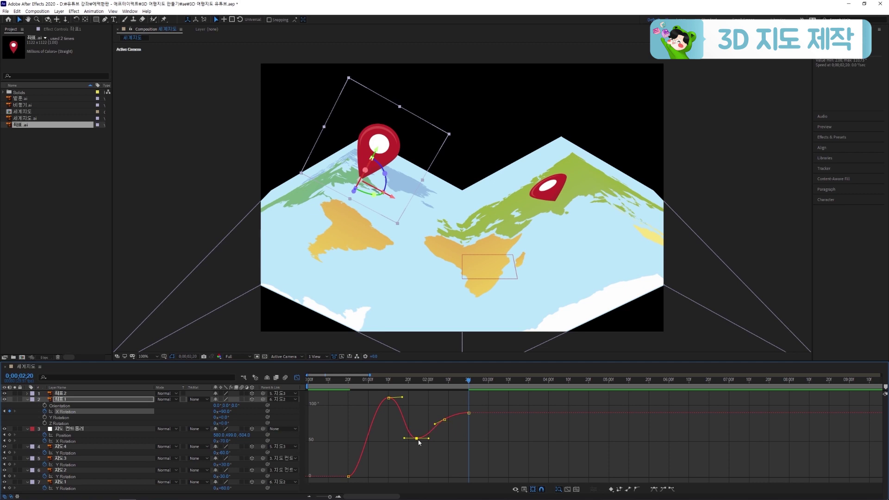
# Step: Raise the third added keyframe to about 95°, add a small dip before the final keyframe, and level the final handles
pyautogui.moveTo(445, 420)
pyautogui.mouseDown()
pyautogui.moveTo(444, 405)
pyautogui.moveTo(453, 407)
pyautogui.mouseUp()
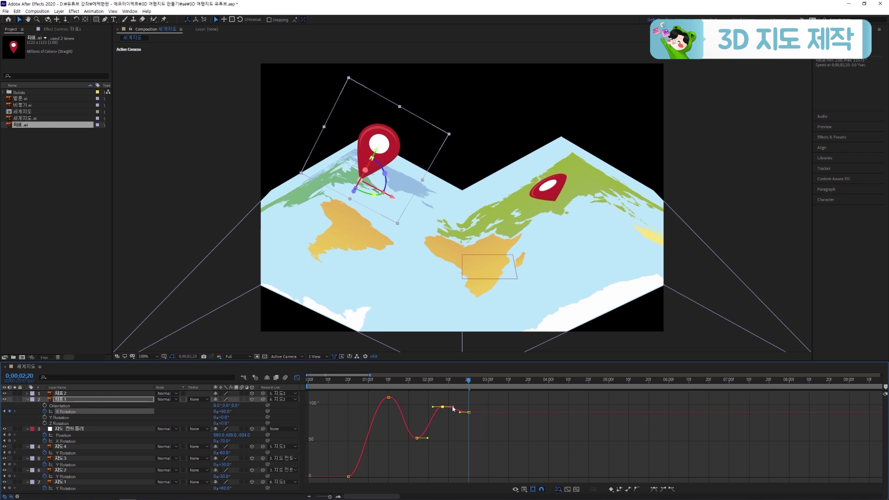
pyautogui.moveTo(460, 412); pyautogui.dragTo(456, 414)
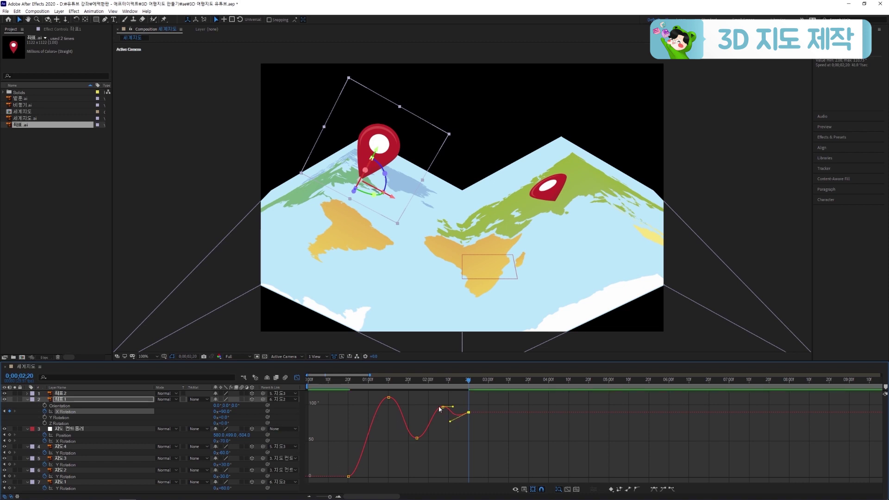
pyautogui.moveTo(451, 419); pyautogui.dragTo(477, 413)
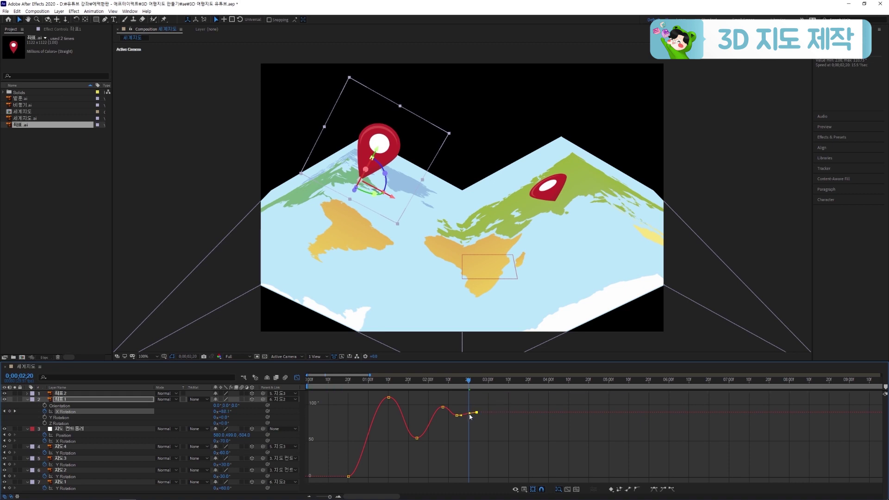
# Step: Save the project and preview the pin 좌표1 swinging upright with its bounce
pyautogui.hotkey('ctrl', 's')
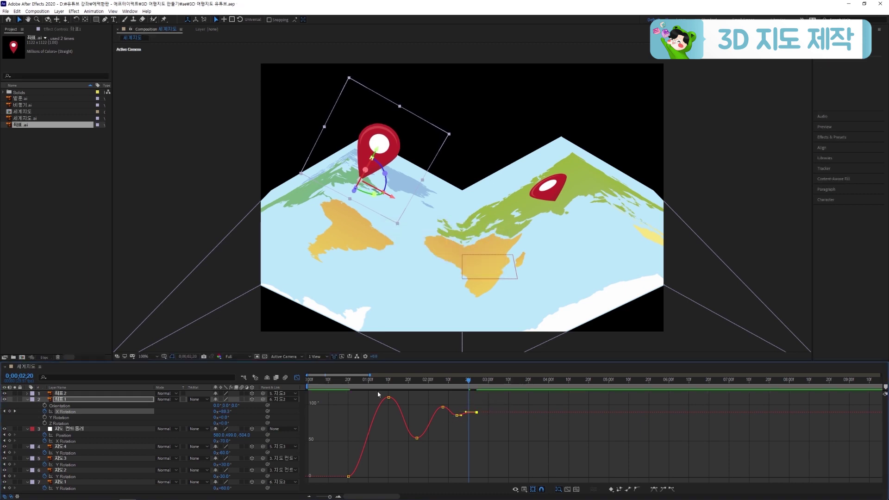
pyautogui.press('space')
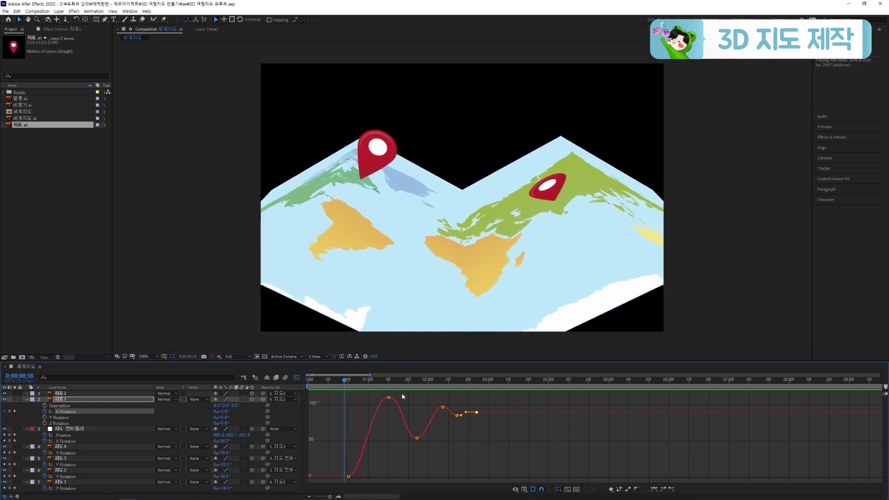
# Step: Steepen the start of the X Rotation curve, shift the overshoot, dip and third added keyframe earlier, and raise the dip to about 62°
pyautogui.moveTo(429, 391); pyautogui.dragTo(360, 458)
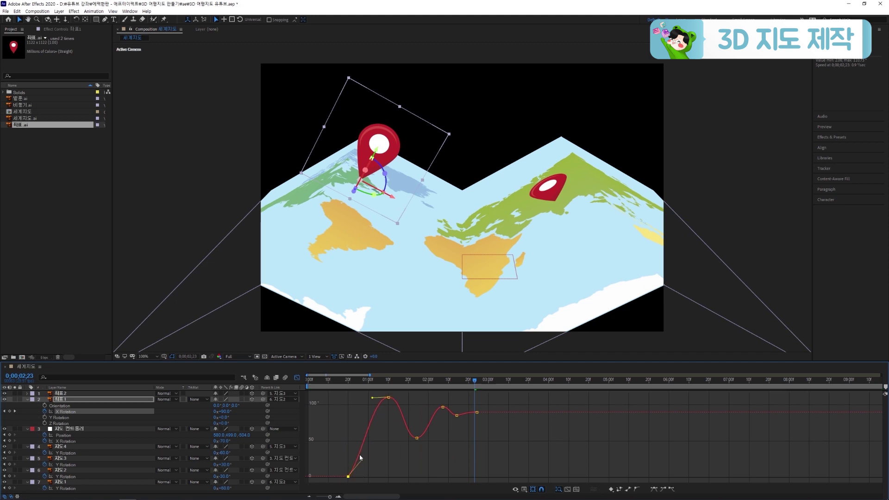
pyautogui.moveTo(387, 397); pyautogui.dragTo(397, 397)
pyautogui.click(417, 438)
pyautogui.moveTo(417, 439); pyautogui.dragTo(404, 431)
pyautogui.moveTo(443, 408); pyautogui.dragTo(434, 407)
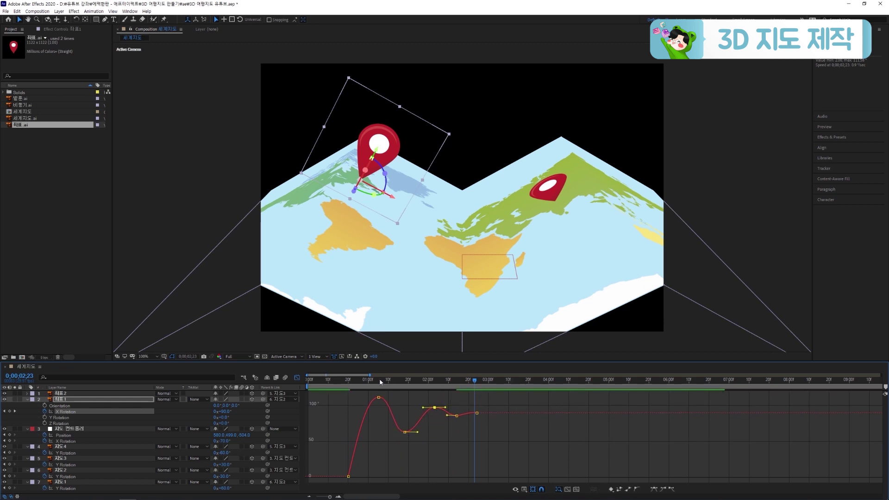
# Step: Preview the tightened bounce of the pin 좌표1 during the map's unfolding
pyautogui.click(325, 391)
pyautogui.press('space')
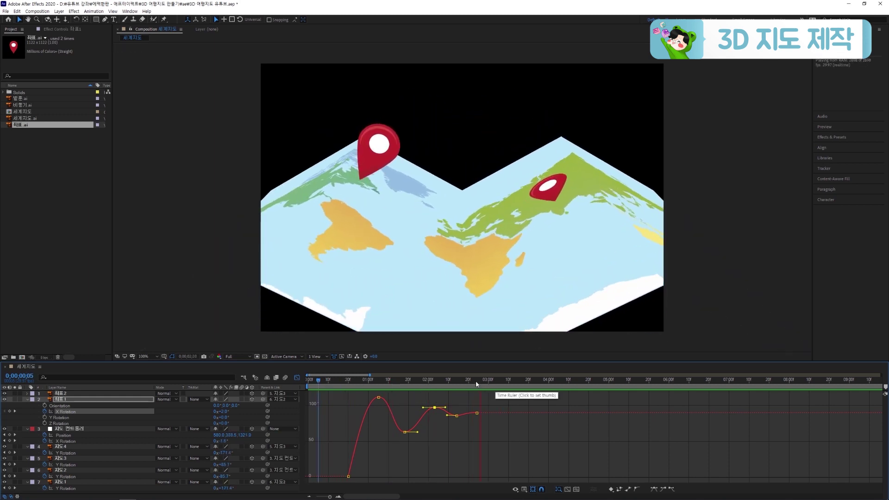
pyautogui.press('space')
pyautogui.click(330, 383)
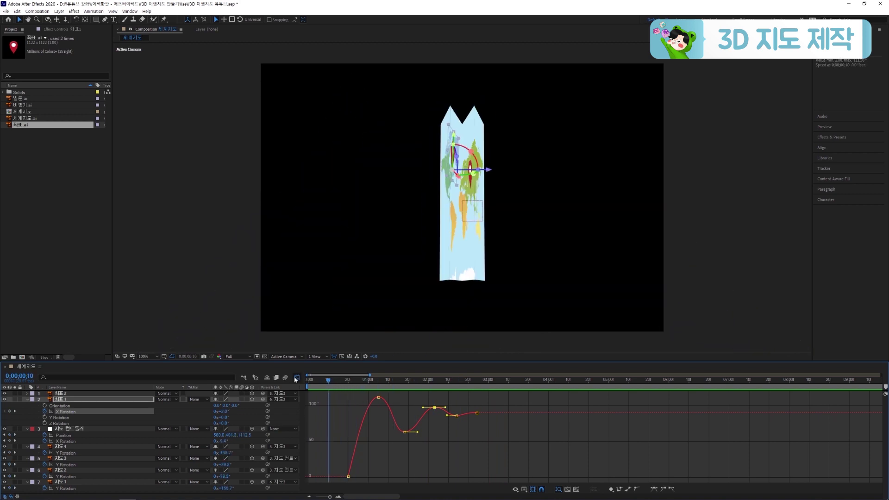
# Step: Leave the graph view, shift 좌표1's X Rotation keyframes to begin at about 0;00;00;15, and preview the timing
pyautogui.click(296, 377)
pyautogui.moveTo(497, 408); pyautogui.dragTo(323, 413)
pyautogui.press('space')
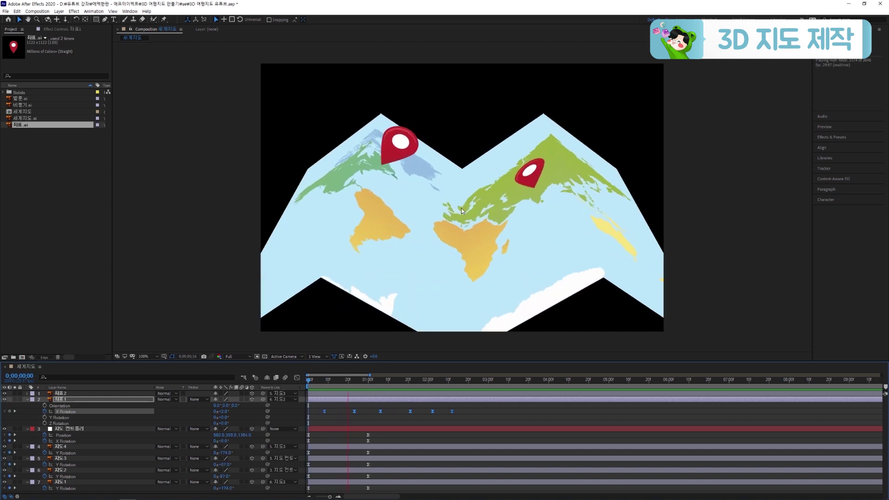
pyautogui.click(313, 384)
pyautogui.moveTo(313, 385); pyautogui.dragTo(339, 413)
pyautogui.press('space')
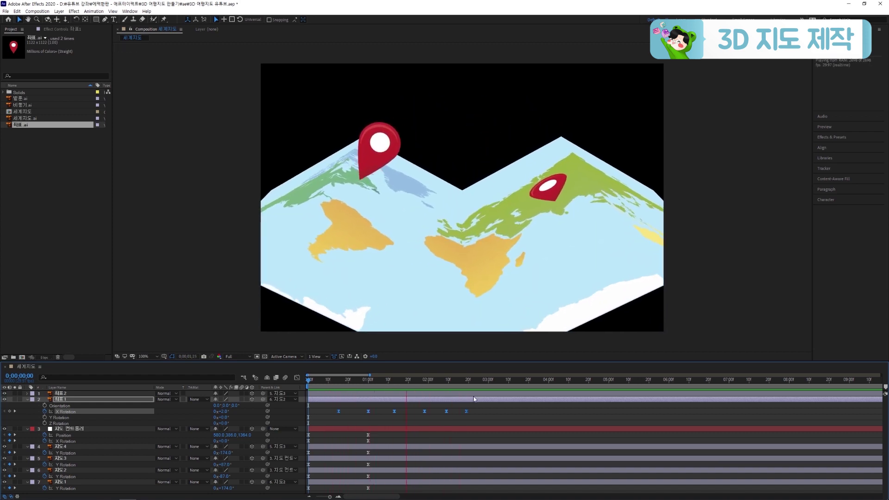
pyautogui.press('space')
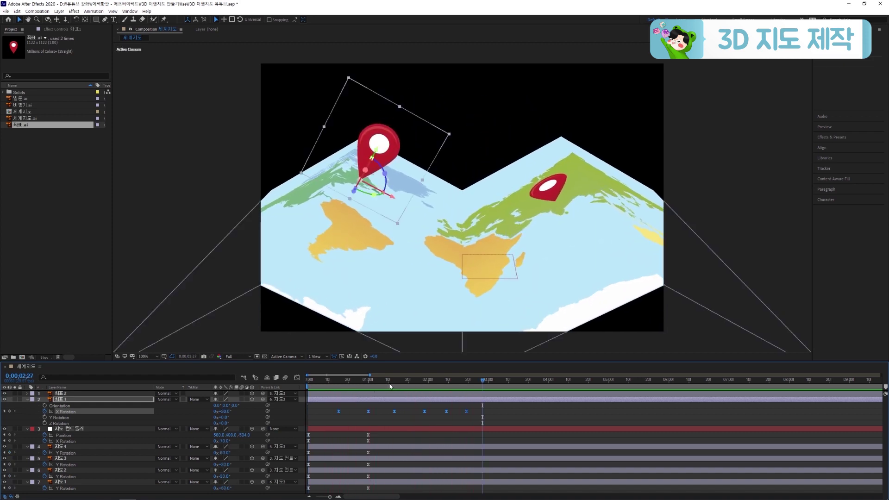
# Step: Paste the X Rotation keyframes onto 좌표2 and shift them to begin at about 0;00;00;18
pyautogui.click(366, 381)
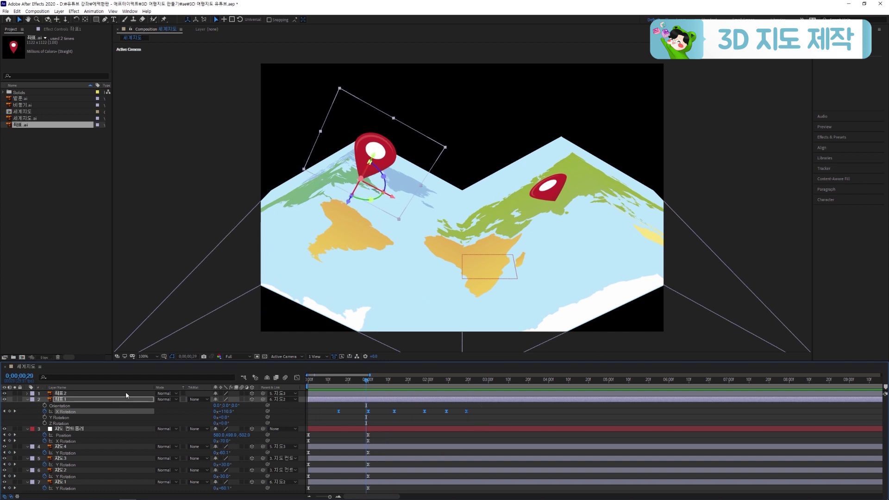
pyautogui.click(84, 394)
pyautogui.press('r')
pyautogui.click(67, 406)
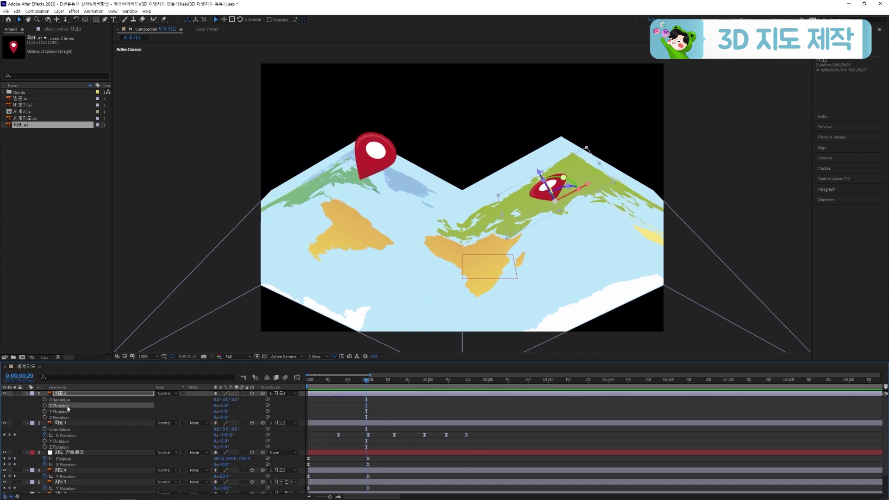
pyautogui.hotkey('ctrl', 'v')
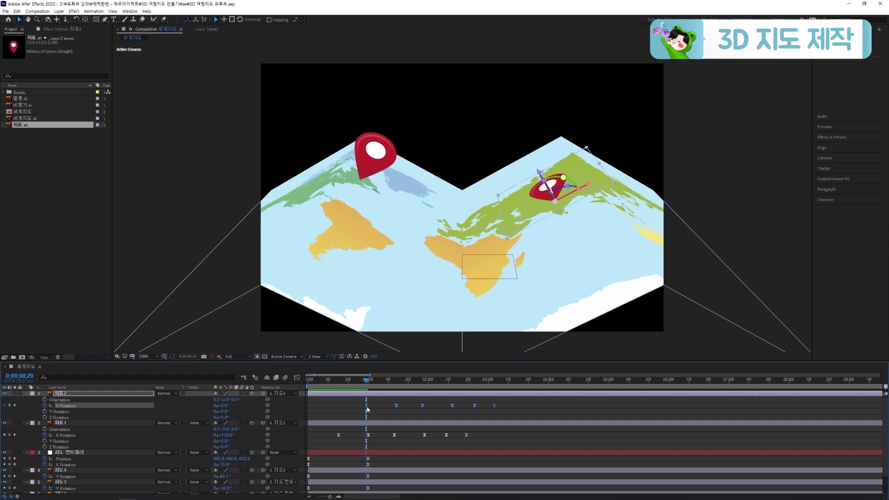
pyautogui.moveTo(367, 409); pyautogui.dragTo(345, 410)
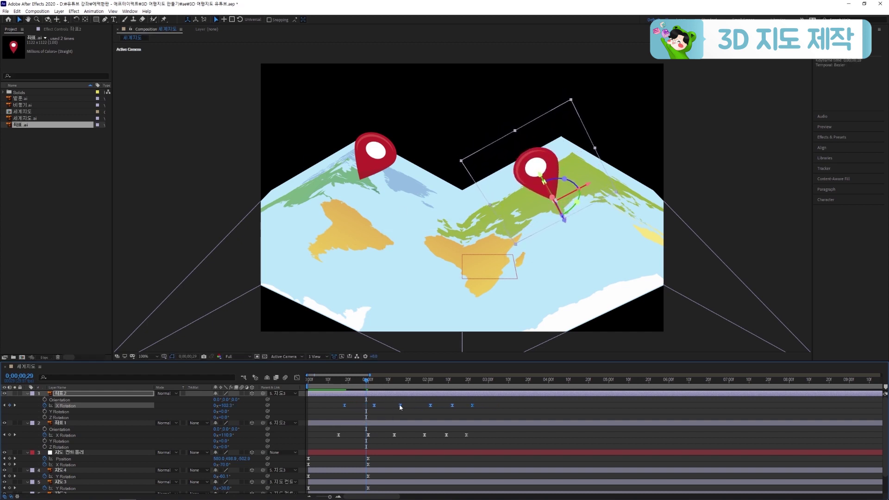
# Step: Preview both pins popping upright as the map unfolds
pyautogui.click(387, 401)
pyautogui.press('space')
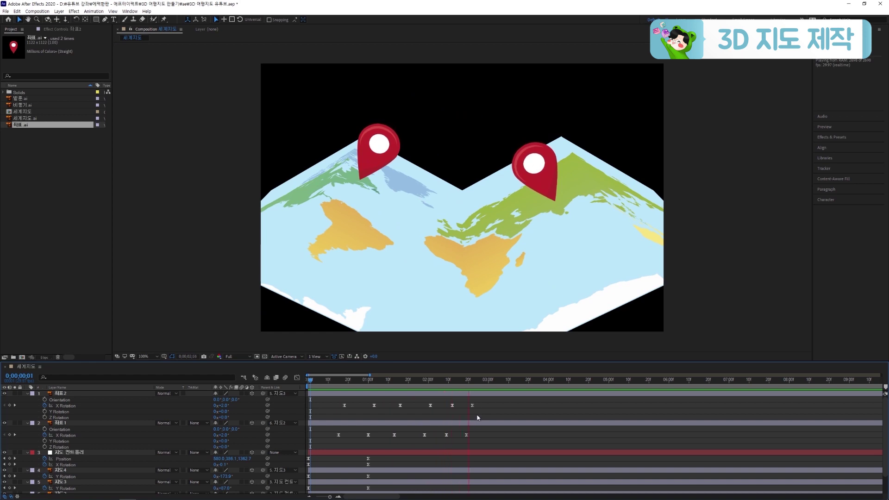
pyautogui.press('space')
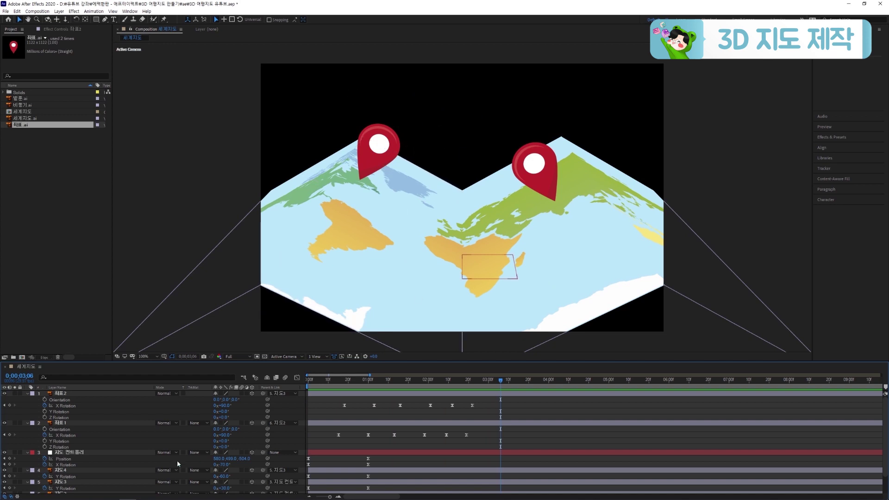
# Step: Add the expression wiggle(1,15) to 좌표1's X Rotation and preview the pin's swaying
pyautogui.keyDown('alt'); pyautogui.click(45, 435); pyautogui.keyUp('alt')
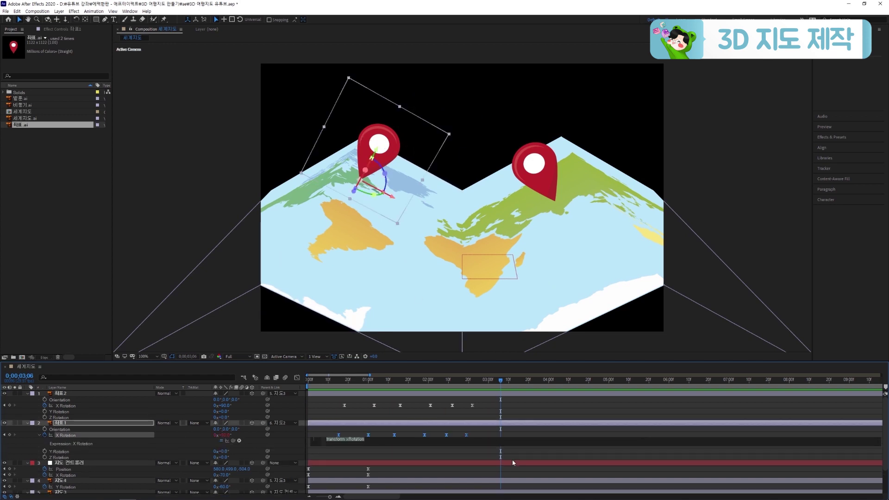
pyautogui.write('wiggle')
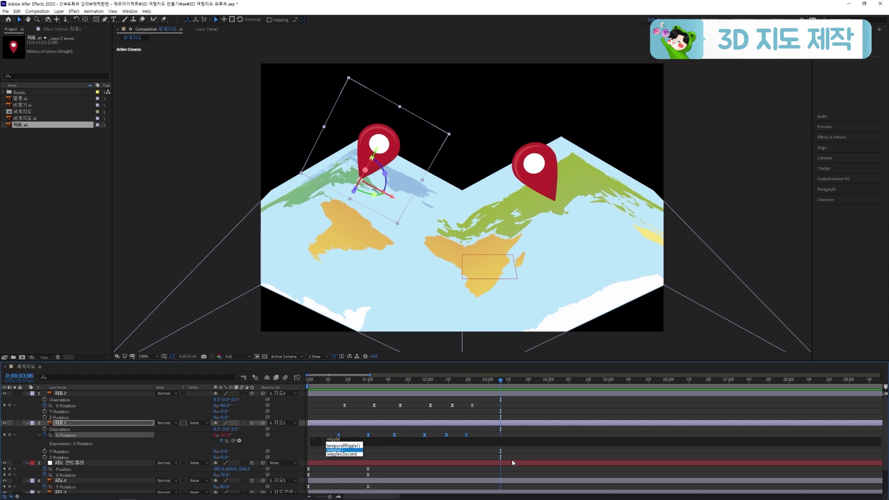
pyautogui.write('(1,10')
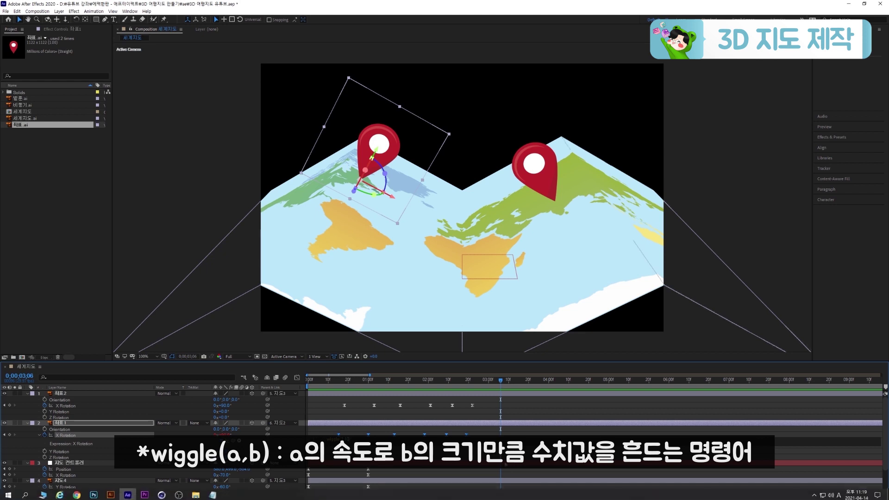
pyautogui.click(483, 435)
pyautogui.press('space')
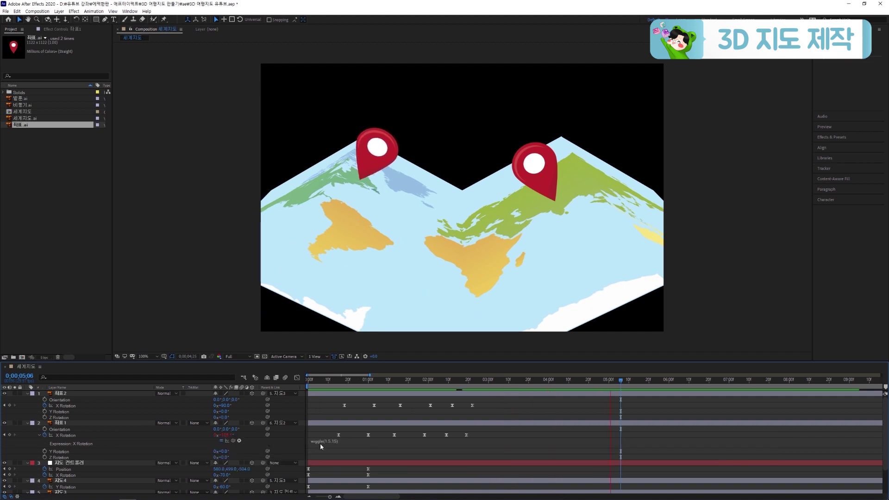
pyautogui.press('space')
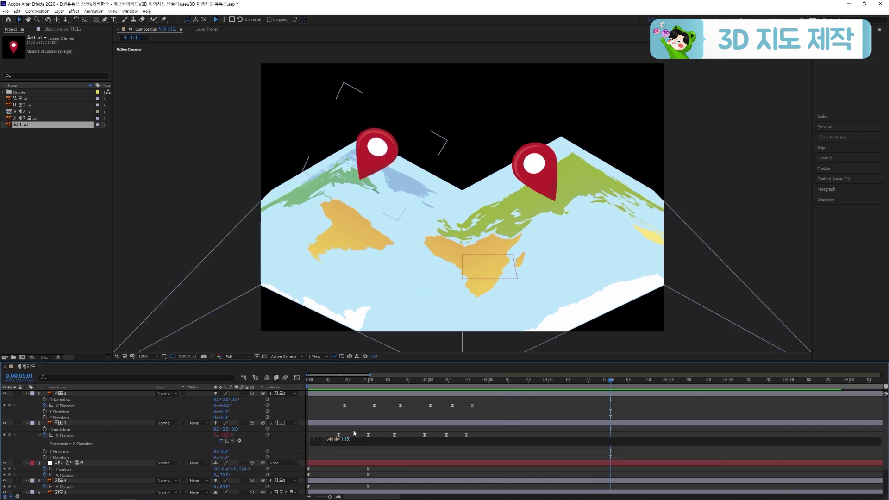
pyautogui.click(352, 430)
pyautogui.press('space')
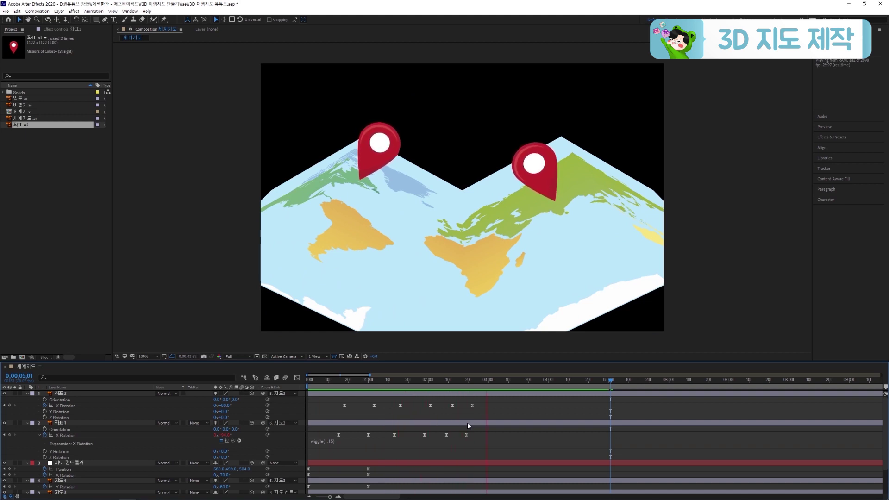
pyautogui.press('space')
# Step: Apply the same wiggle(1,15) expression to 좌표2's X Rotation and preview both pins swaying
pyautogui.click(346, 440)
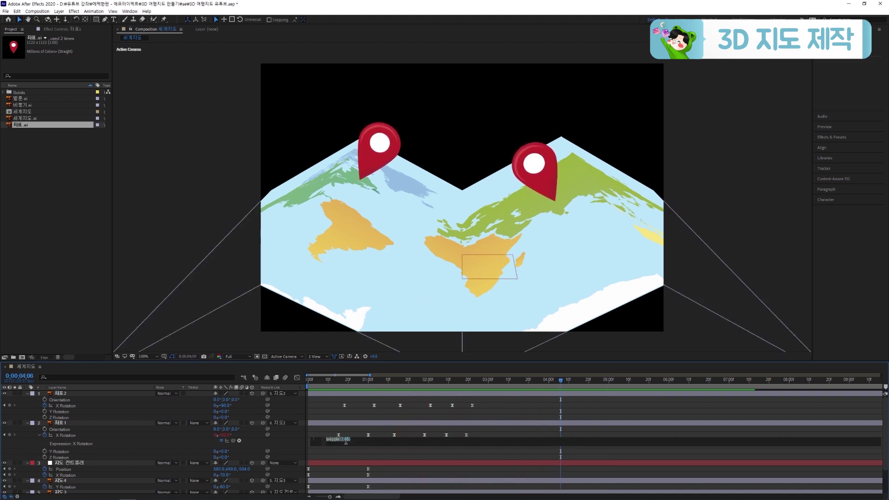
pyautogui.write('15')
pyautogui.keyDown('alt'); pyautogui.click(45, 405); pyautogui.keyUp('alt')
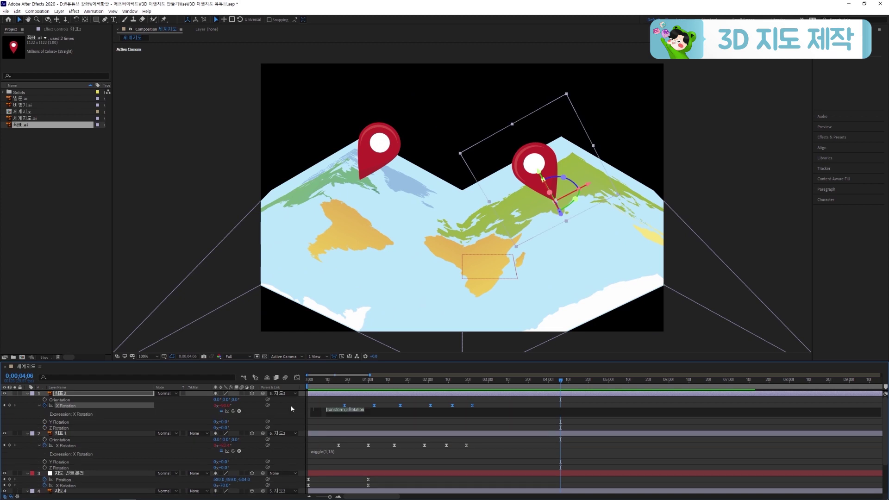
pyautogui.click(327, 412)
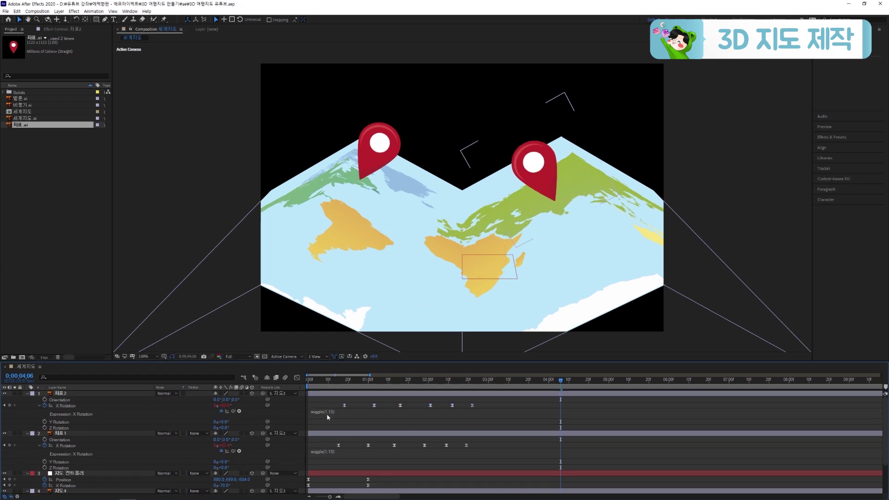
pyautogui.press('space')
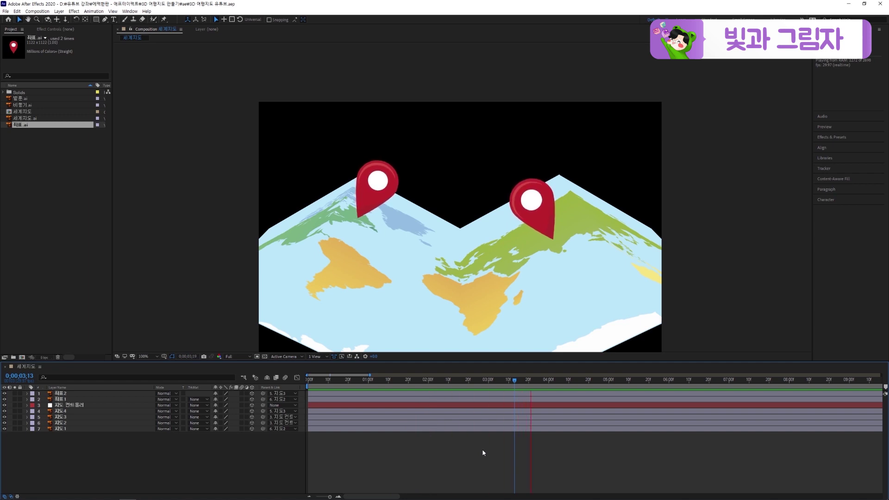
pyautogui.press('space')
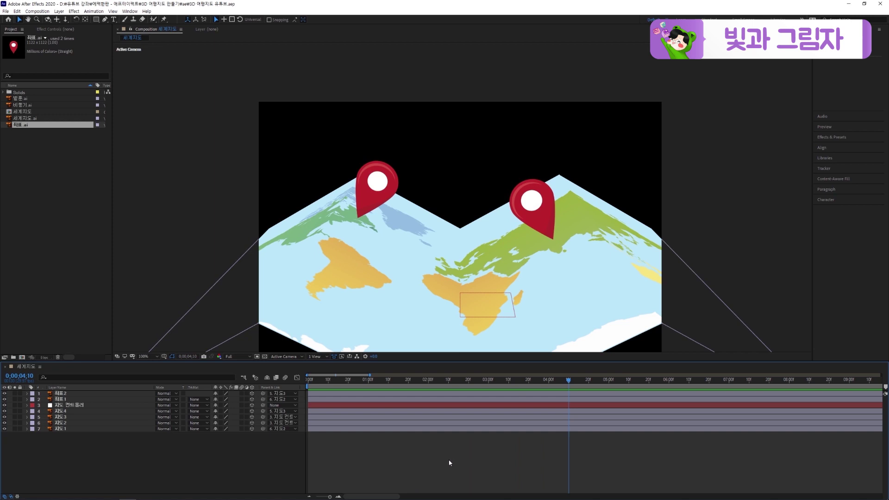
# Step: Create a shadow-casting point light at 100% intensity and move it up and sideways to above the map near pin 좌표1
pyautogui.rightClick(174, 456)
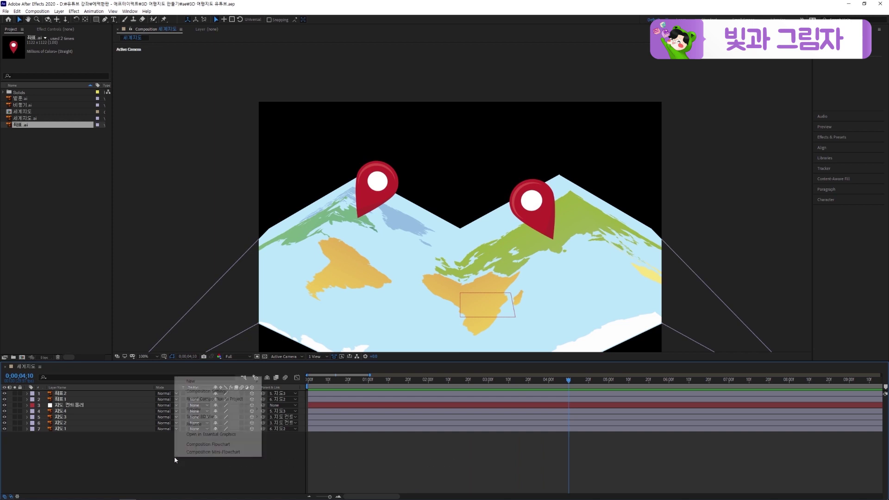
pyautogui.moveTo(208, 381)
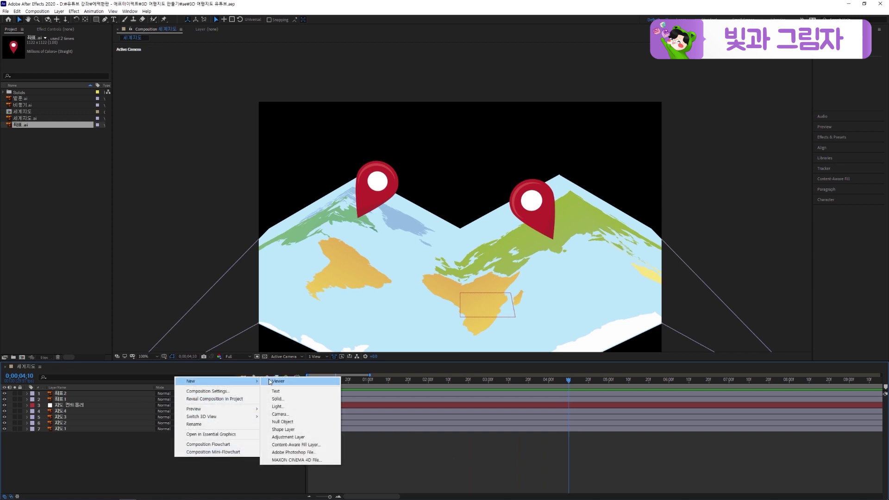
pyautogui.click(286, 408)
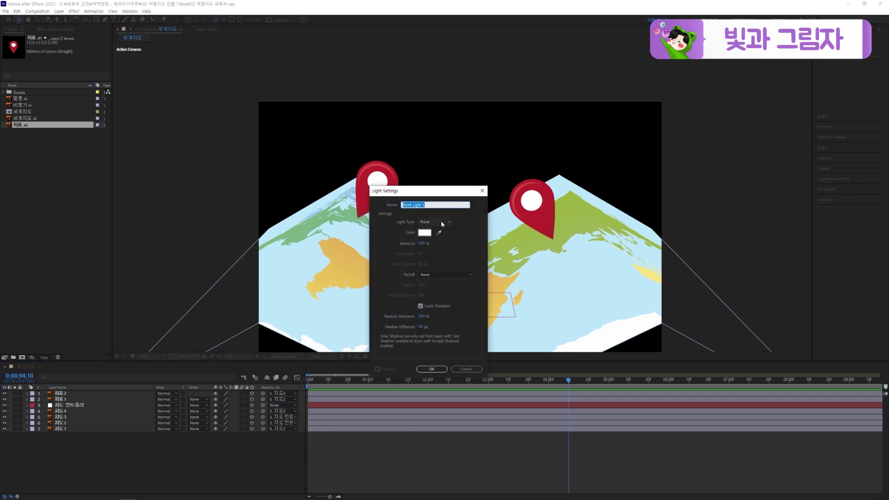
pyautogui.click(432, 369)
pyautogui.moveTo(483, 176); pyautogui.dragTo(482, 140)
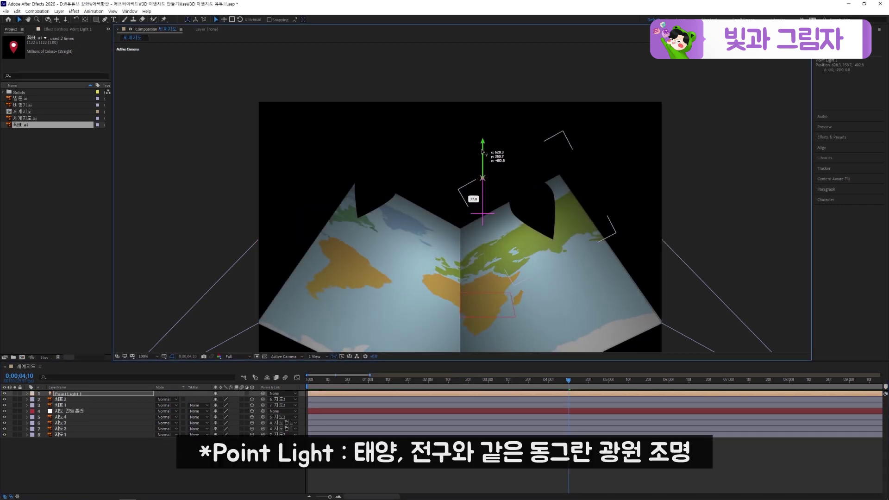
pyautogui.moveTo(519, 178); pyautogui.dragTo(477, 177)
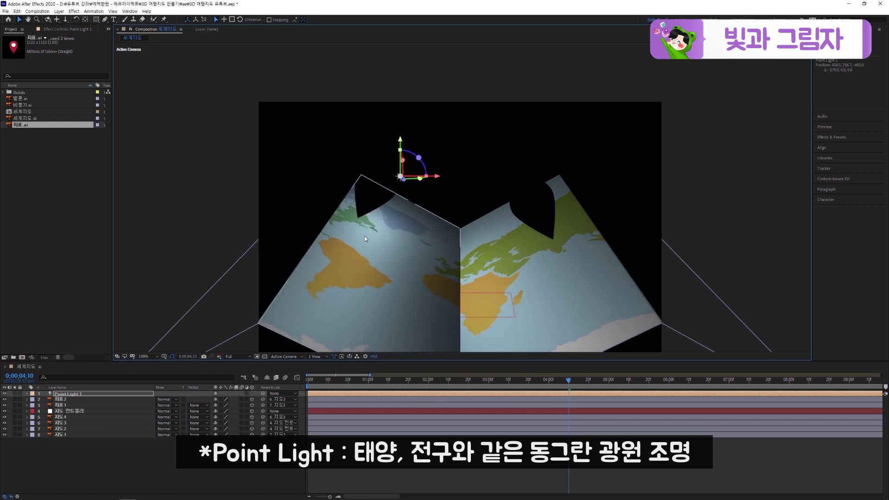
# Step: Change the light's type to Parallel and check that Casts Shadows is enabled in its settings
pyautogui.doubleClick(96, 395)
pyautogui.click(435, 222)
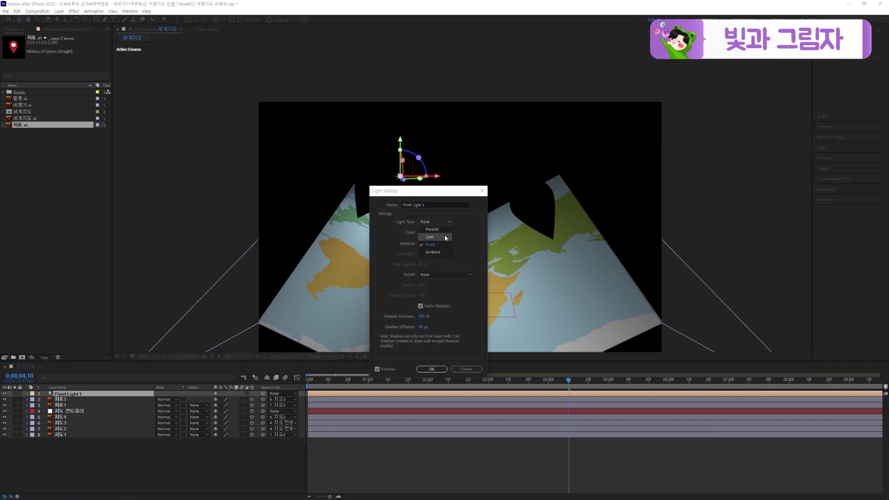
pyautogui.click(438, 229)
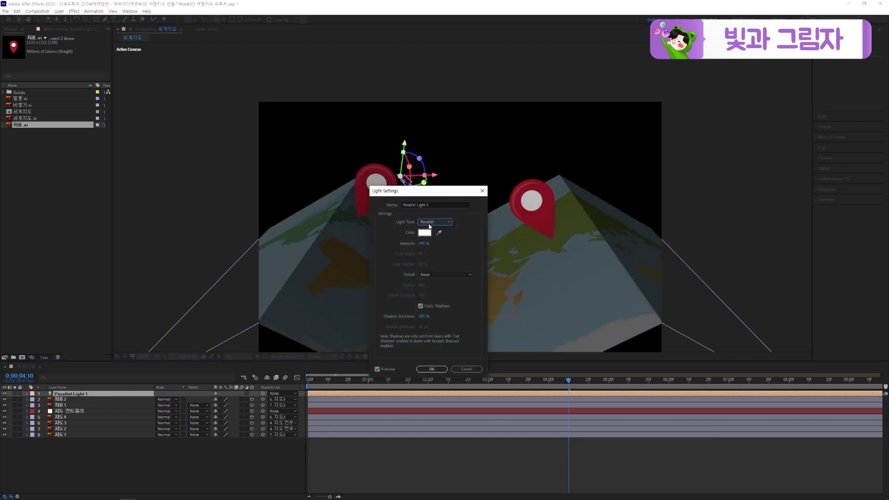
pyautogui.click(431, 369)
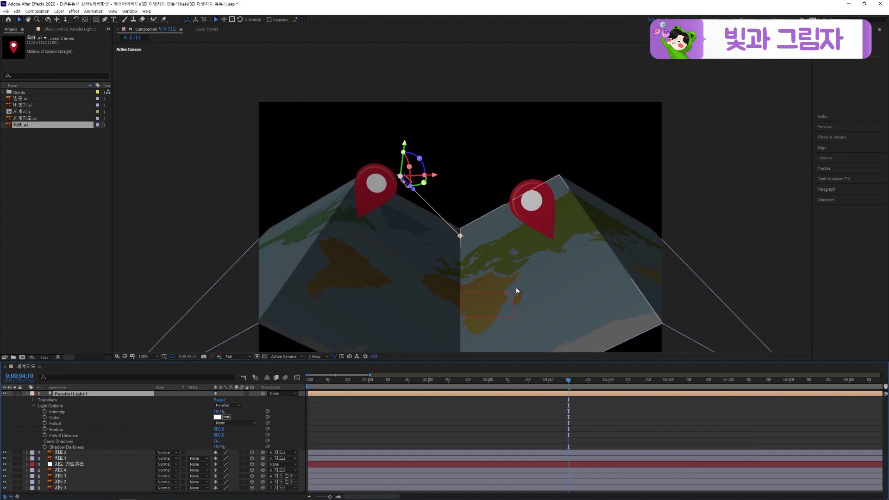
pyautogui.doubleClick(99, 395)
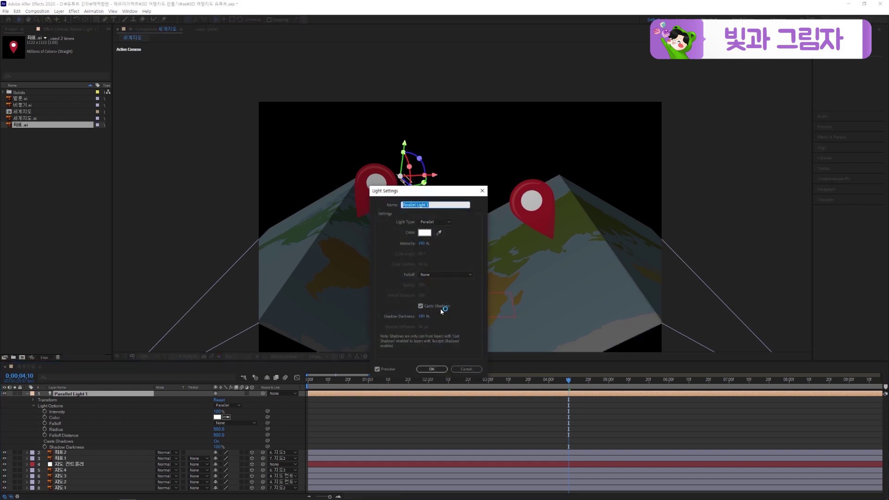
pyautogui.click(430, 369)
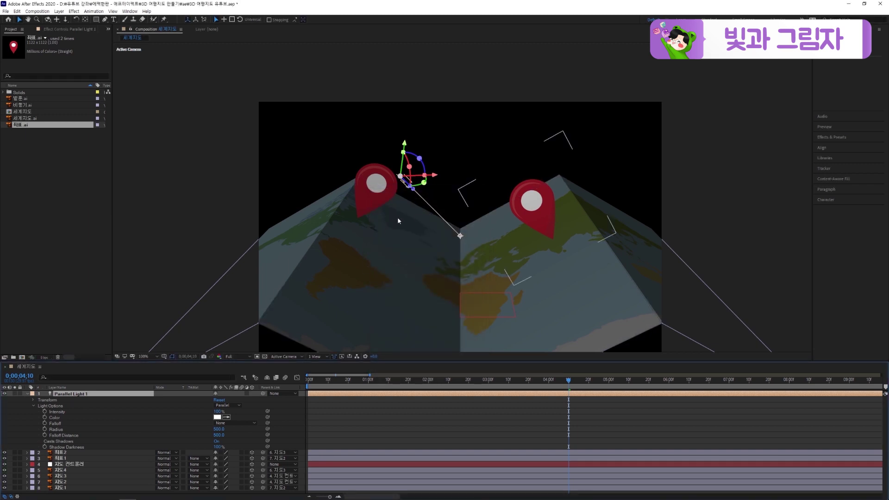
# Step: Turn on Casts Shadows in the material options of both pin layers, 좌표1 and 좌표2, and save the project
pyautogui.click(68, 459)
pyautogui.keyDown('shift'); pyautogui.click(68, 452); pyautogui.keyUp('shift')
pyautogui.press('a')
pyautogui.press('a')
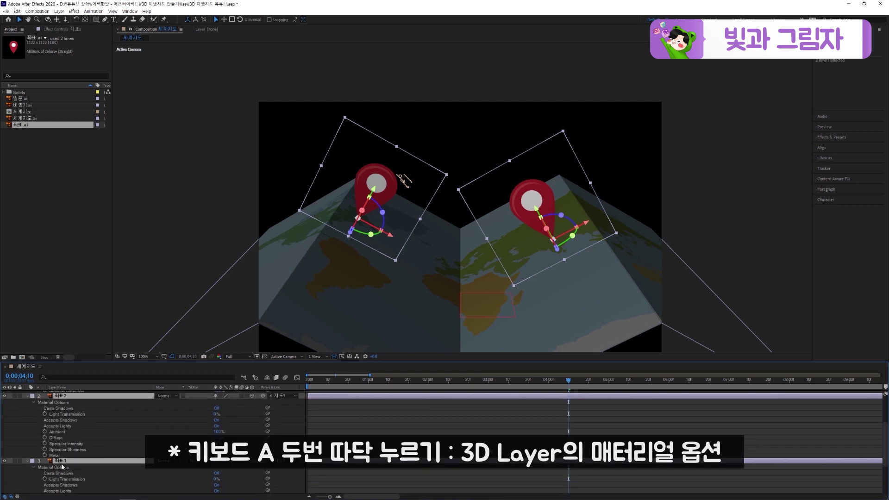
pyautogui.click(217, 408)
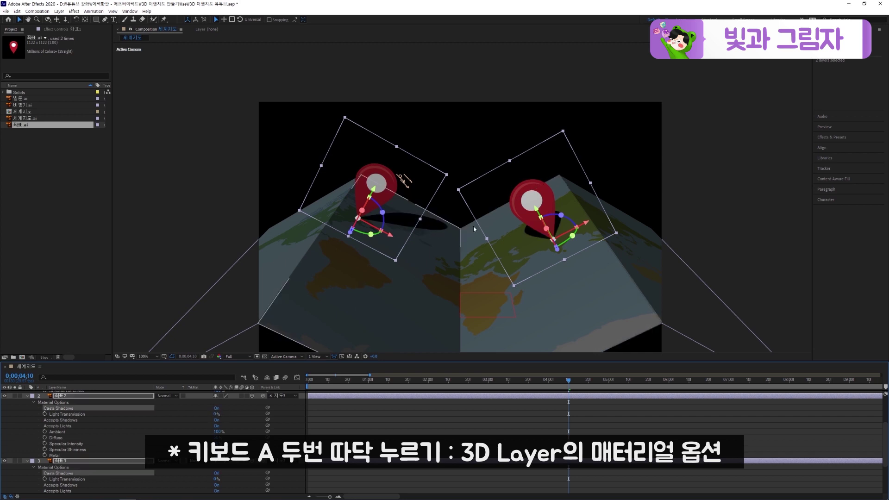
pyautogui.click(347, 431)
pyautogui.hotkey('ctrl', 's')
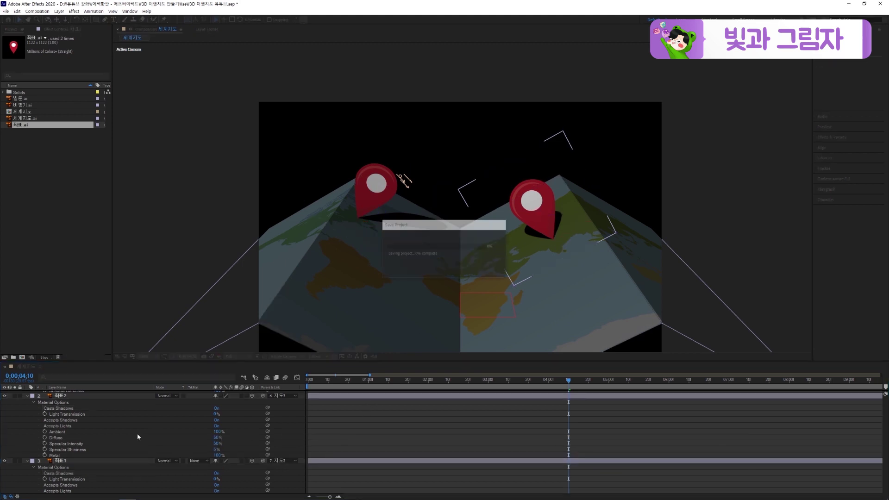
# Step: Move Parallel Light 1 up and away in front of the map, working in the Left view
pyautogui.scroll(3, 121, 426)
pyautogui.click(88, 394)
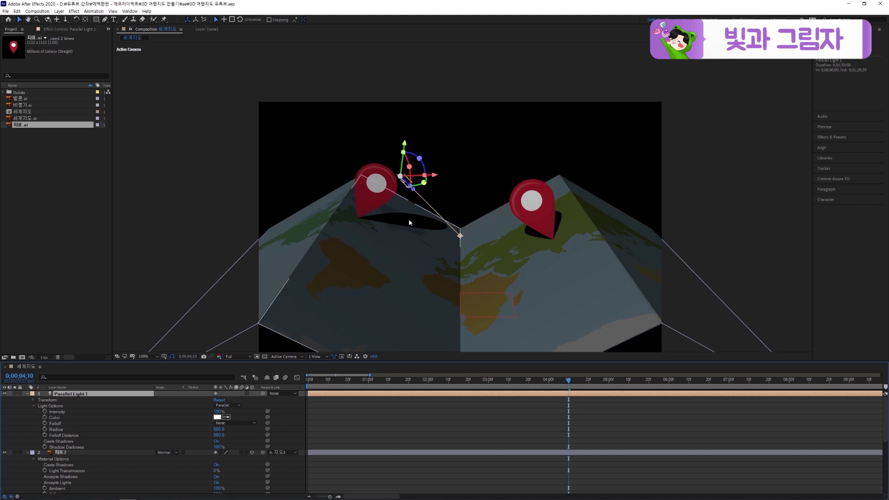
pyautogui.click(294, 358)
pyautogui.click(288, 373)
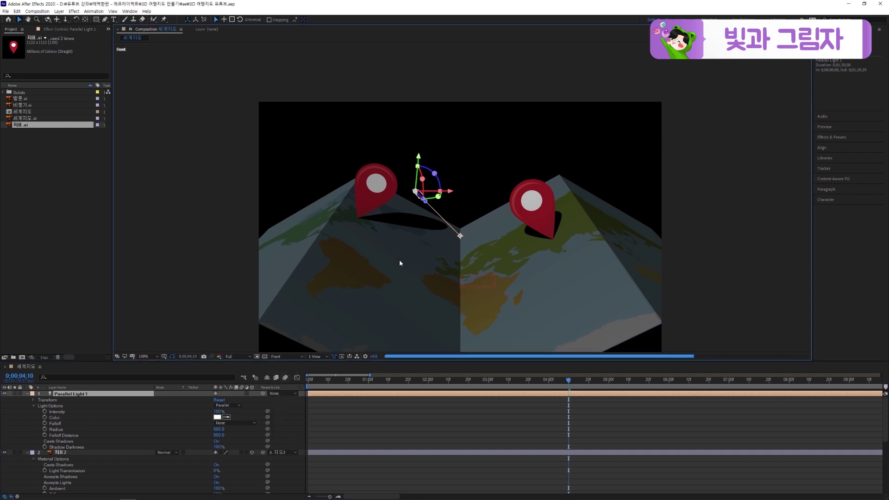
pyautogui.click(285, 357)
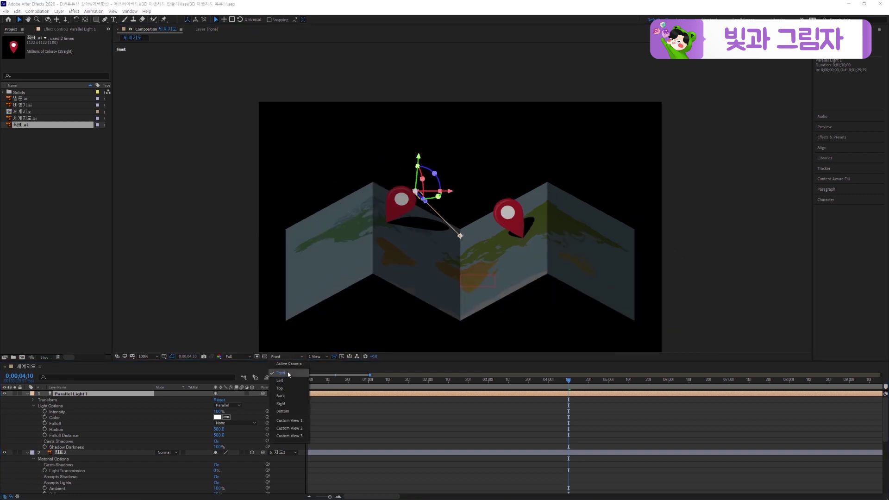
pyautogui.click(282, 381)
pyautogui.moveTo(585, 134); pyautogui.dragTo(577, 95)
pyautogui.moveTo(590, 134); pyautogui.dragTo(682, 102)
pyautogui.moveTo(543, 126); pyautogui.dragTo(603, 173)
# Step: Shift Parallel Light 1 slightly in the Top view and check its placement in the Front view
pyautogui.click(286, 356)
pyautogui.click(293, 389)
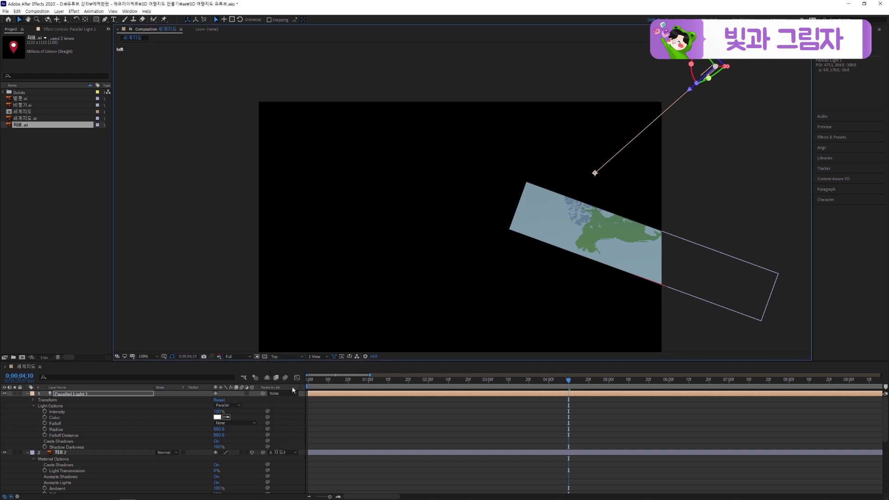
pyautogui.scroll(-2, 456, 255)
pyautogui.moveTo(454, 254)
pyautogui.mouseDown()
pyautogui.moveTo(456, 243)
pyautogui.moveTo(470, 245)
pyautogui.moveTo(448, 263)
pyautogui.mouseUp()
pyautogui.press('v')
pyautogui.click(274, 356)
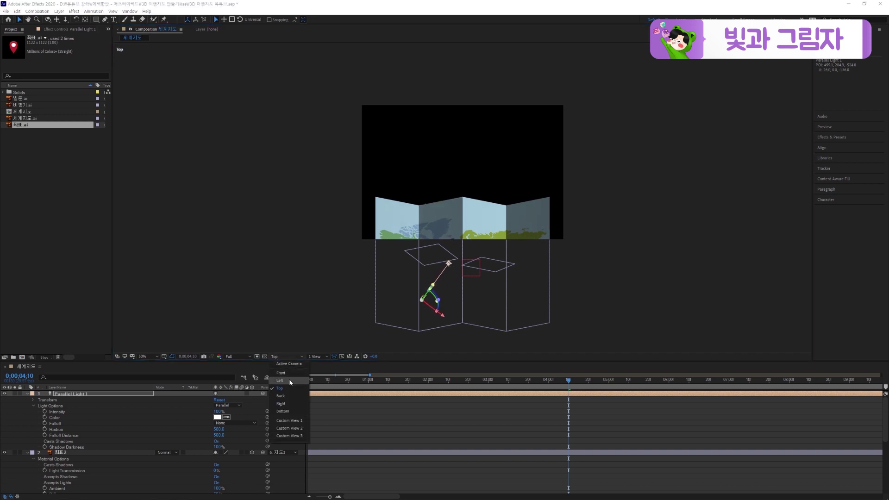
pyautogui.click(283, 373)
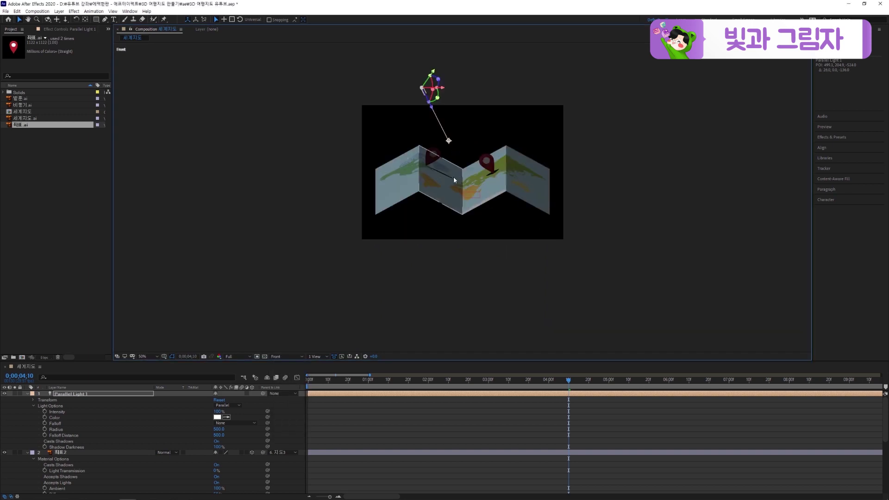
# Step: Move the light farther up and away using the Left and Top views, and inspect the pin shadows in Active Camera
pyautogui.click(287, 357)
pyautogui.click(283, 379)
pyautogui.moveTo(575, 89); pyautogui.dragTo(599, 75)
pyautogui.click(287, 357)
pyautogui.click(283, 386)
pyautogui.press('F12')
pyautogui.moveTo(433, 212); pyautogui.dragTo(416, 181)
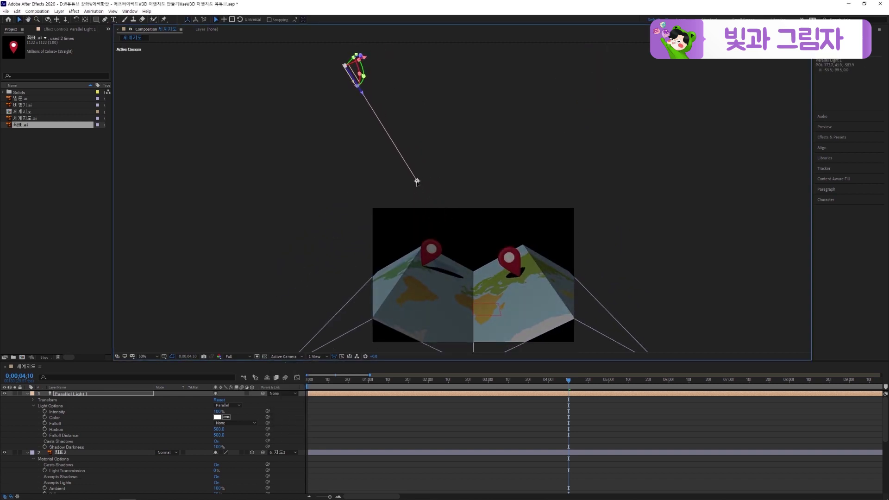
pyautogui.moveTo(525, 278); pyautogui.dragTo(523, 262)
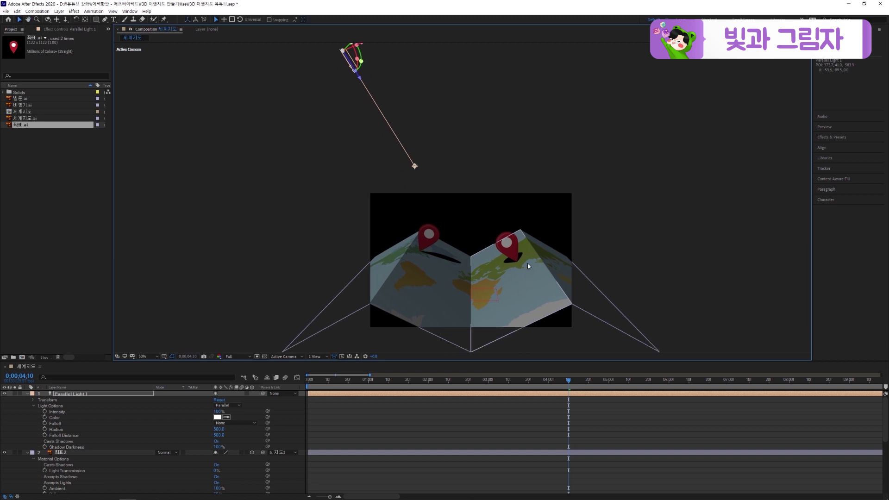
pyautogui.press('.')
pyautogui.moveTo(476, 317); pyautogui.dragTo(461, 250)
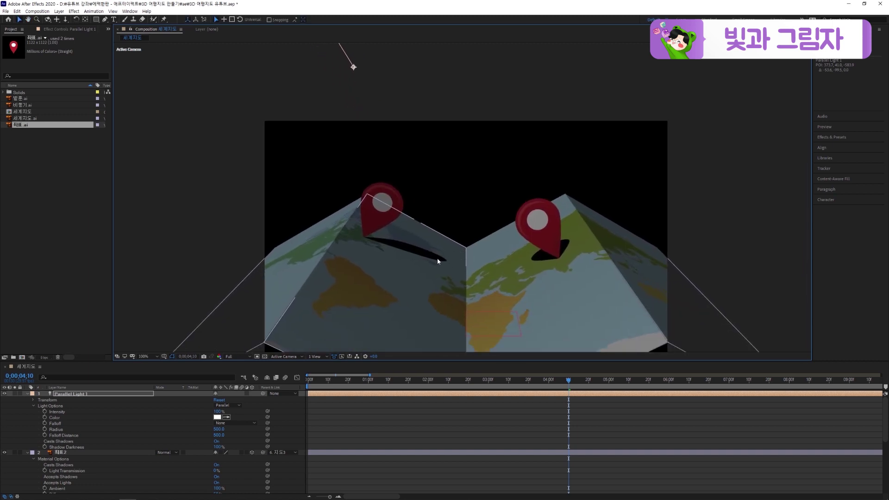
# Step: Open Parallel Light 1's settings and move the dialog clear of the pin shadows
pyautogui.click(91, 397)
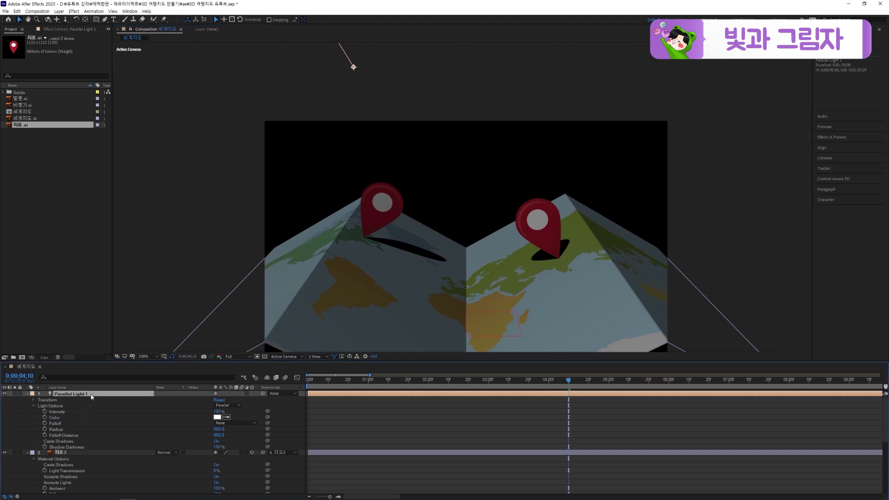
pyautogui.doubleClick(92, 397)
pyautogui.moveTo(417, 188); pyautogui.dragTo(246, 194)
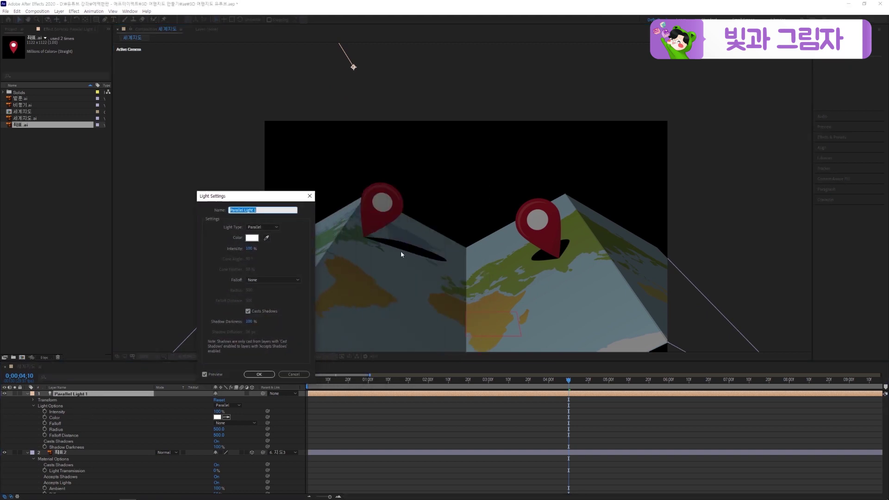
# Step: Try the Point light type with a higher Shadow Diffusion and switch the type back to Parallel
pyautogui.click(262, 226)
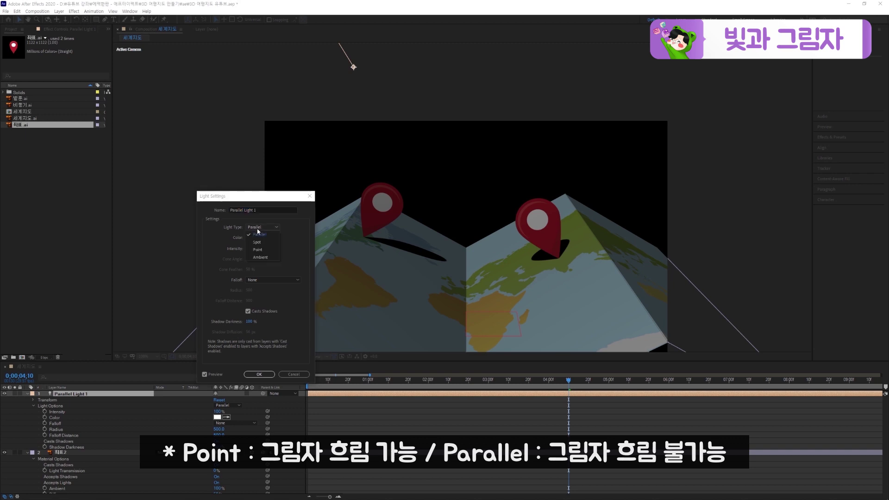
pyautogui.click(258, 249)
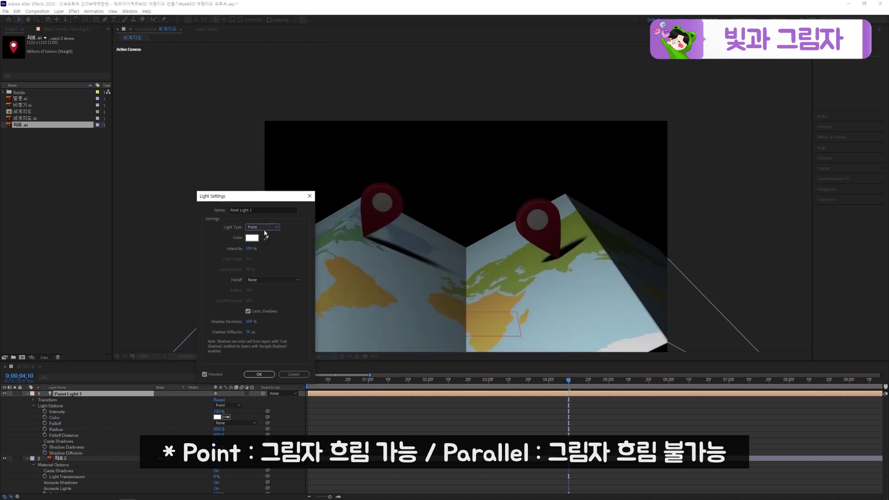
pyautogui.moveTo(249, 332); pyautogui.dragTo(281, 331)
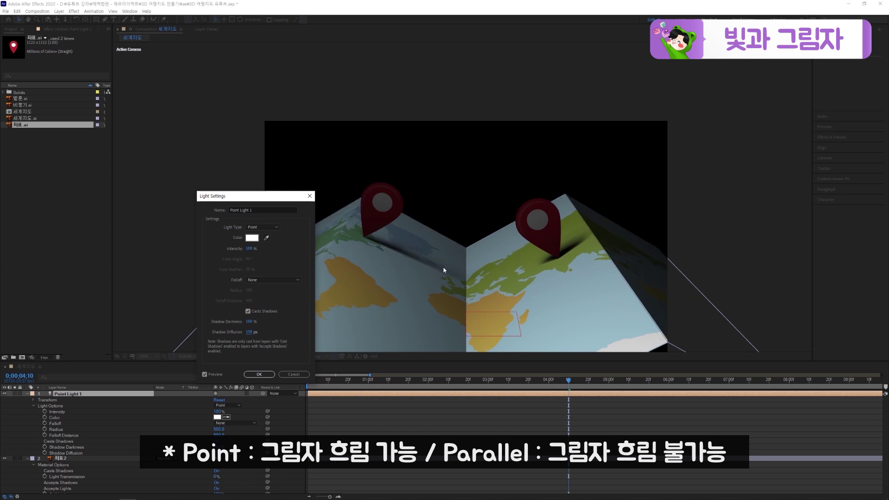
pyautogui.click(262, 227)
pyautogui.click(266, 235)
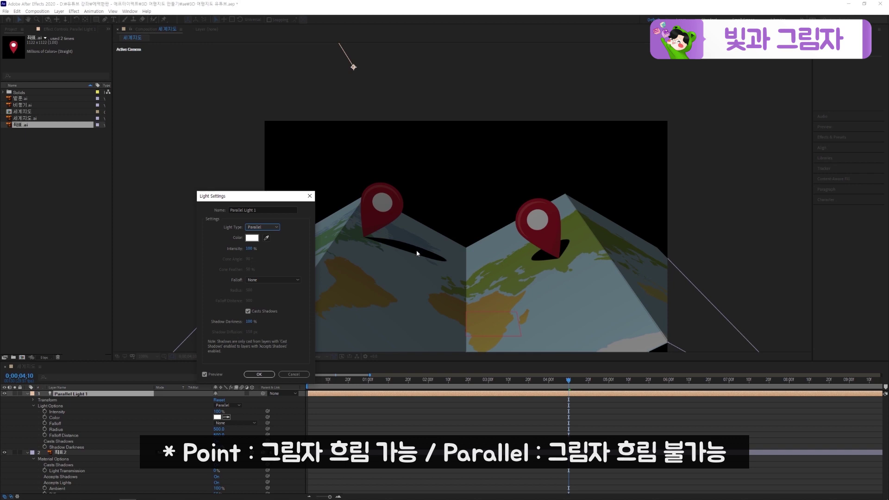
# Step: Reduce the parallel light's Shadow Darkness to 25%
pyautogui.moveTo(250, 322)
pyautogui.mouseDown()
pyautogui.moveTo(230, 323)
pyautogui.moveTo(243, 321)
pyautogui.mouseUp()
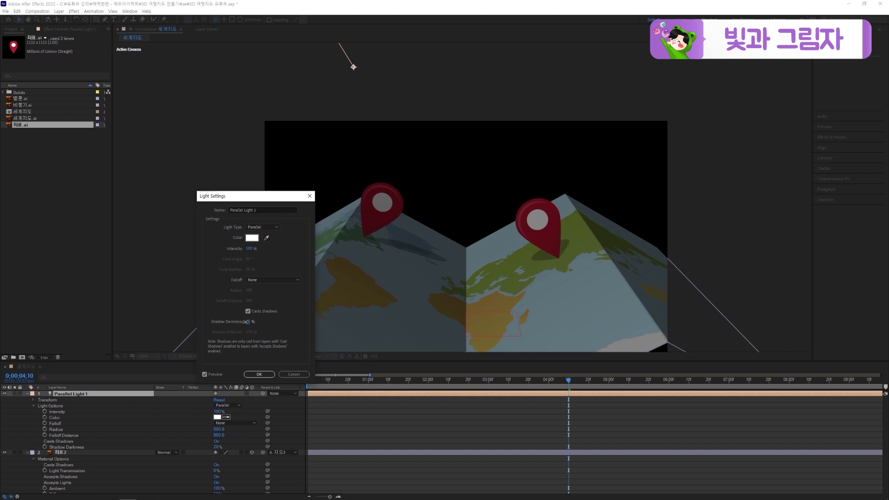
pyautogui.click(259, 373)
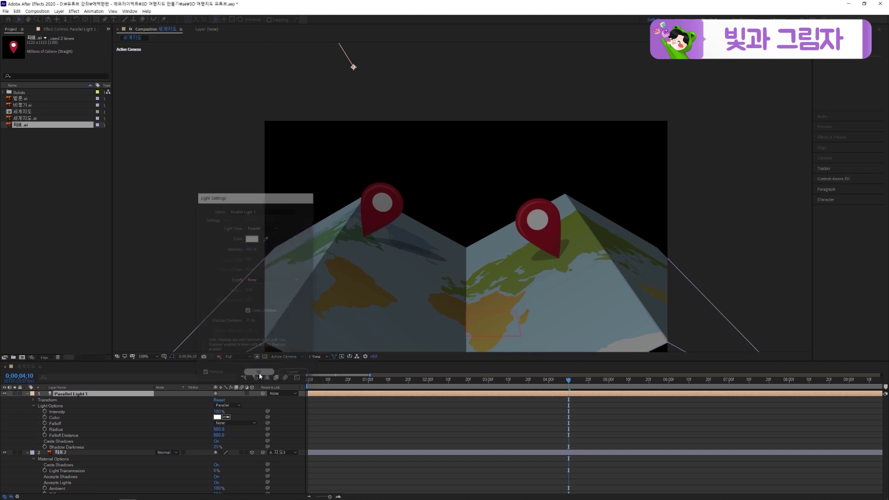
# Step: Try a much higher intensity for Parallel Light 1 and discard the change
pyautogui.doubleClick(80, 395)
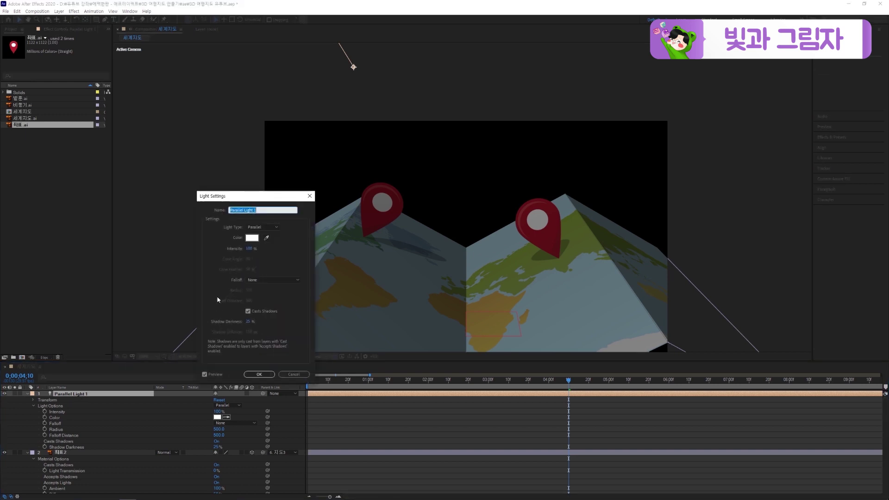
pyautogui.moveTo(251, 251); pyautogui.dragTo(319, 248)
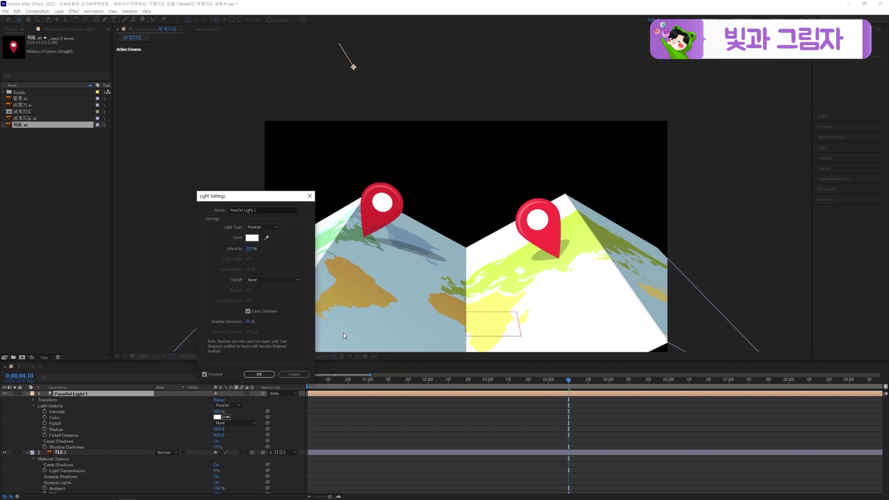
pyautogui.click(291, 375)
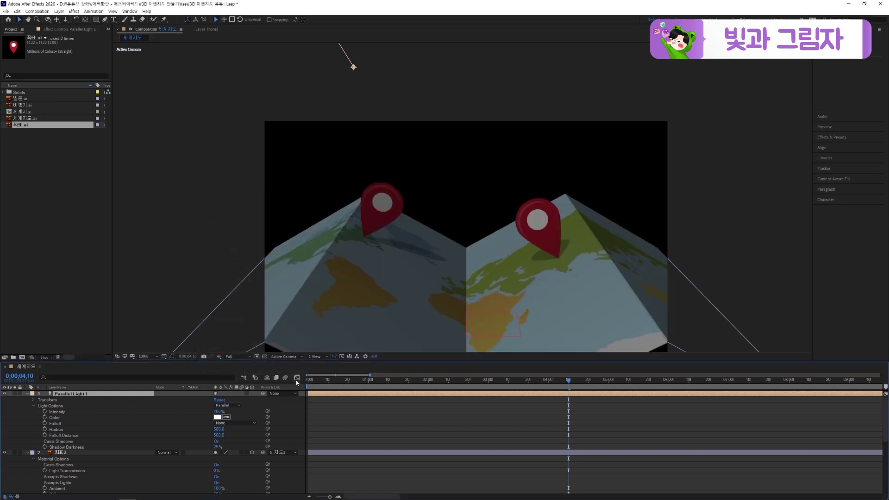
# Step: Save the project and add an Ambient light at 50% intensity to brighten all the 3D layers
pyautogui.click(286, 413)
pyautogui.hotkey('ctrl', 's')
pyautogui.rightClick(286, 413)
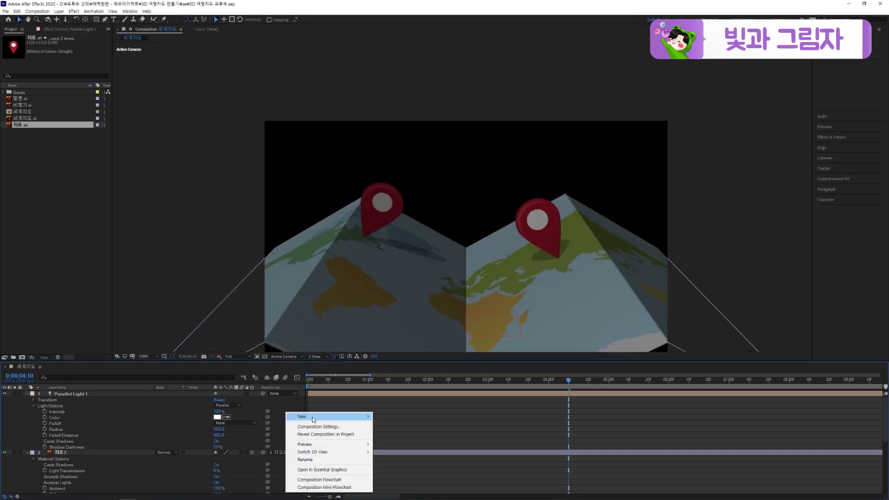
pyautogui.moveTo(313, 419)
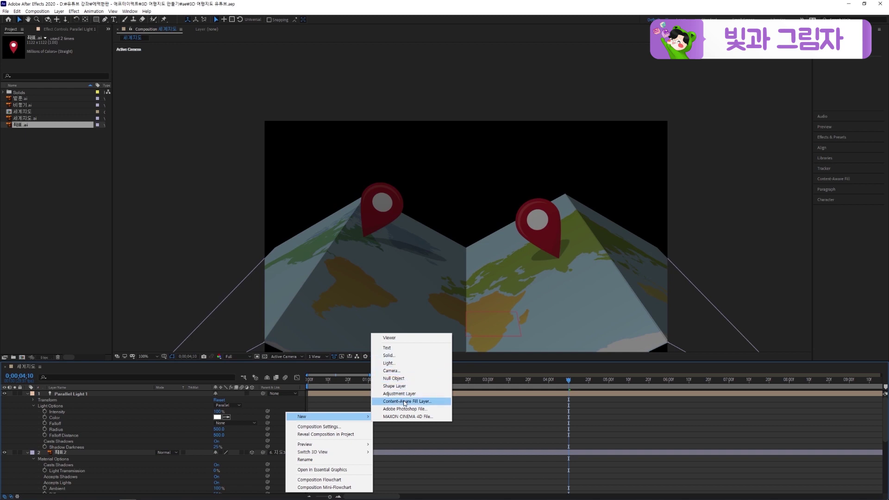
pyautogui.click(388, 363)
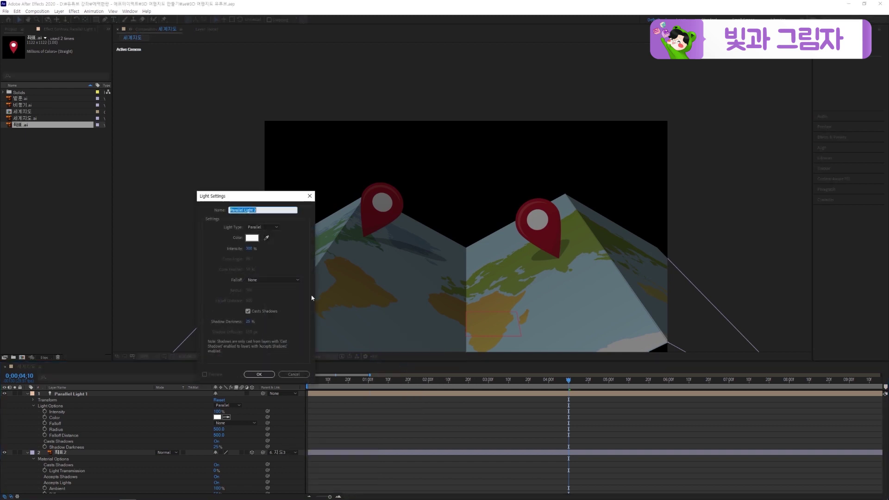
pyautogui.click(267, 227)
pyautogui.click(261, 257)
pyautogui.press('Tab')
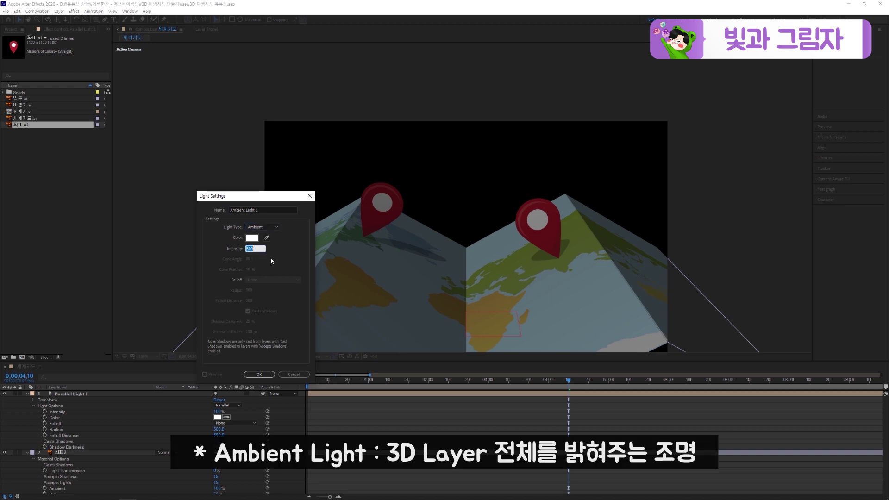
pyautogui.write('50')
pyautogui.click(259, 374)
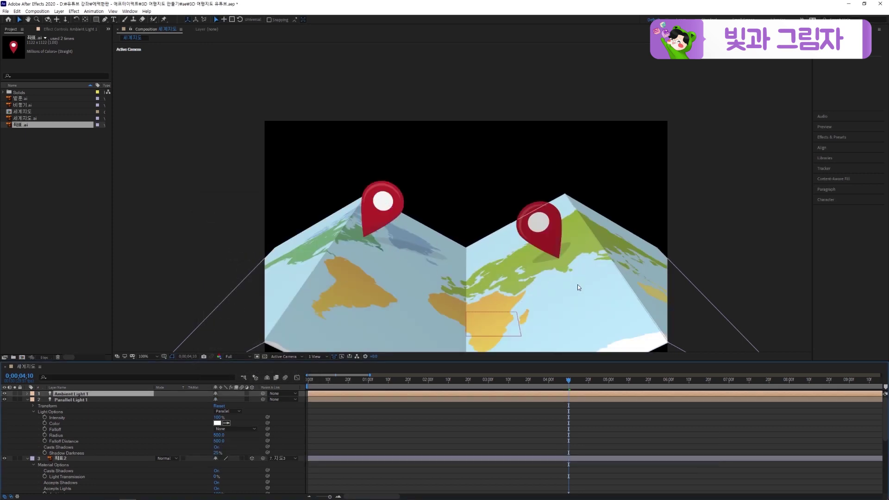
# Step: Set Parallel Light 1's Shadow Darkness to 40% and save the project
pyautogui.doubleClick(116, 399)
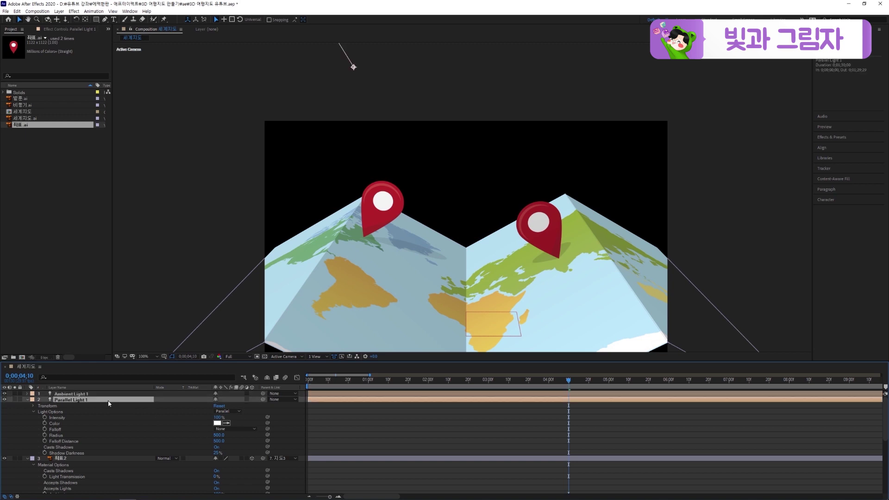
pyautogui.click(255, 321)
pyautogui.write('40')
pyautogui.press('Return')
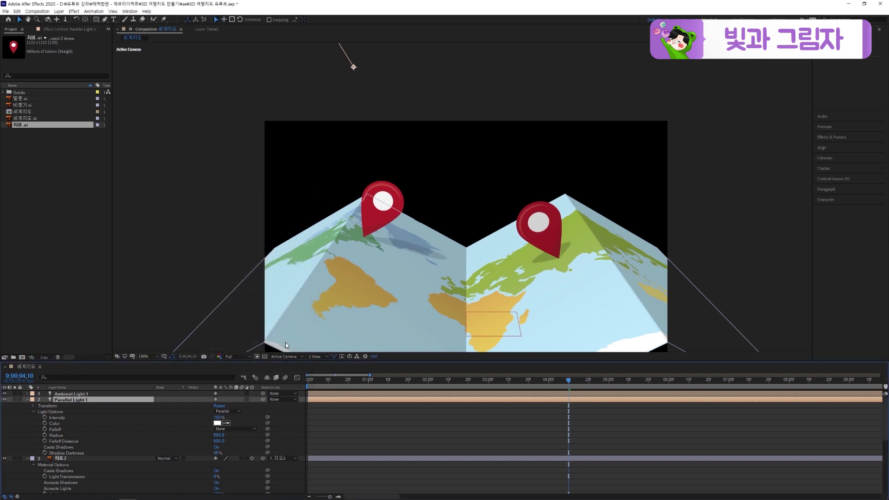
pyautogui.click(340, 417)
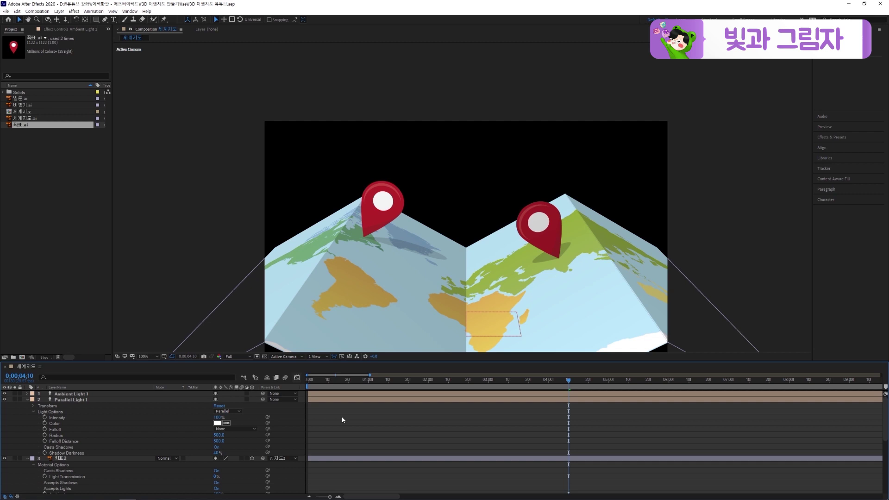
# Step: Turn off Accepts Lights in the material options of both pin layers, 좌표1 and 좌표2
pyautogui.click(382, 241)
pyautogui.keyDown('shift'); pyautogui.click(535, 216); pyautogui.keyUp('shift')
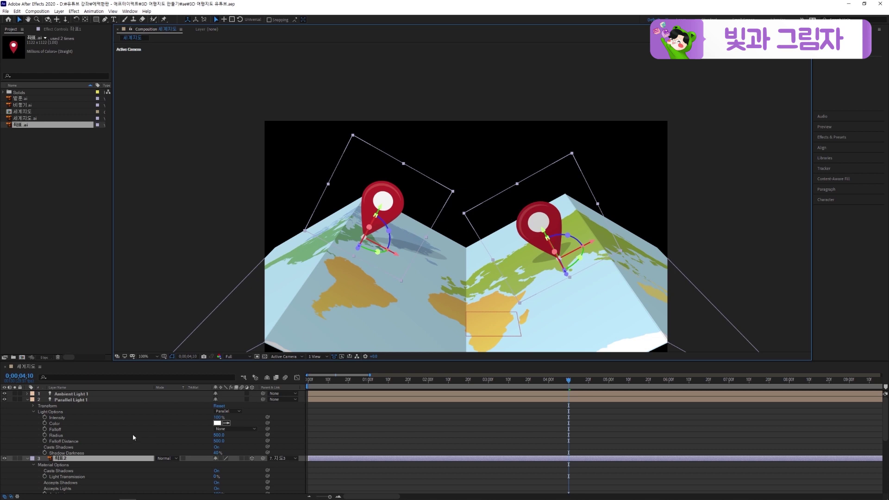
pyautogui.scroll(-4, 133, 437)
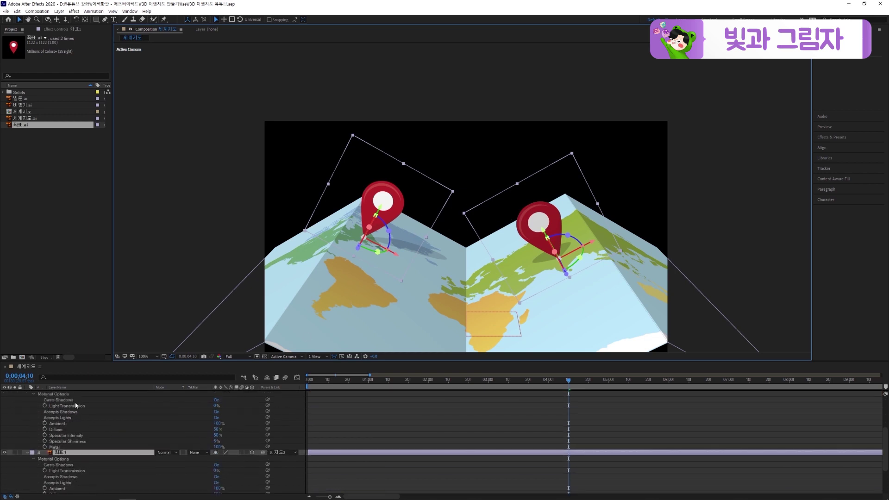
pyautogui.scroll(1, 69, 404)
pyautogui.moveTo(101, 361); pyautogui.dragTo(100, 322)
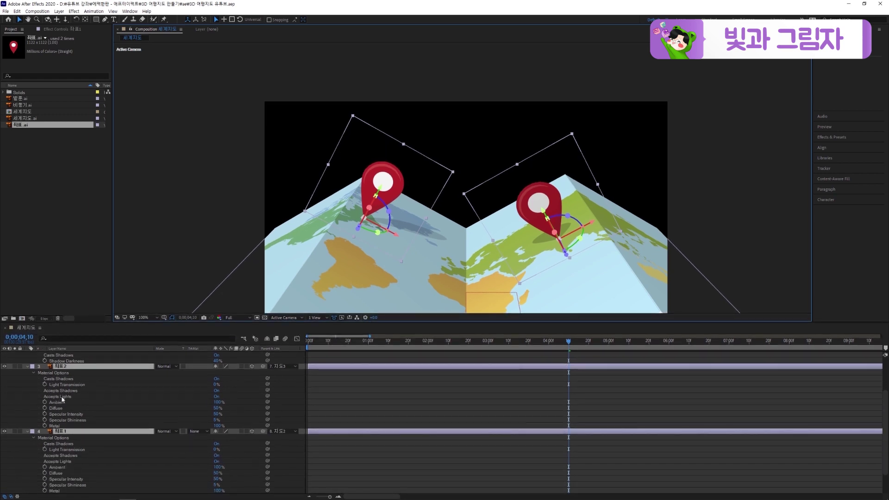
pyautogui.click(214, 397)
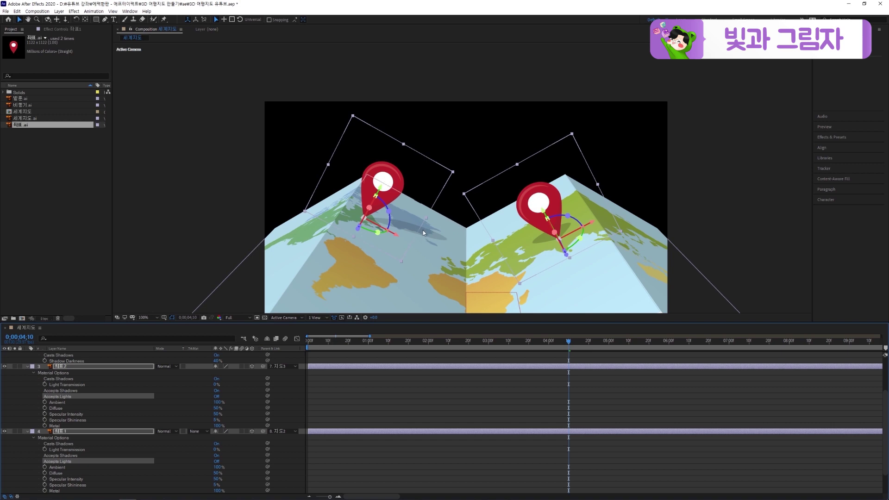
# Step: Compare the selected pin layers with Accepts Lights on and off, and preview the animation from the start
pyautogui.click(215, 397)
pyautogui.click(215, 397)
pyautogui.click(393, 394)
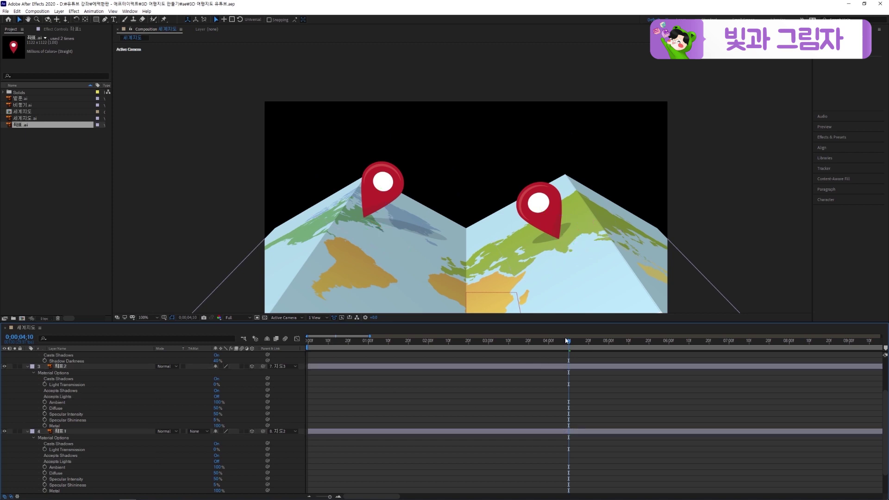
pyautogui.press('Home')
pyautogui.press('space')
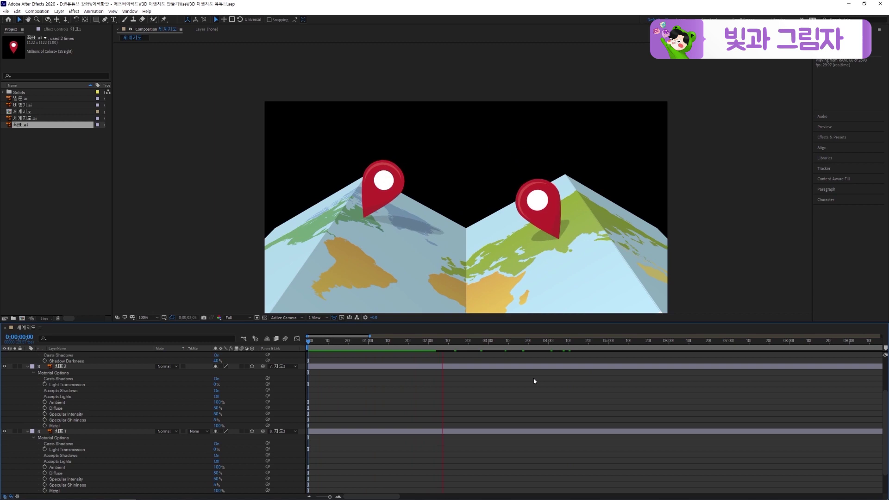
pyautogui.press('space')
pyautogui.scroll(3, 422, 399)
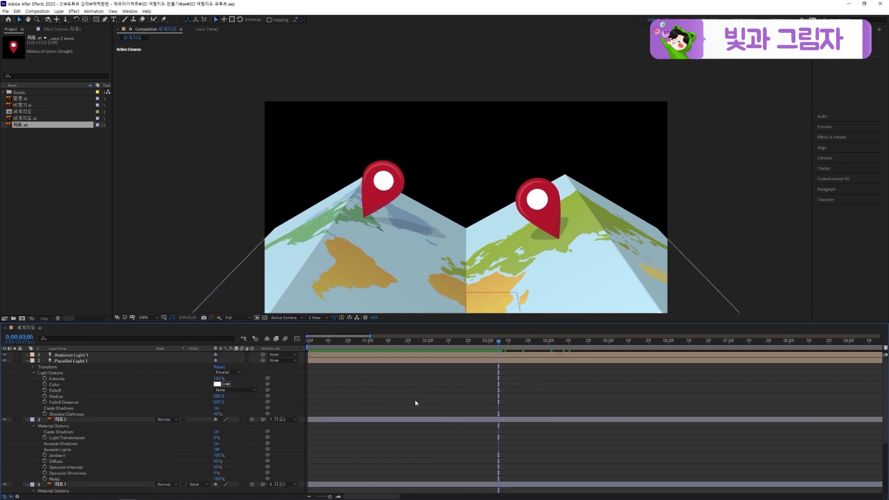
# Step: Collapse the layer properties, and add an orange background solid named 배경 at the bottom of the layer stack
pyautogui.press('u')
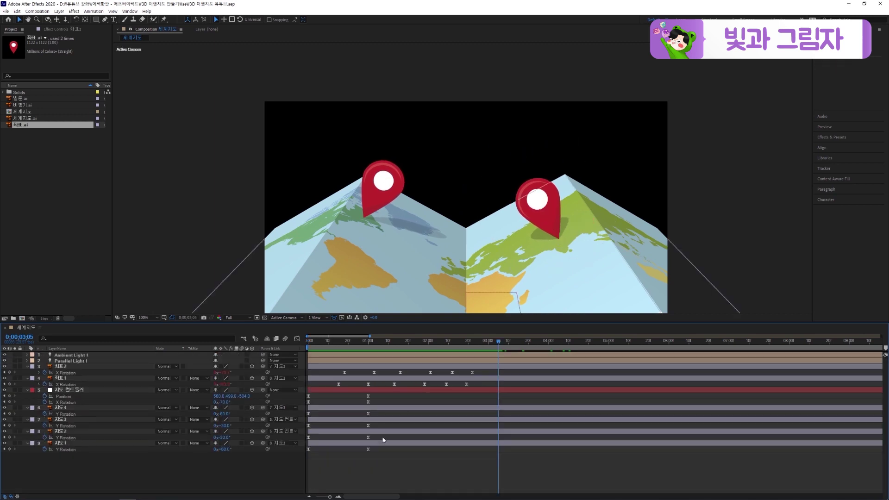
pyautogui.press('u')
pyautogui.hotkey('ctrl', 'y')
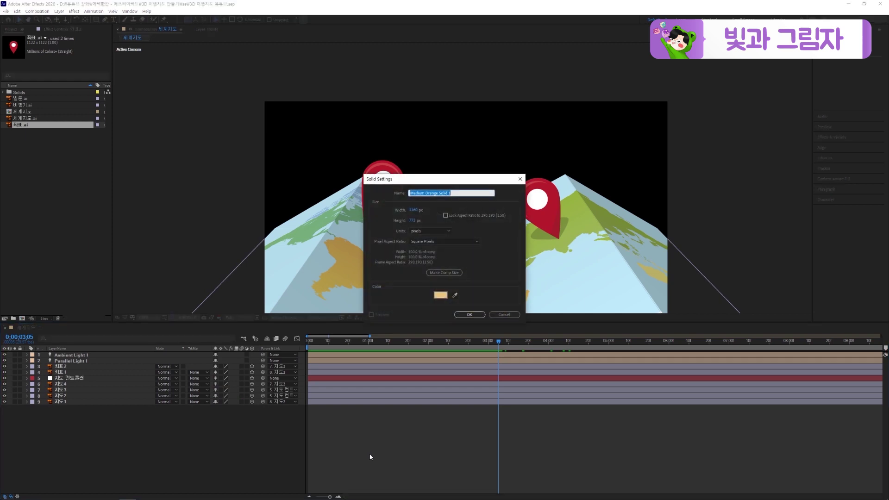
pyautogui.write('s')
pyautogui.write('경')
pyautogui.click(469, 316)
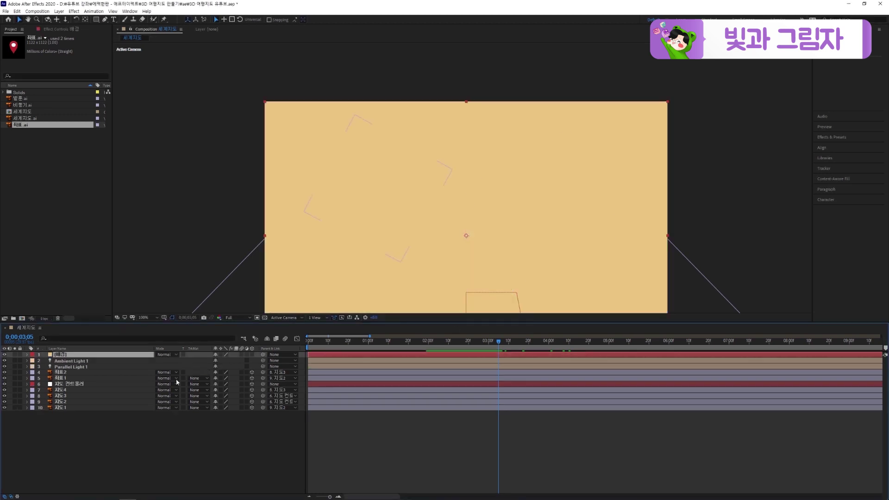
pyautogui.moveTo(131, 359); pyautogui.dragTo(125, 423)
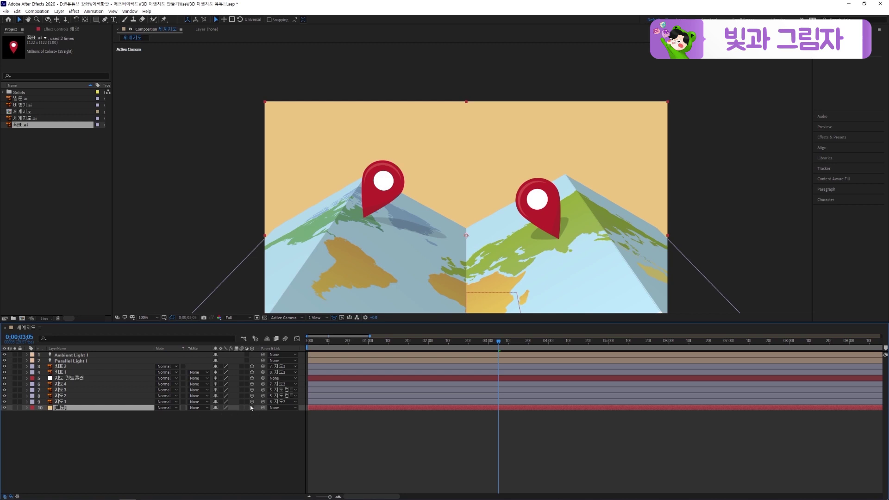
pyautogui.click(527, 442)
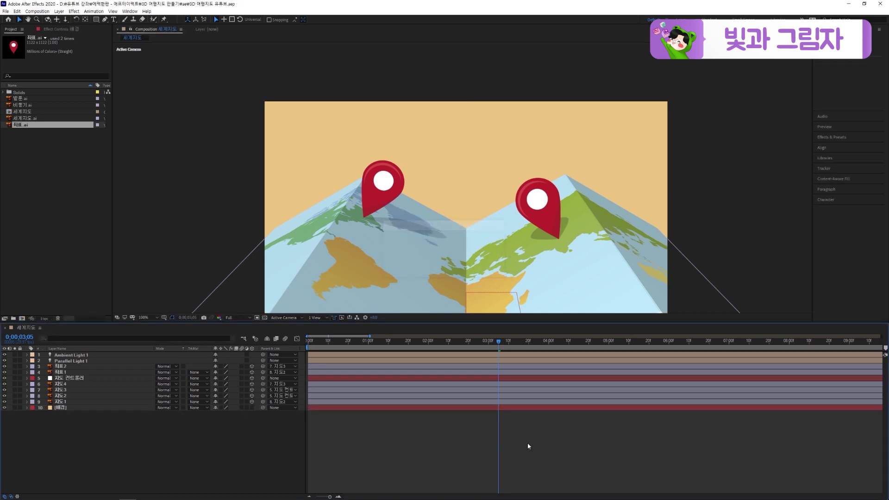
# Step: Preview the animation and inspect the X Rotation expression of the 좌표1 pin at 0;00;00;15
pyautogui.press('space')
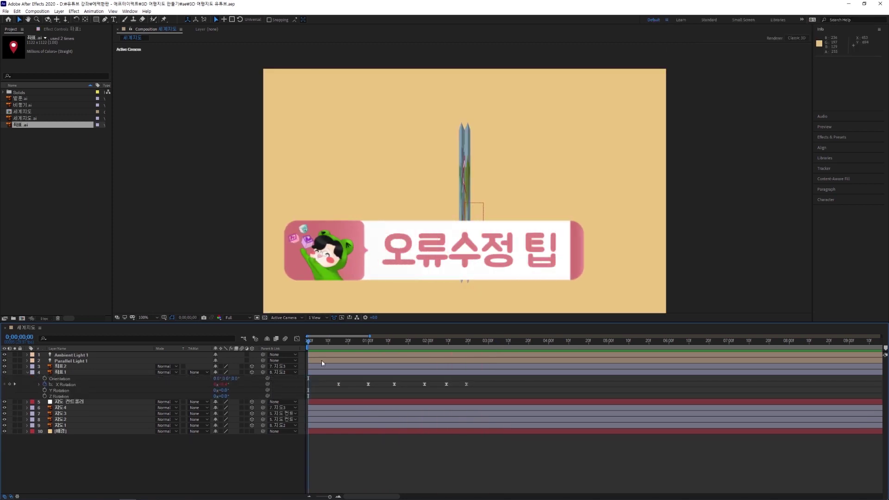
pyautogui.moveTo(309, 341); pyautogui.dragTo(340, 354)
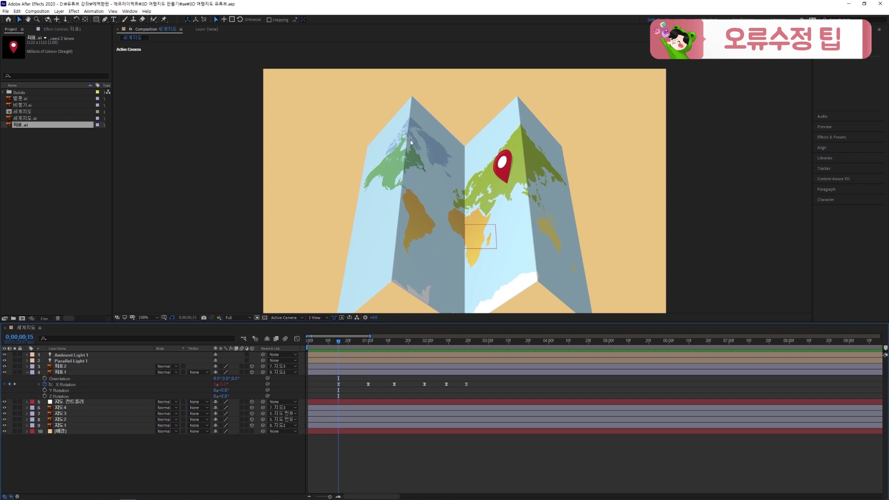
pyautogui.moveTo(343, 342)
pyautogui.mouseDown()
pyautogui.moveTo(326, 342)
pyautogui.moveTo(340, 343)
pyautogui.mouseUp()
pyautogui.click(39, 385)
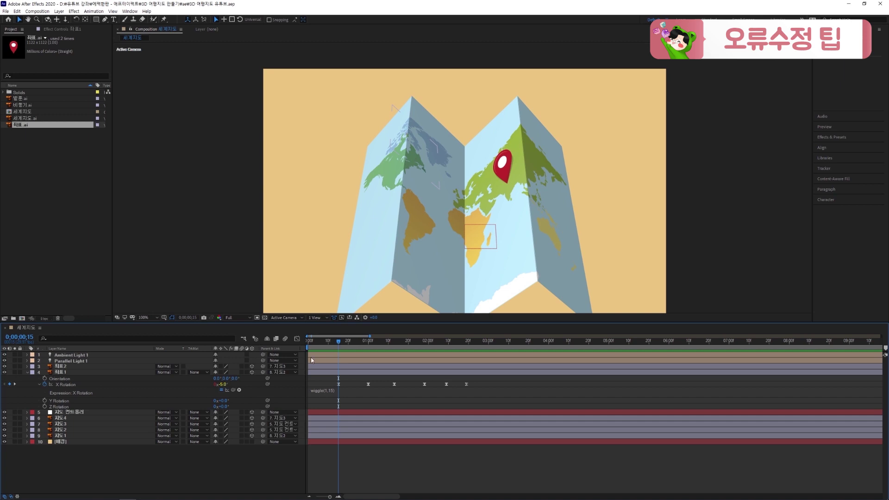
# Step: Set the 좌표1 pin's X Rotation keyframe at 0;00;00;15 to 5° and play back the animation to check the pin
pyautogui.moveTo(338, 340)
pyautogui.mouseDown()
pyautogui.moveTo(324, 345)
pyautogui.moveTo(337, 347)
pyautogui.mouseUp()
pyautogui.click(226, 385)
pyautogui.write('5')
pyautogui.press('Return')
pyautogui.click(227, 385)
pyautogui.click(245, 383)
pyautogui.click(293, 384)
pyautogui.moveTo(337, 342); pyautogui.dragTo(470, 341)
pyautogui.press('space')
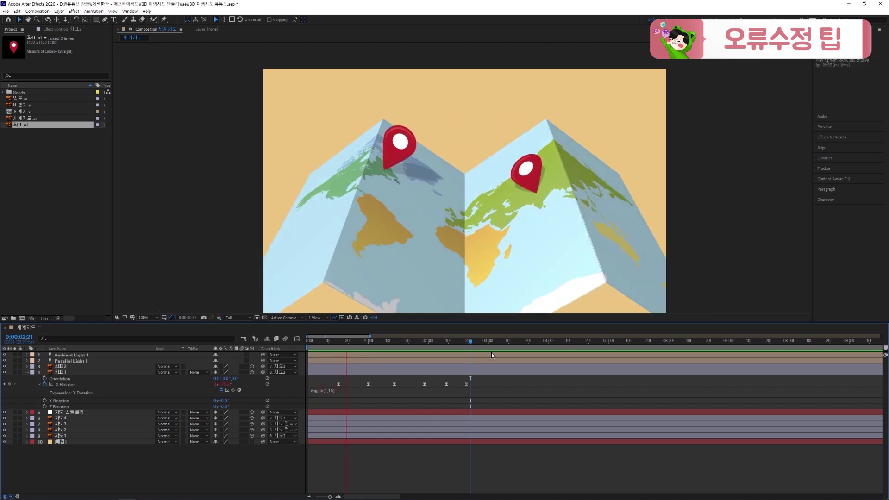